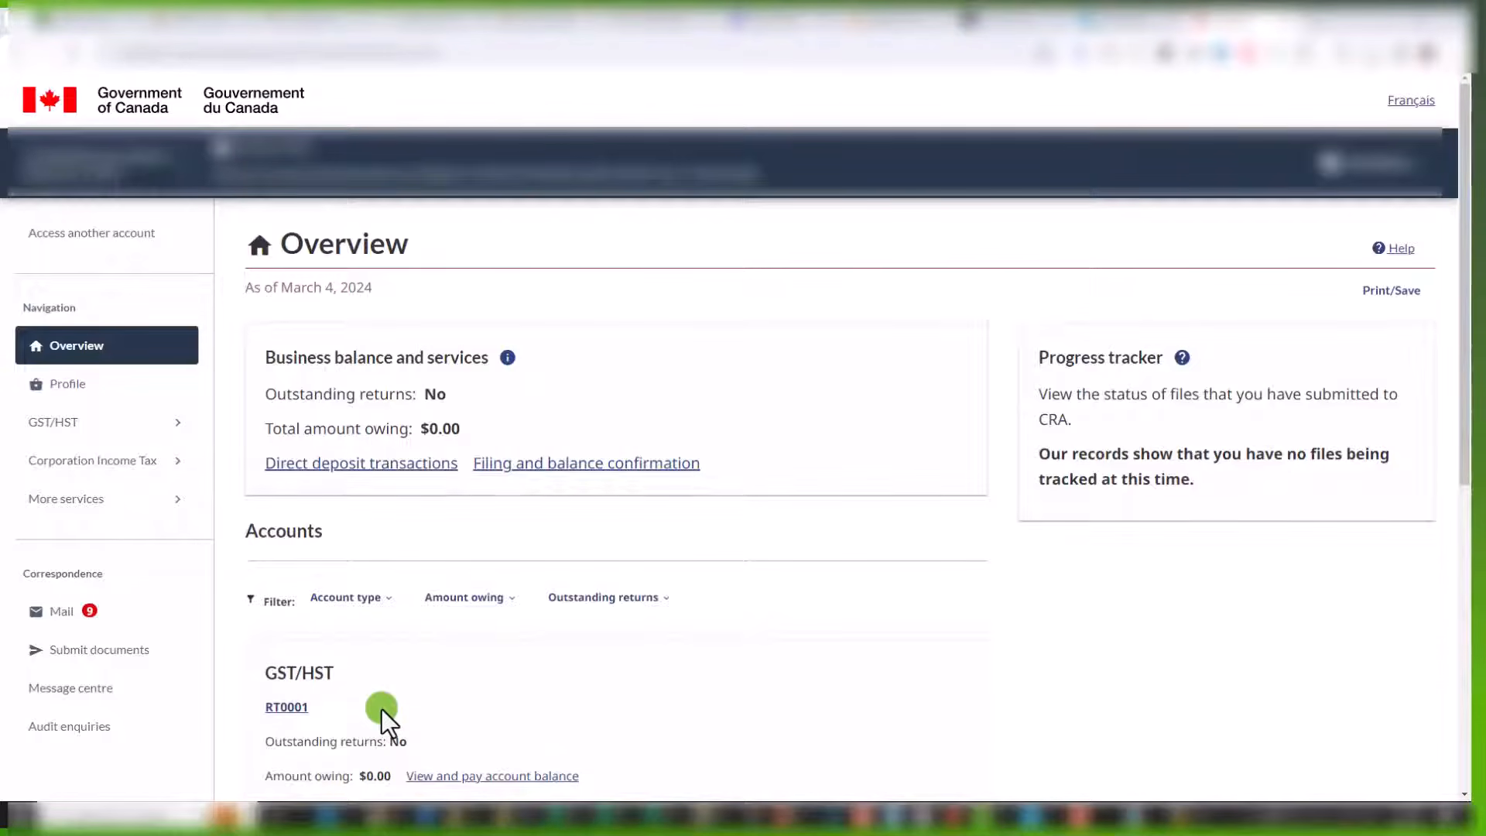
Step: Open the GST/HST account RT0001 and start filing a return
{"action": "left_click", "coordinate": [80, 433]}
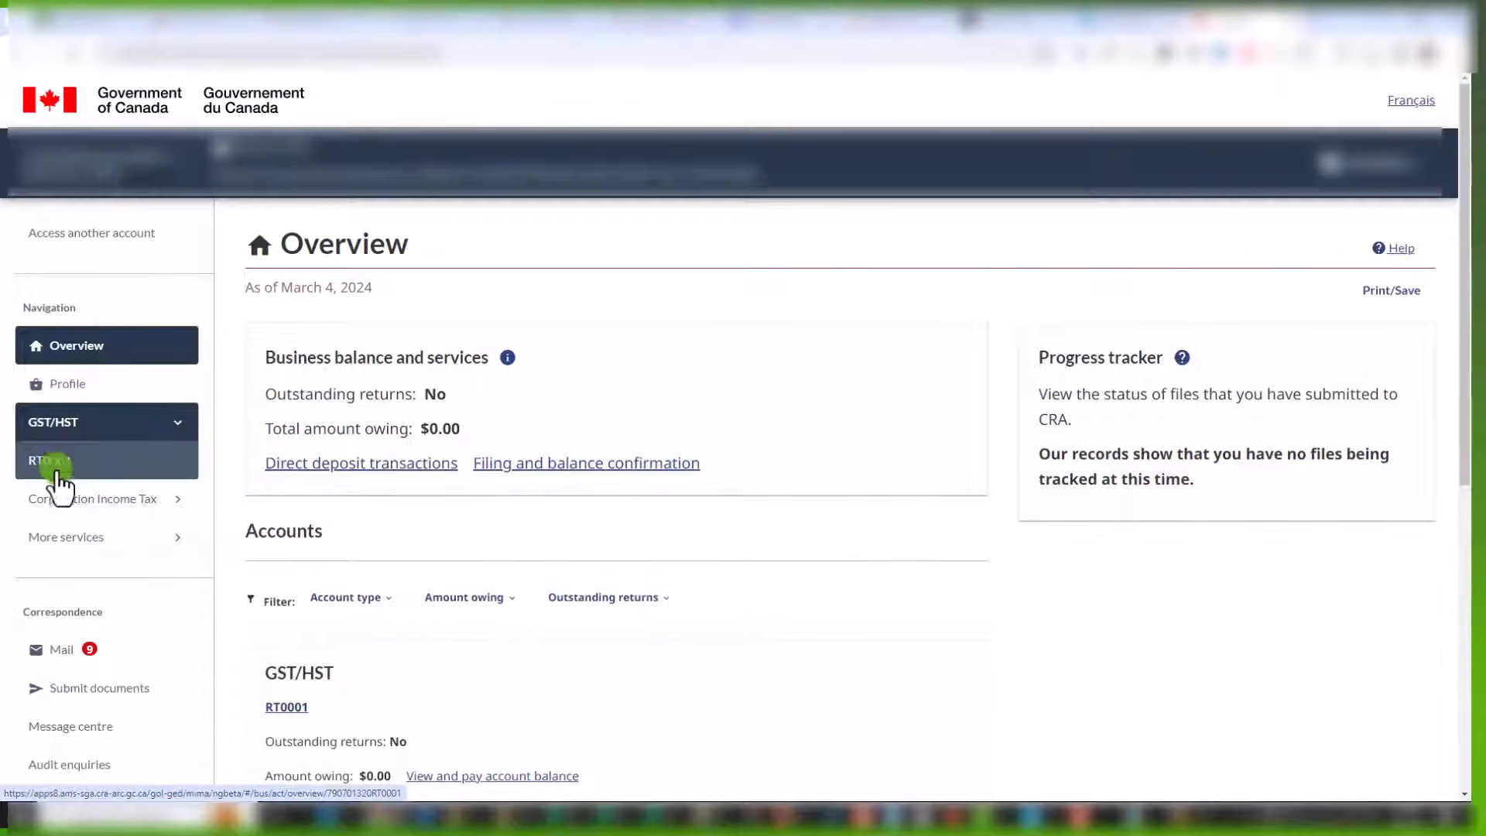
{"action": "left_click", "coordinate": [55, 464]}
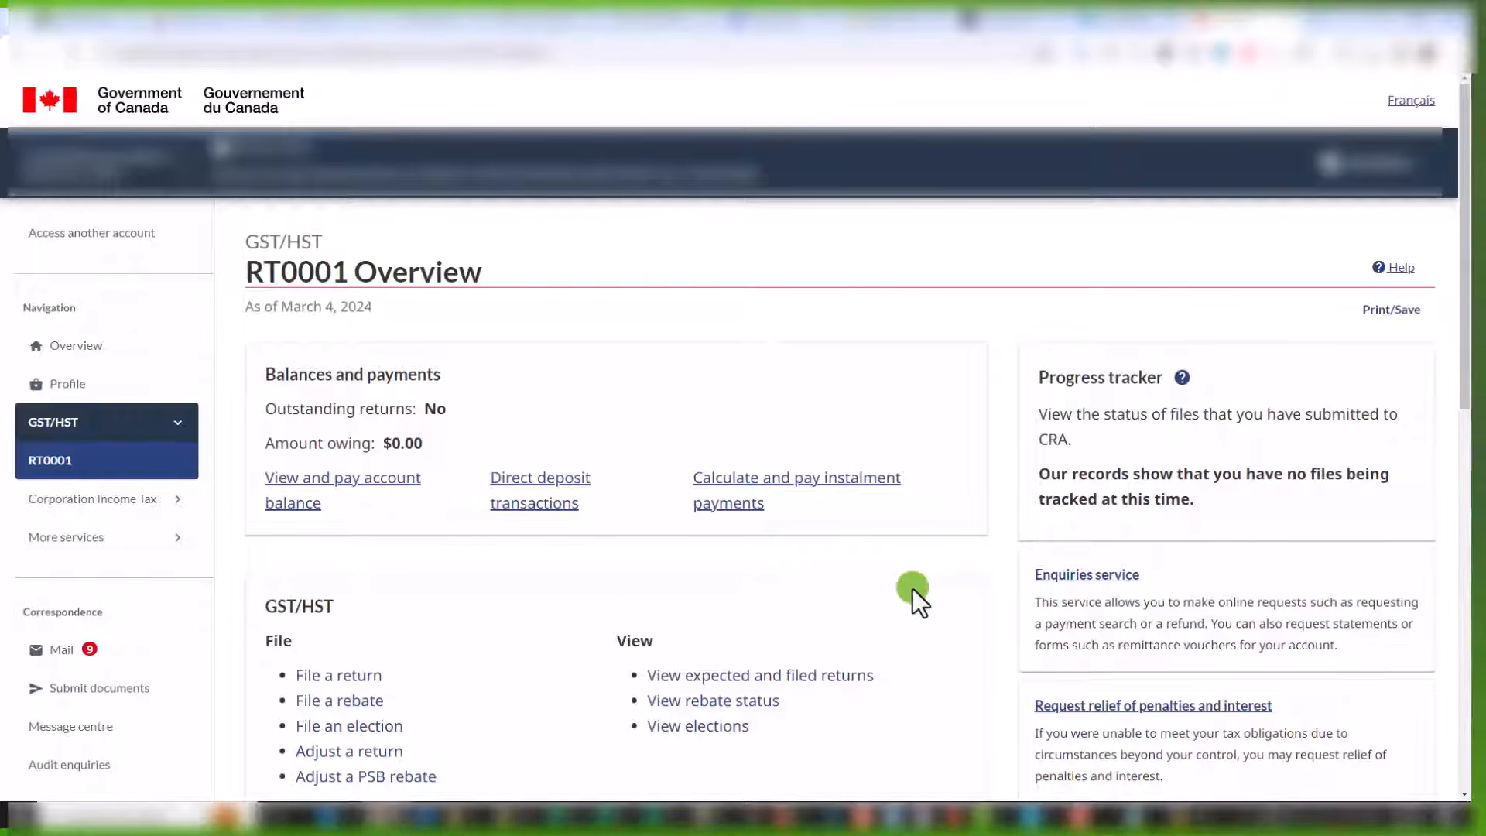
{"action": "scroll", "coordinate": [913, 592], "scroll_direction": "down", "scroll_amount": 2}
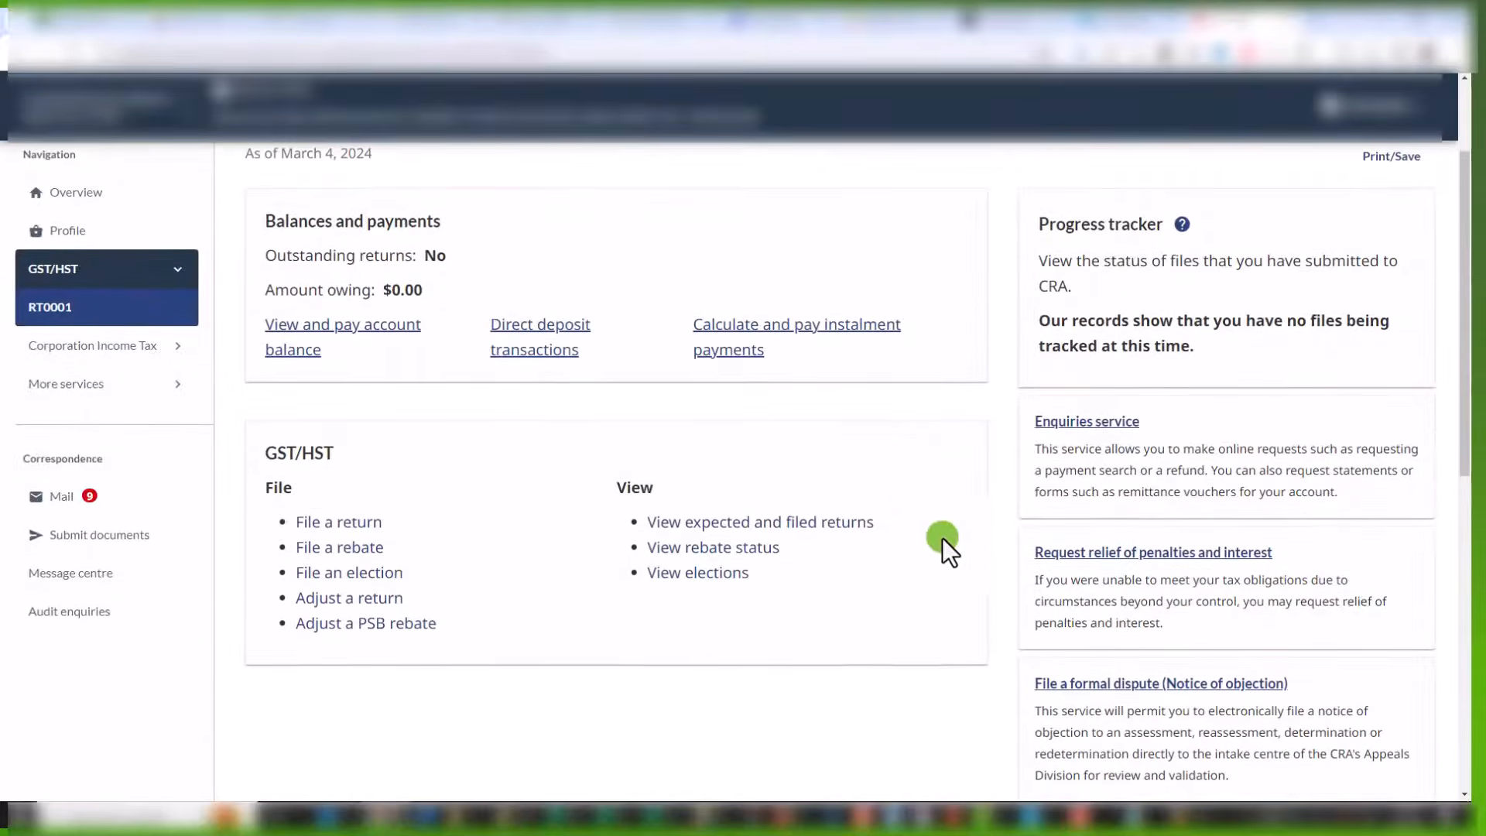
{"action": "left_click", "coordinate": [361, 523]}
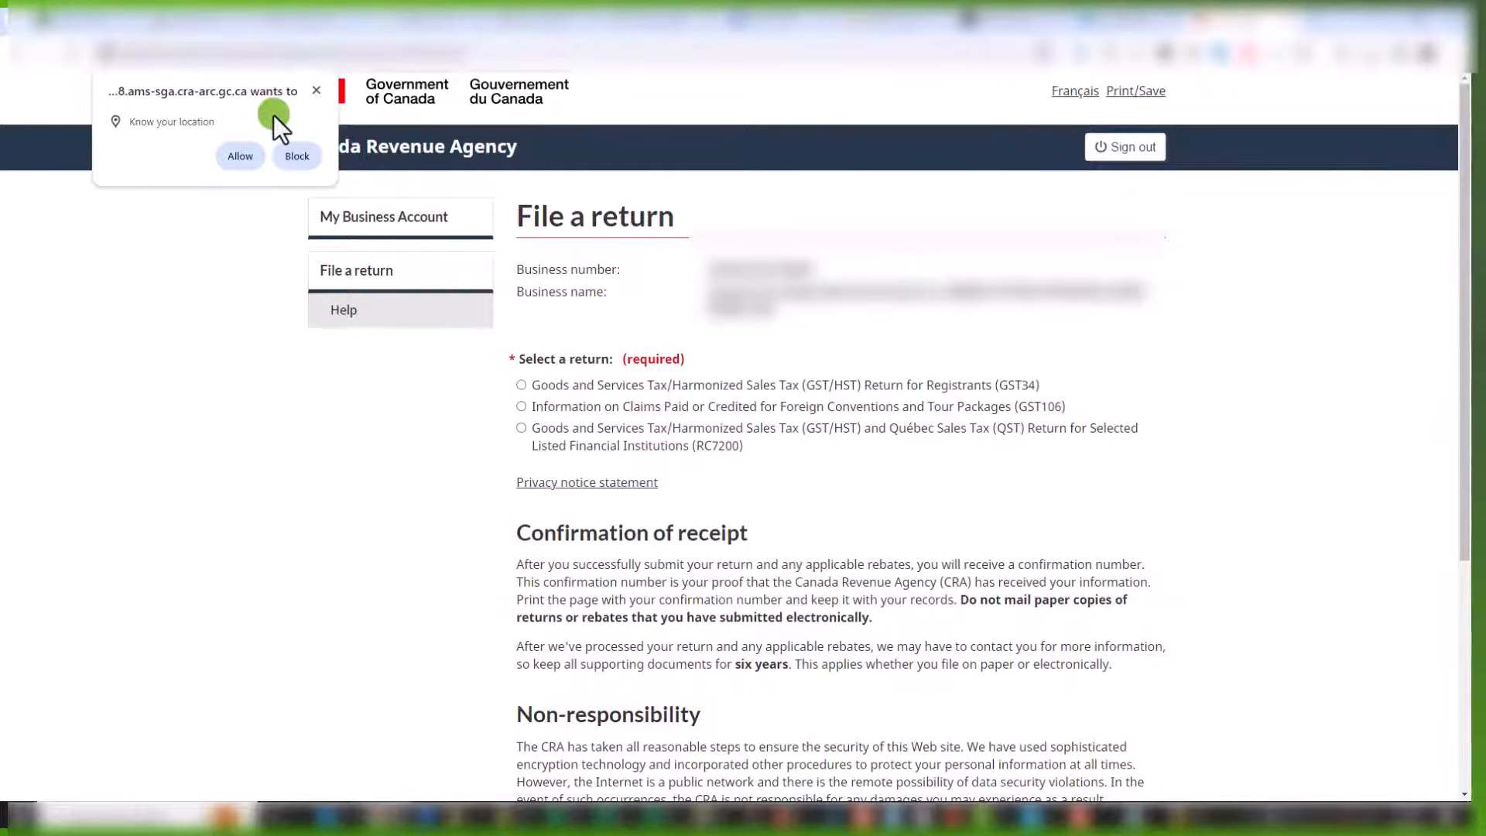
Step: Dismiss the location request, select the GST/HST Return for Registrants (GST34), and continue to the reporting period page
{"action": "left_click", "coordinate": [318, 90]}
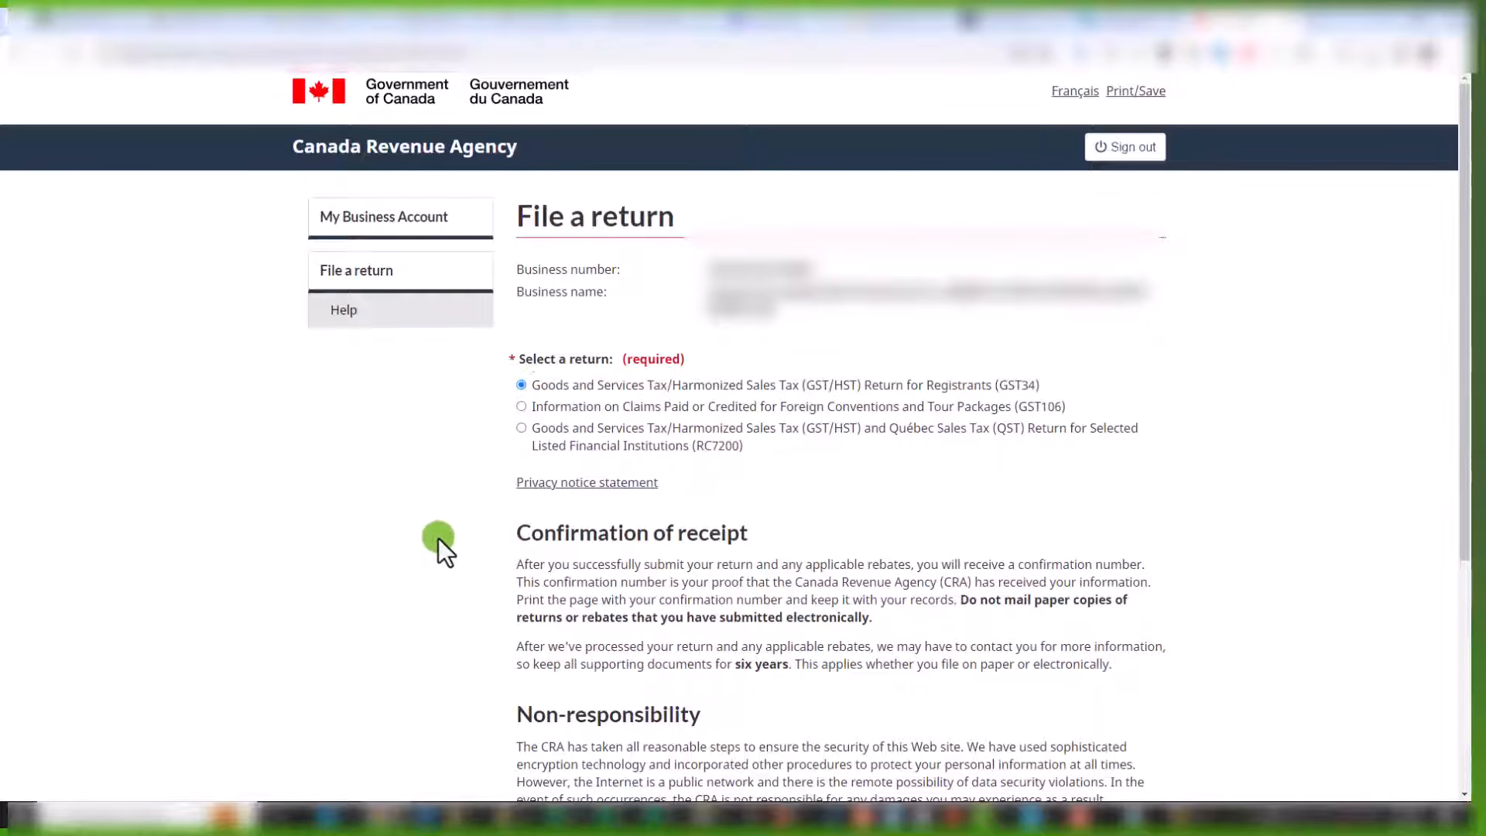
{"action": "scroll", "coordinate": [434, 535], "scroll_direction": "down", "scroll_amount": 5}
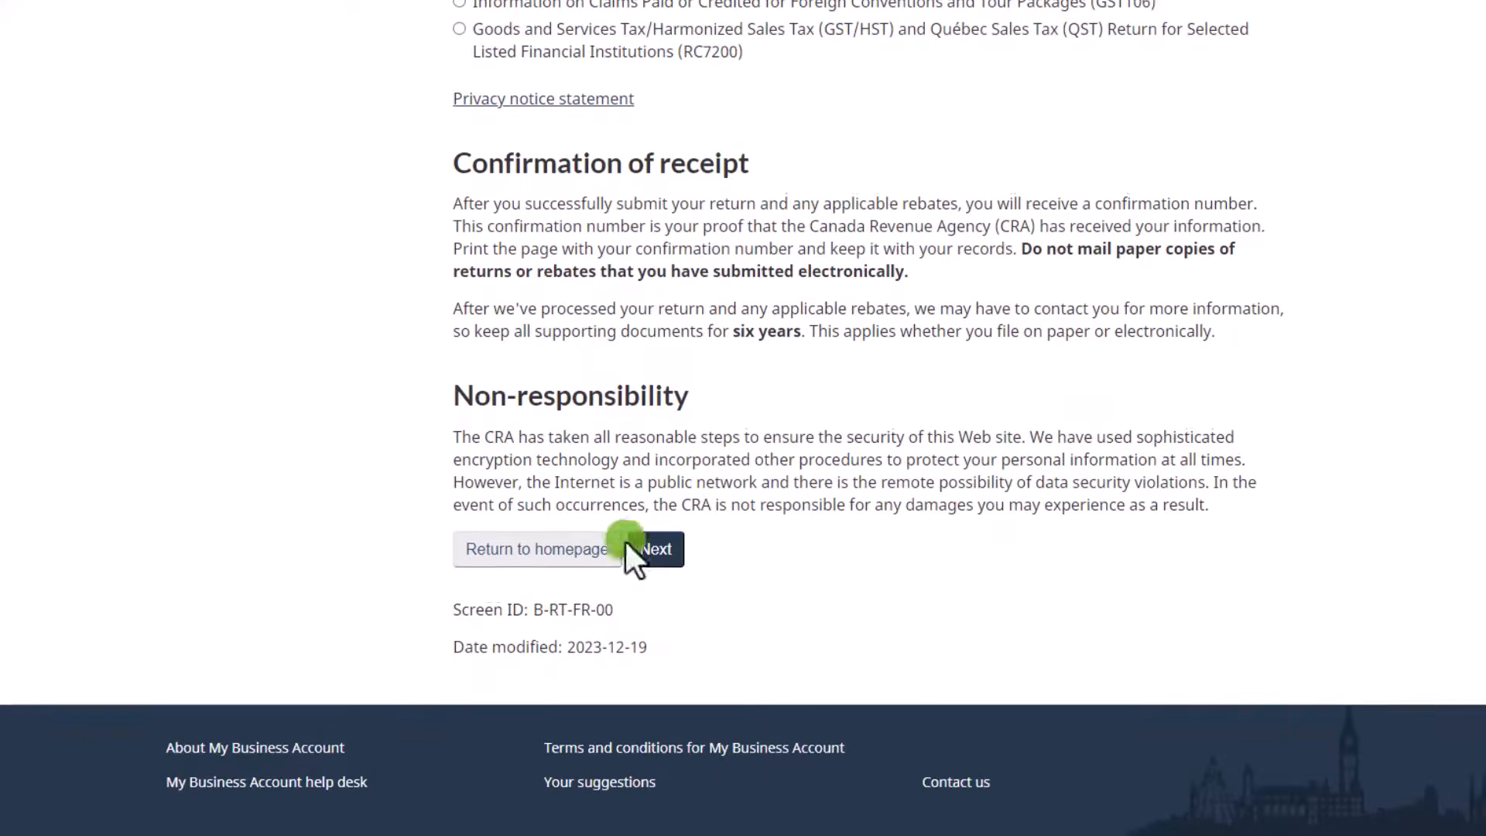
{"action": "left_click", "coordinate": [646, 549]}
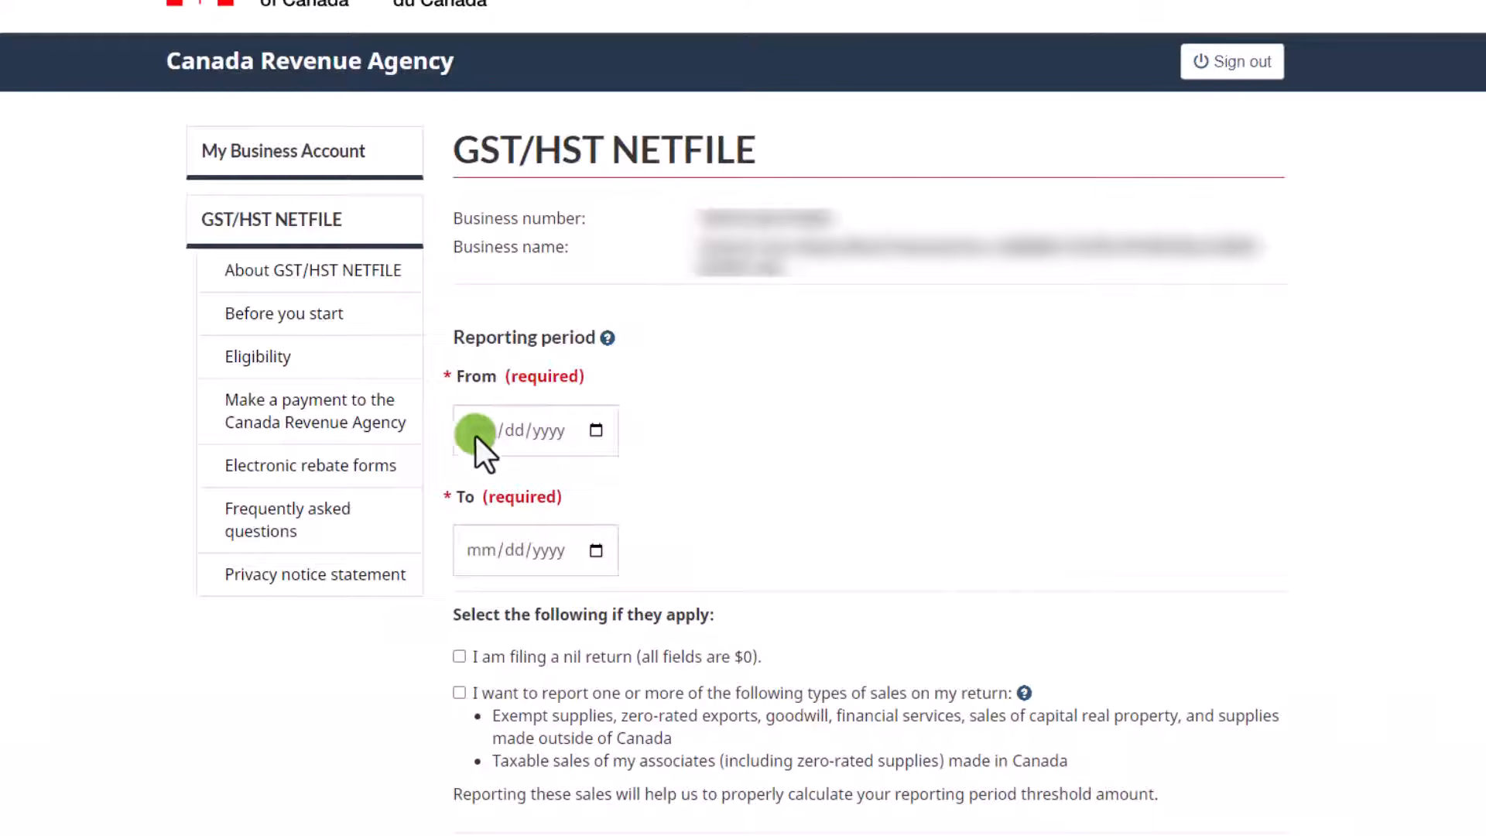
Step: Set the reporting period from 01/01/2023 to 12/31/2023
{"action": "left_click", "coordinate": [481, 435]}
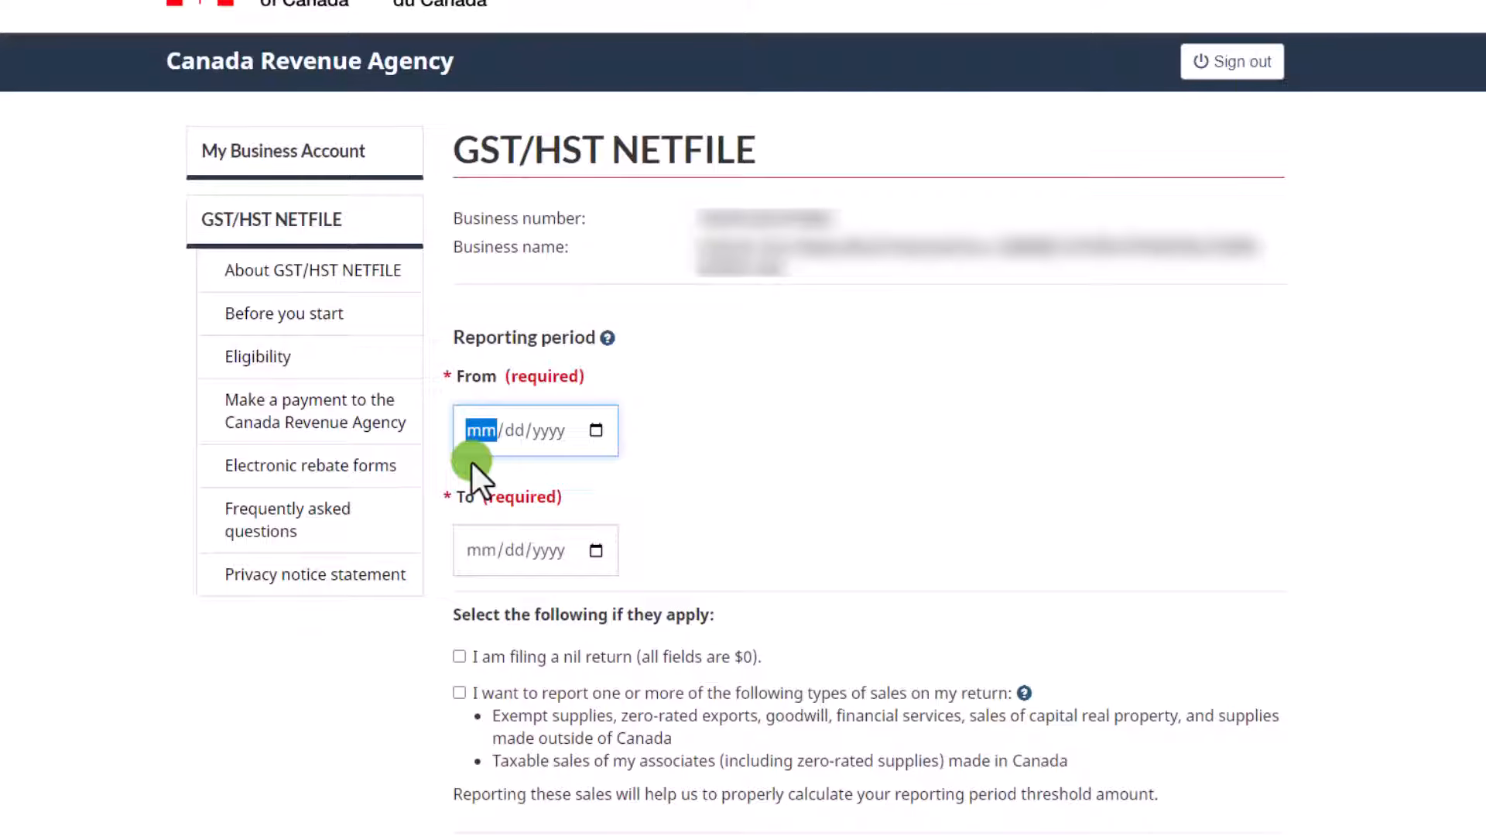
{"action": "type", "text": "01/01/2023"}
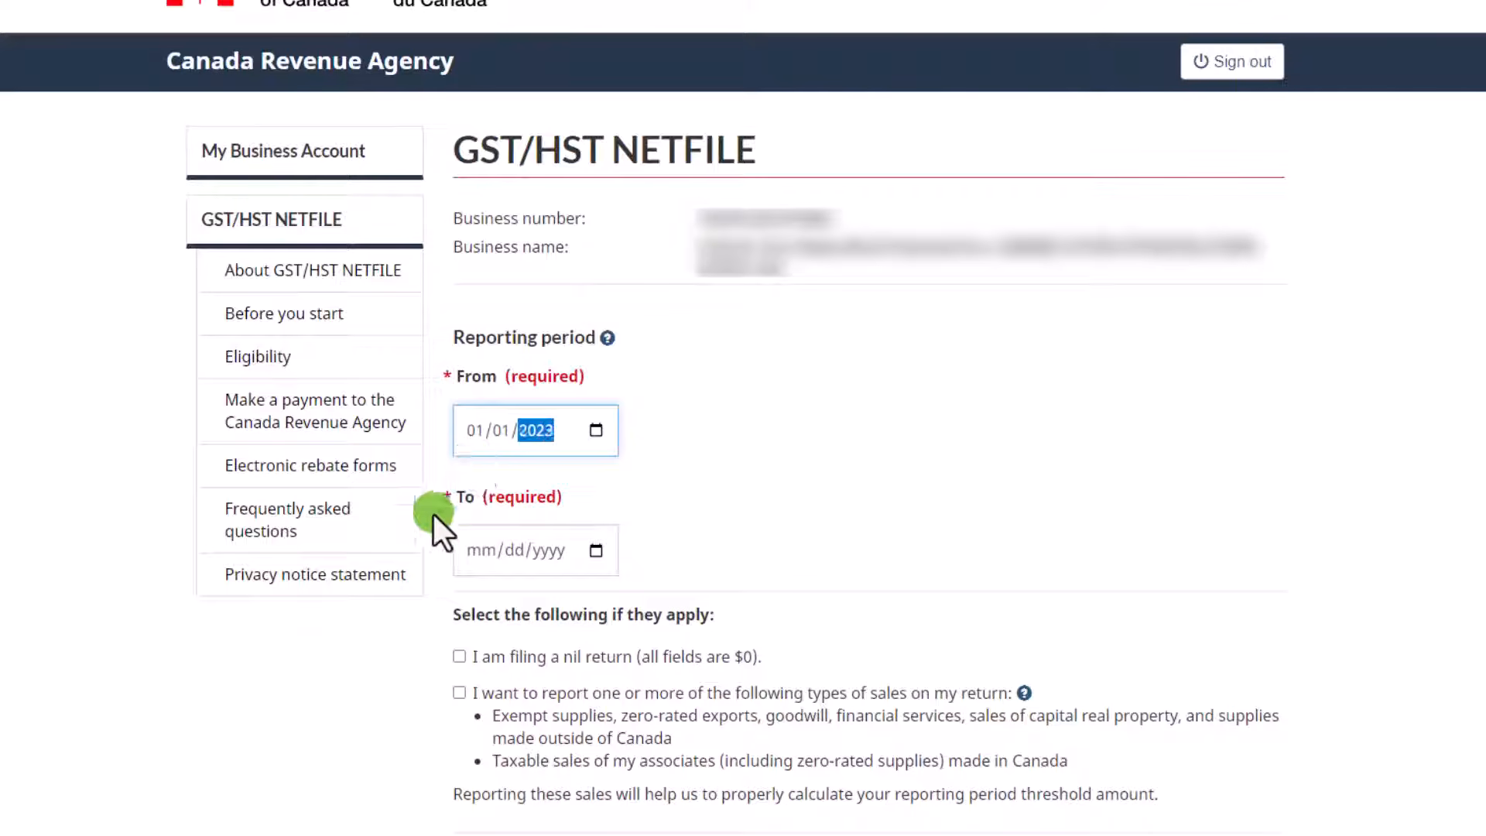
{"action": "left_click", "coordinate": [471, 551]}
{"action": "type", "text": "0101"}
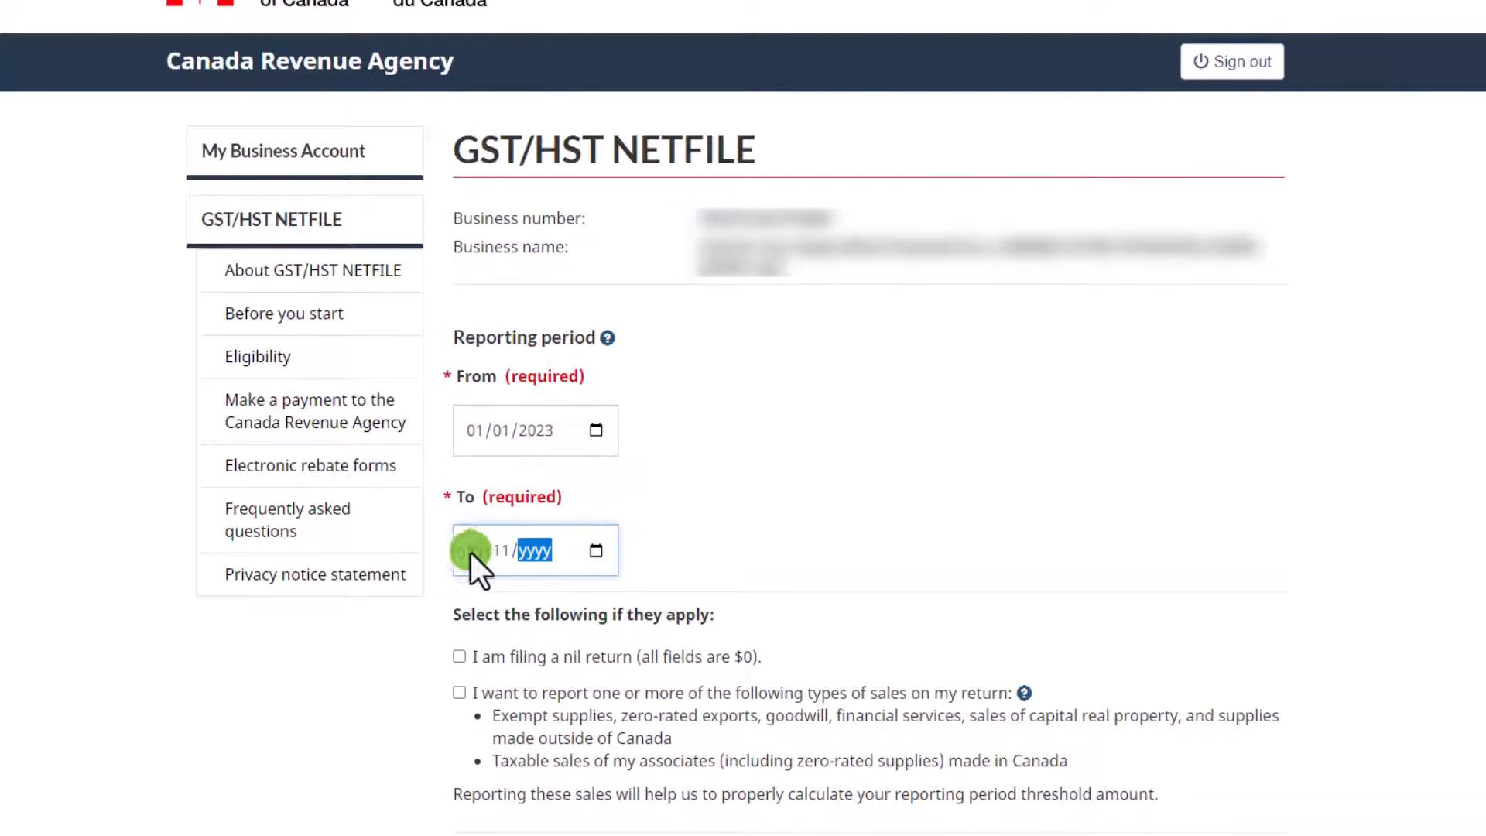
{"action": "left_click", "coordinate": [470, 552]}
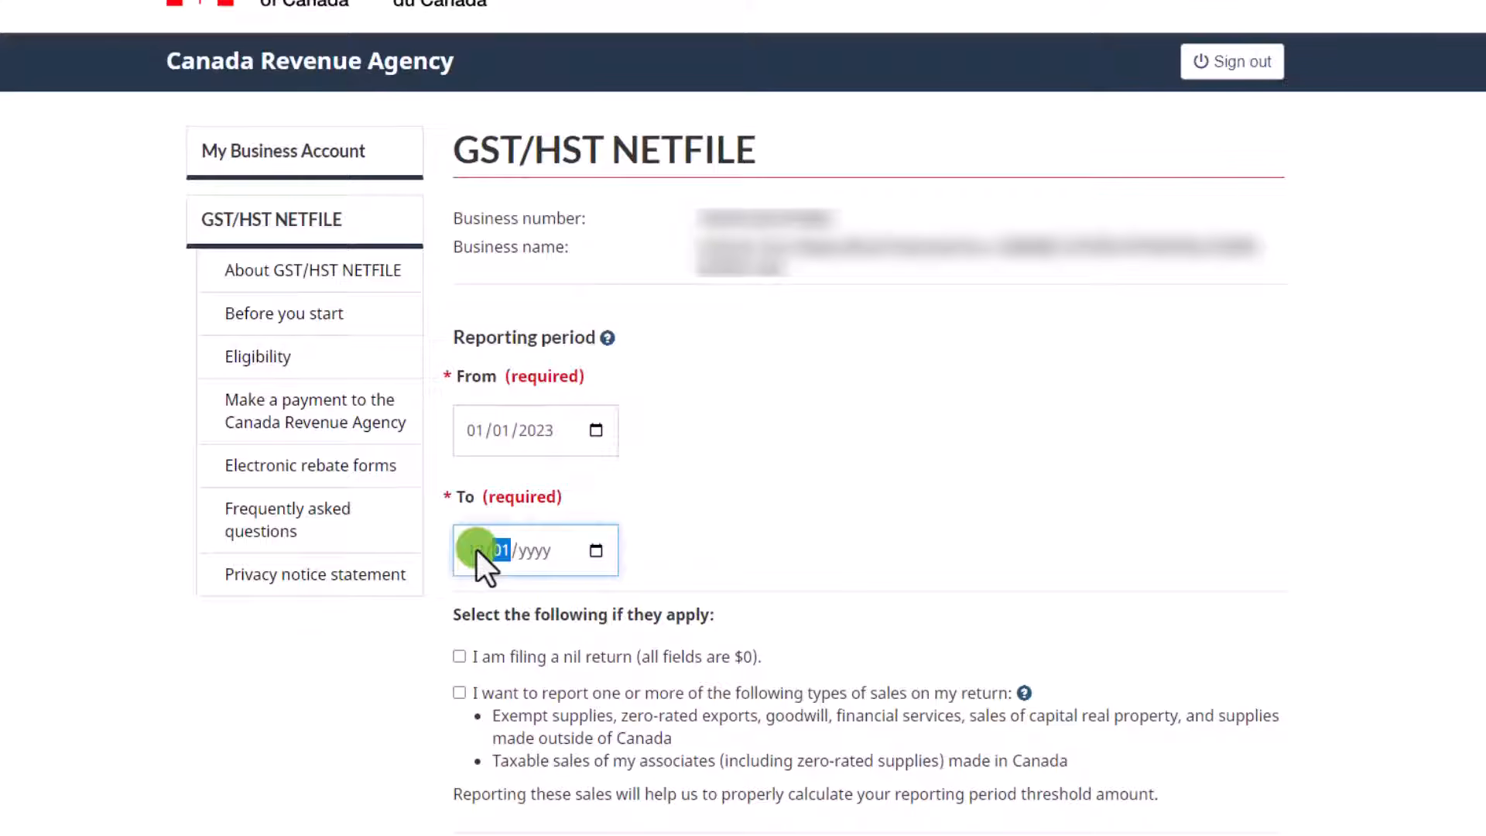
{"action": "type", "text": "31/2023"}
{"action": "left_click", "coordinate": [1163, 345]}
{"action": "scroll", "coordinate": [1162, 345], "scroll_direction": "down", "scroll_amount": 1}
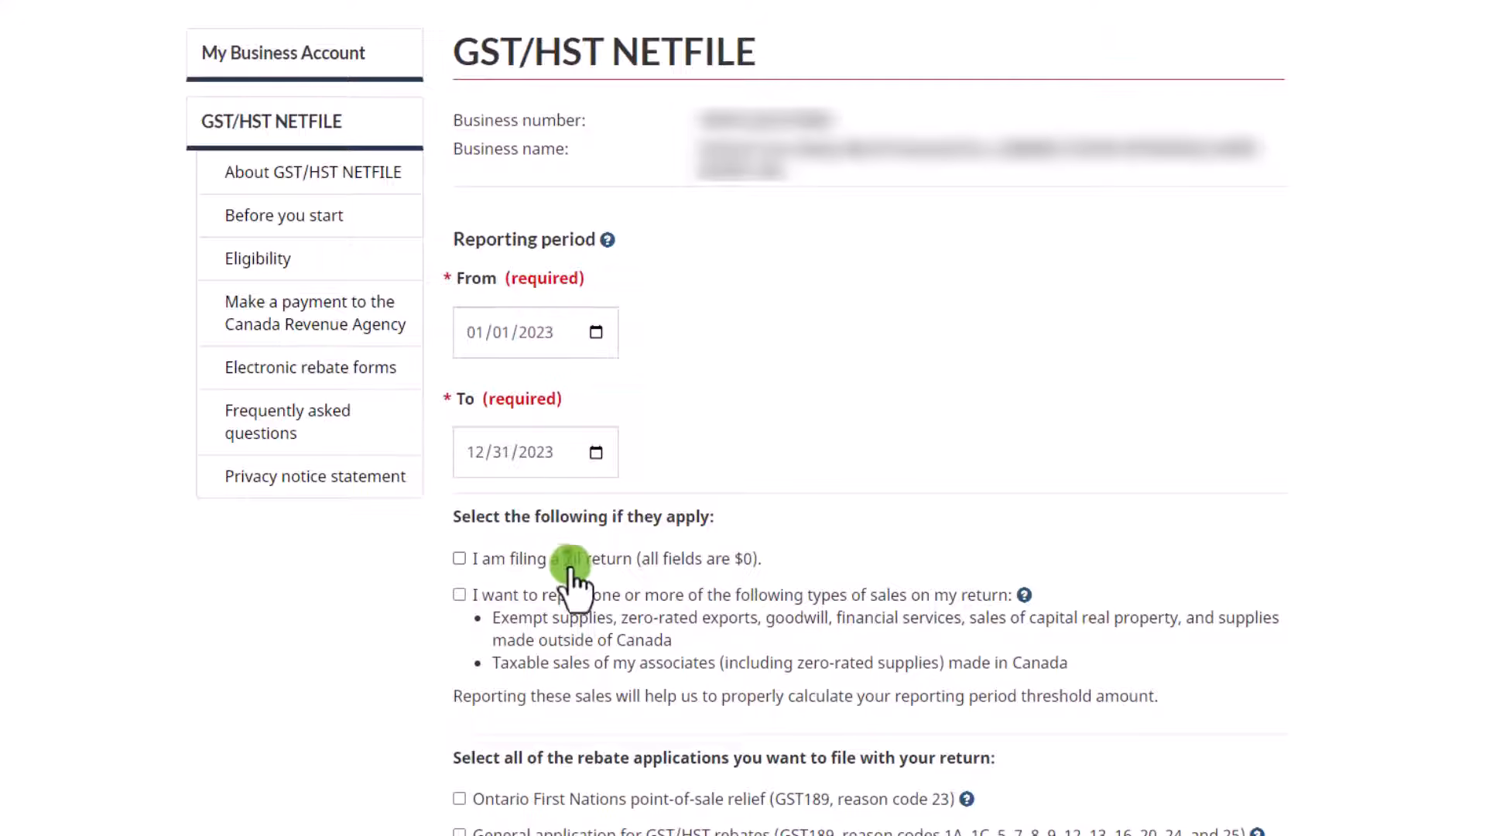
Step: Examine the nil return option, the reportable sales types such as zero-rated exports, and the rebate applications and schedules
{"action": "left_click_drag", "start_coordinate": [565, 562], "coordinate": [628, 563]}
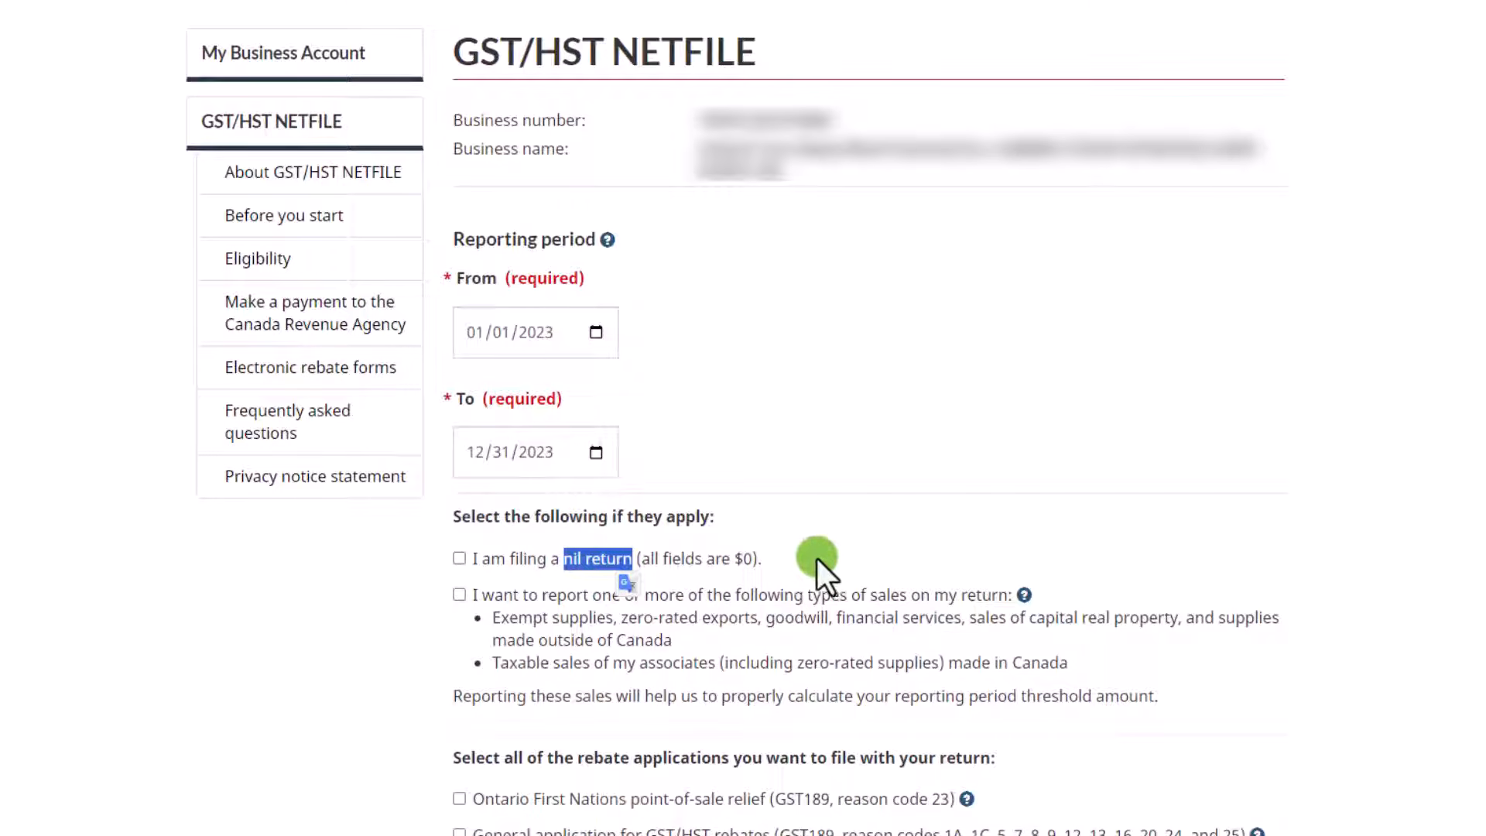
{"action": "left_click", "coordinate": [904, 532]}
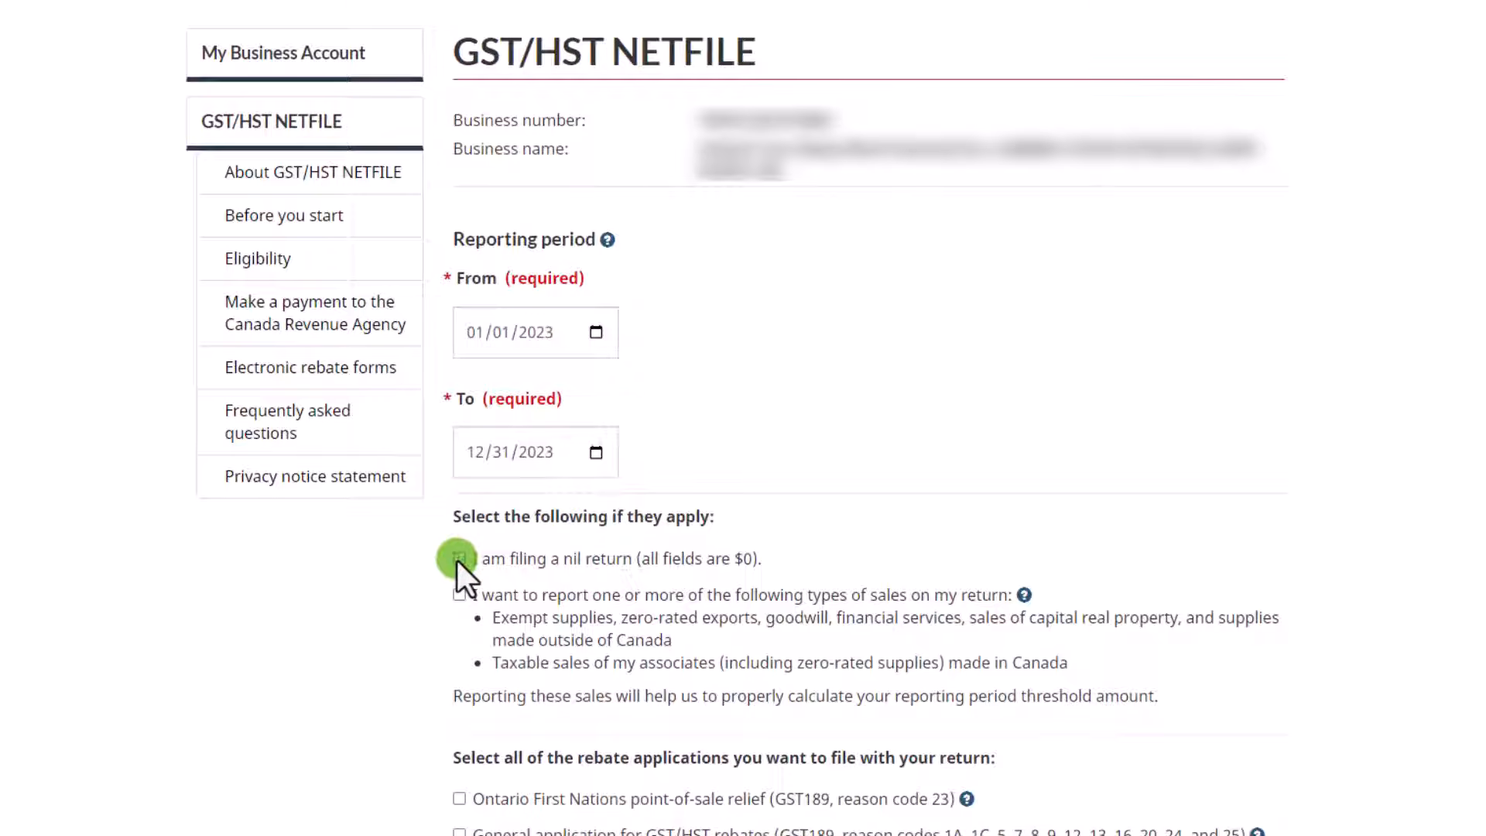
{"action": "scroll", "coordinate": [236, 582], "scroll_direction": "down", "scroll_amount": 1}
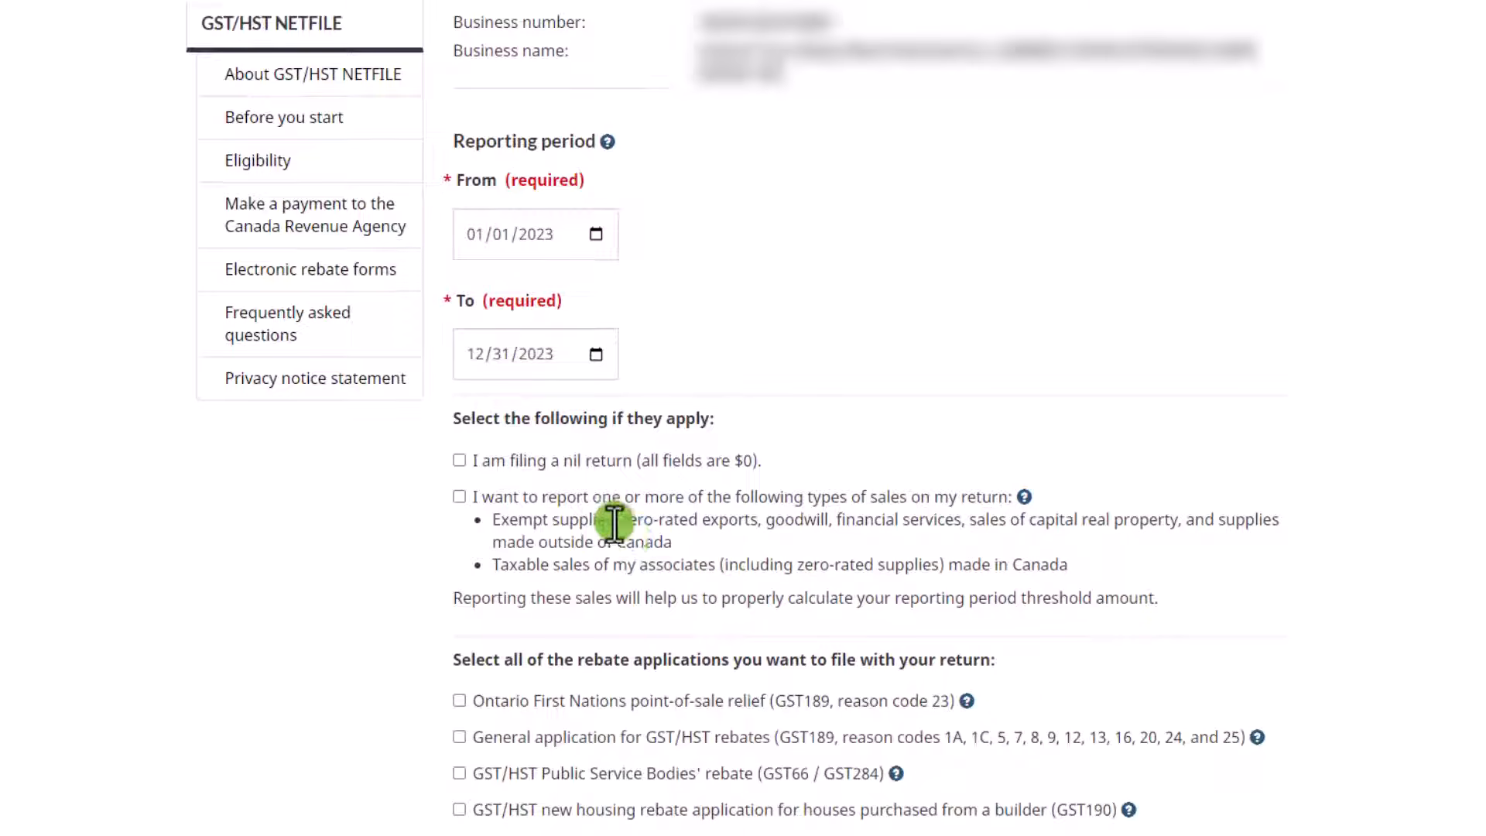
{"action": "left_click_drag", "start_coordinate": [619, 521], "coordinate": [762, 521]}
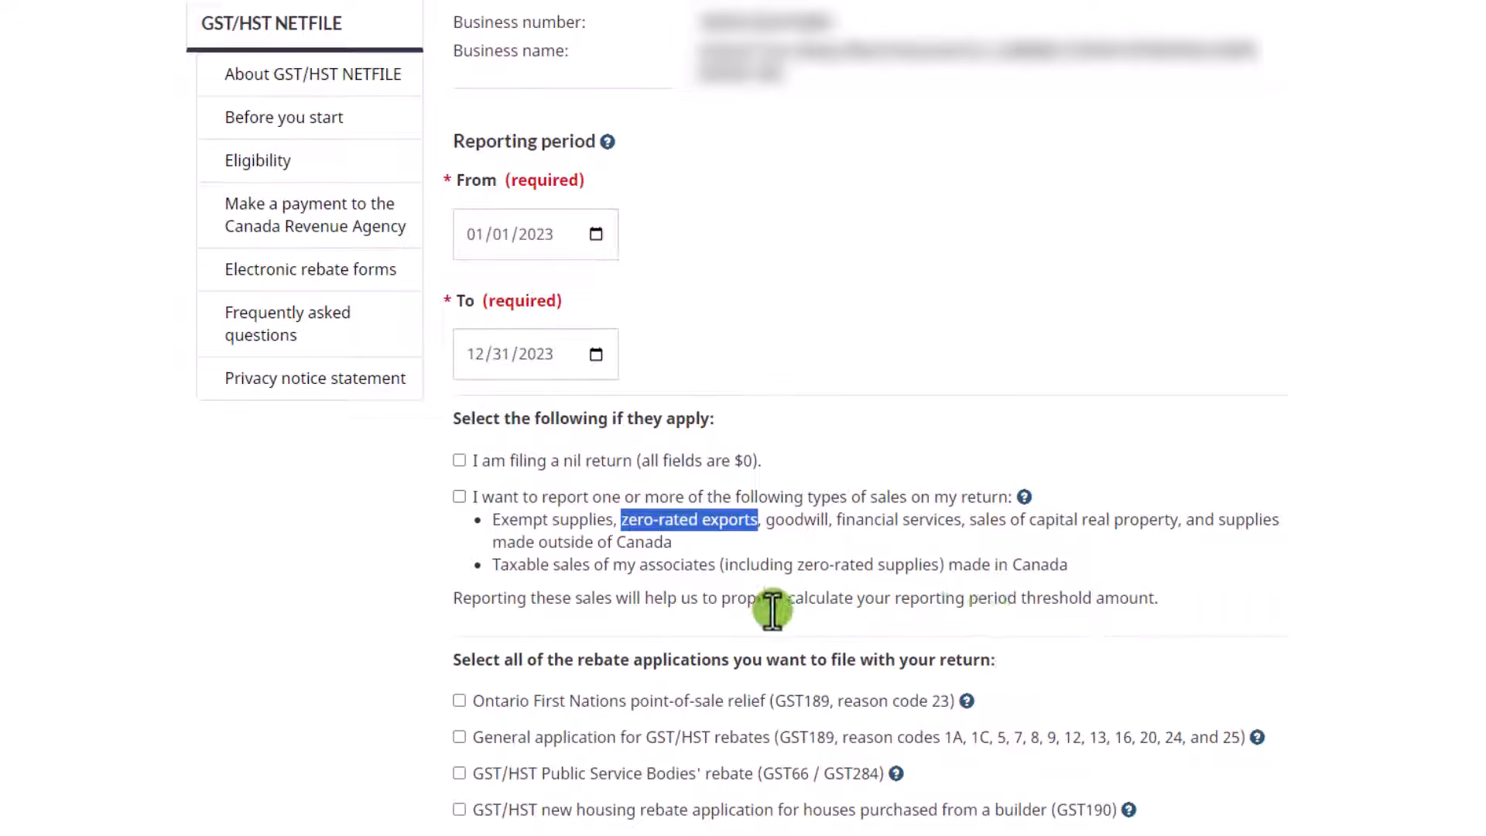
{"action": "left_click_drag", "start_coordinate": [727, 603], "coordinate": [1153, 602]}
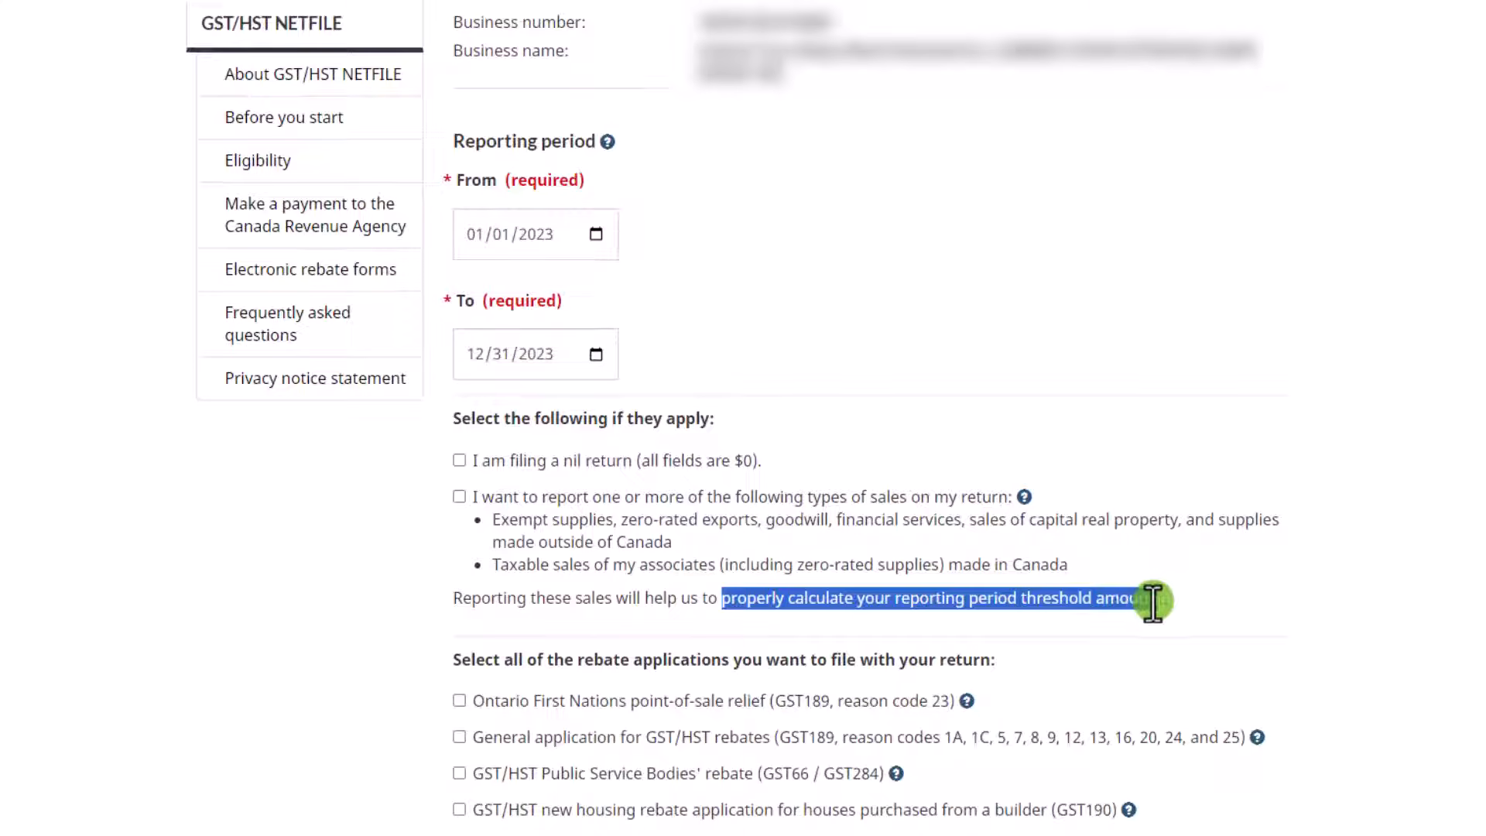
{"action": "scroll", "coordinate": [1301, 609], "scroll_direction": "down", "scroll_amount": 3}
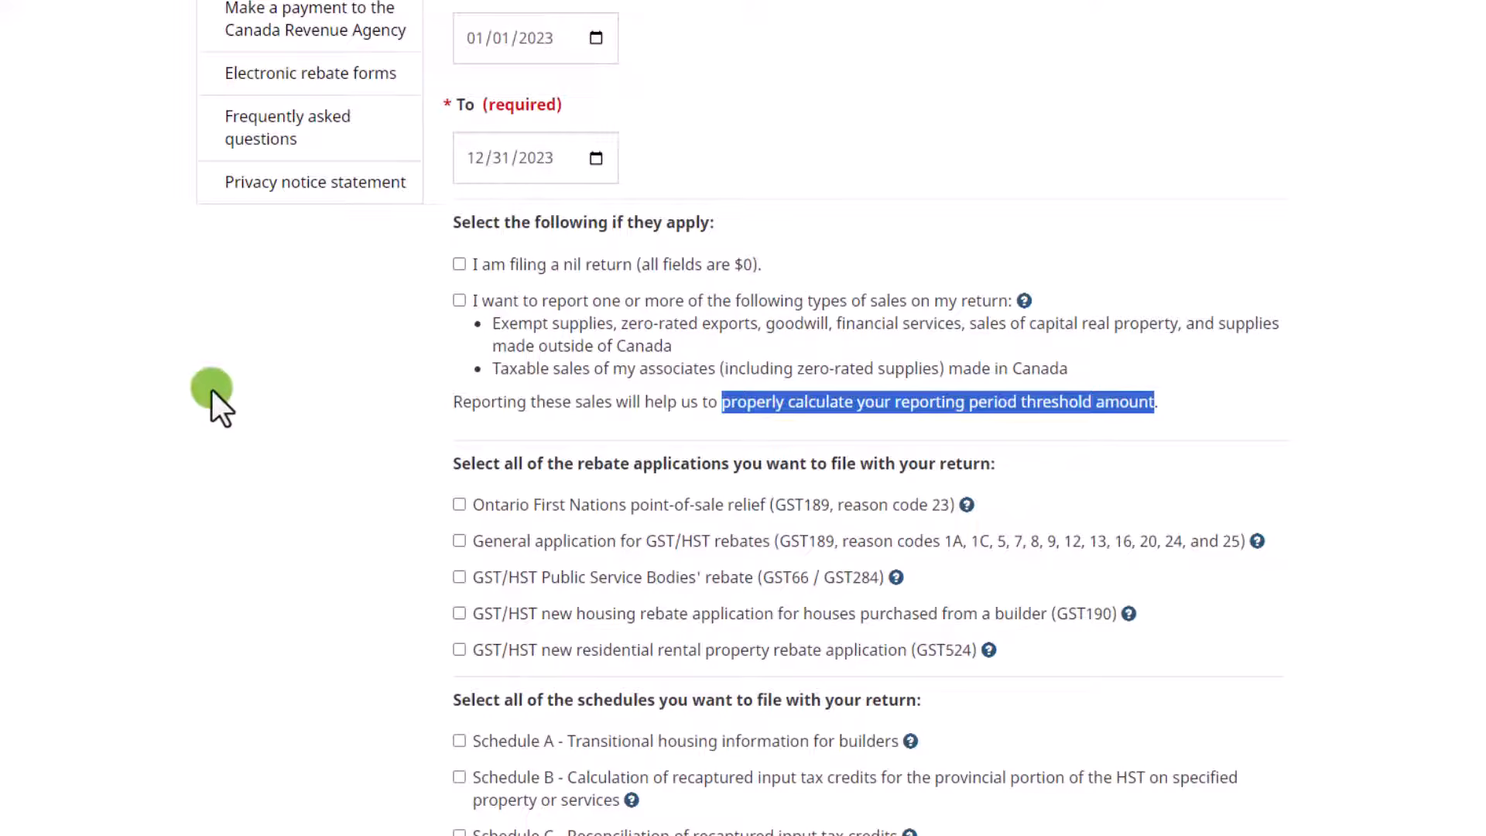
{"action": "scroll", "coordinate": [248, 514], "scroll_direction": "down", "scroll_amount": 1}
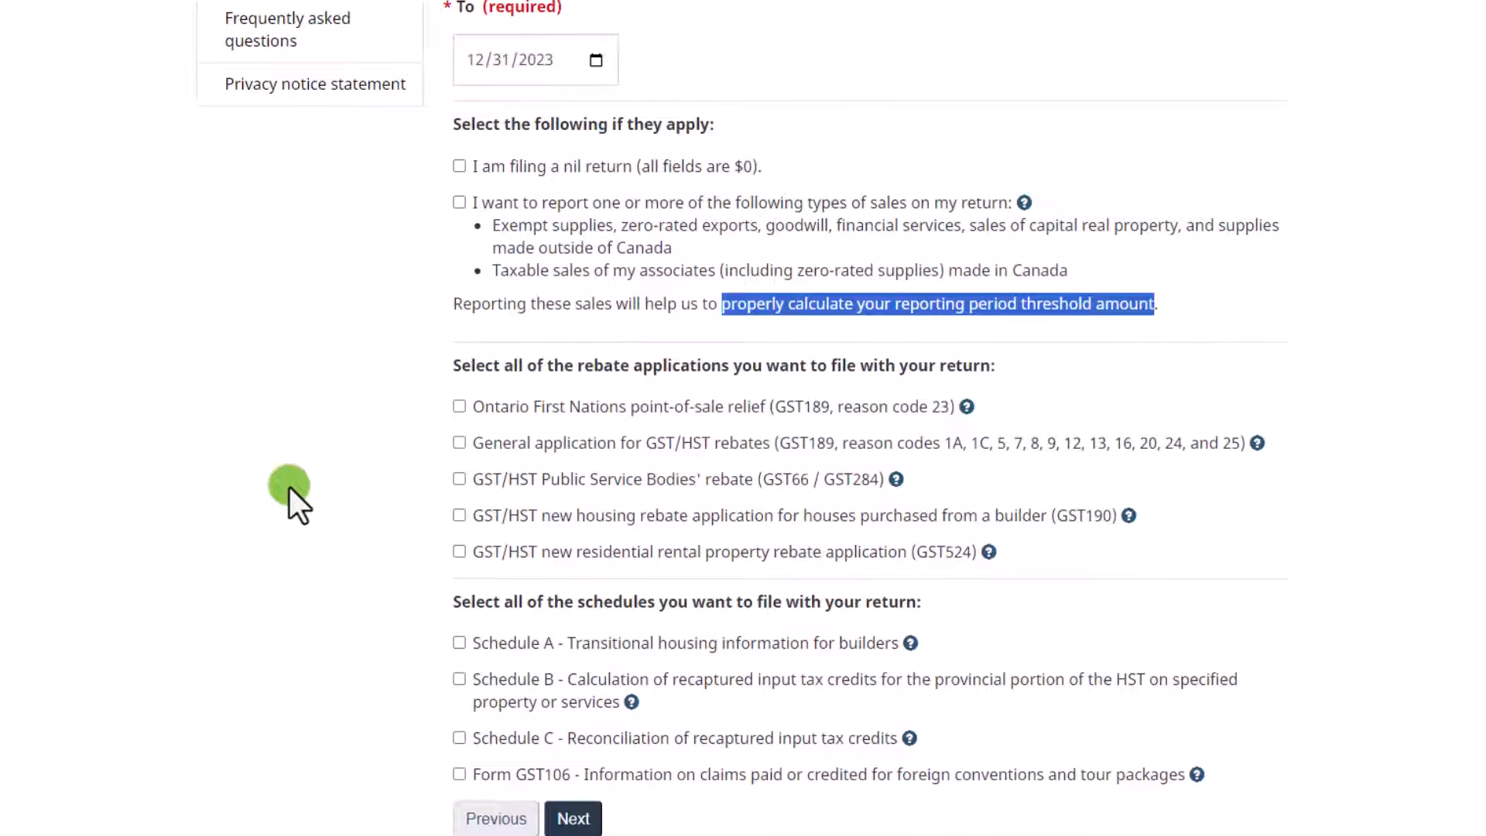
{"action": "left_click", "coordinate": [1196, 583]}
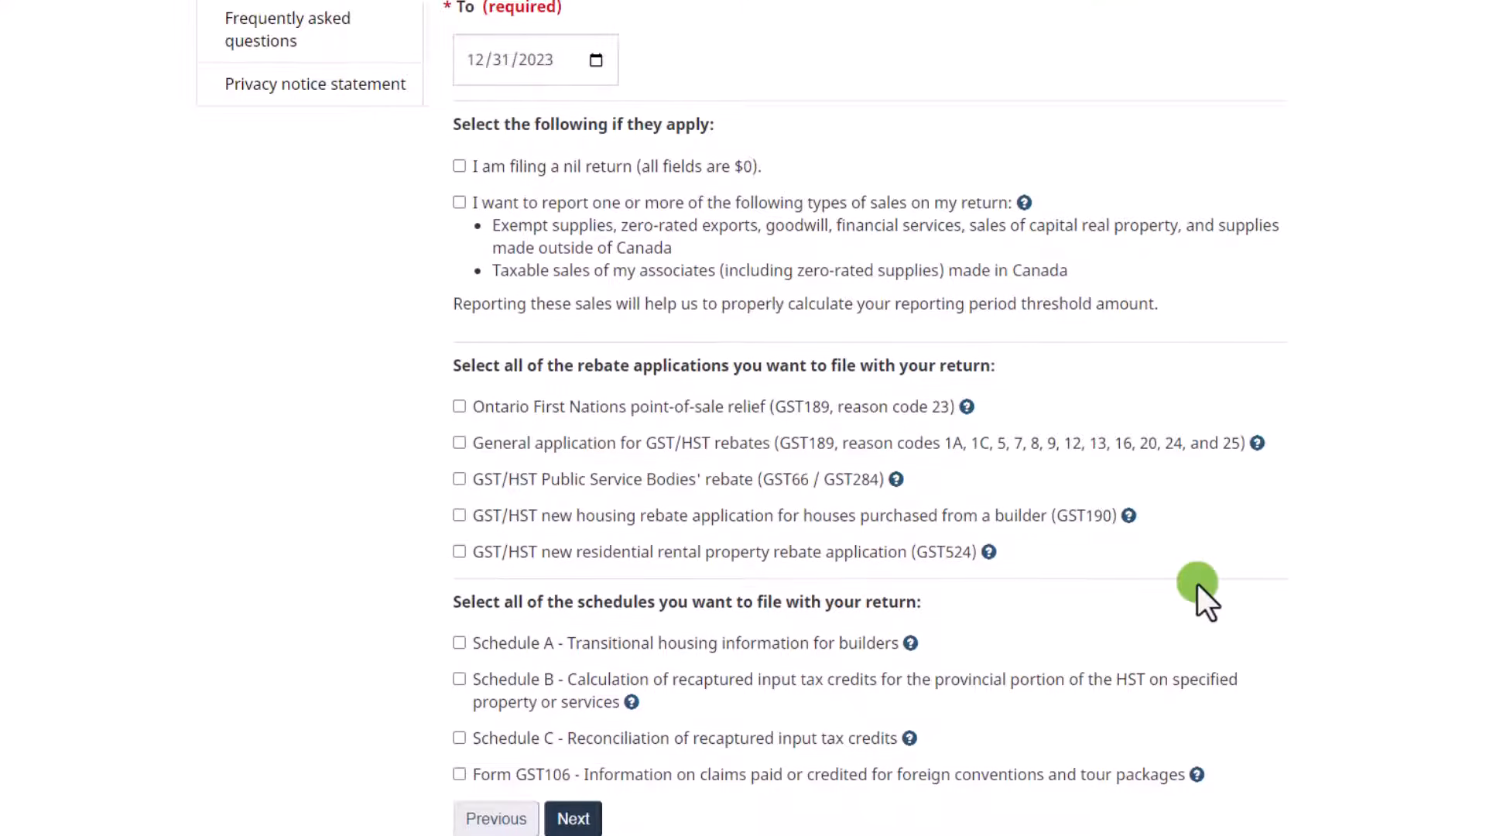
Step: Continue to the GST/HST return form without selecting any sales types, rebate applications or schedules
{"action": "scroll", "coordinate": [1197, 583], "scroll_direction": "down", "scroll_amount": 1}
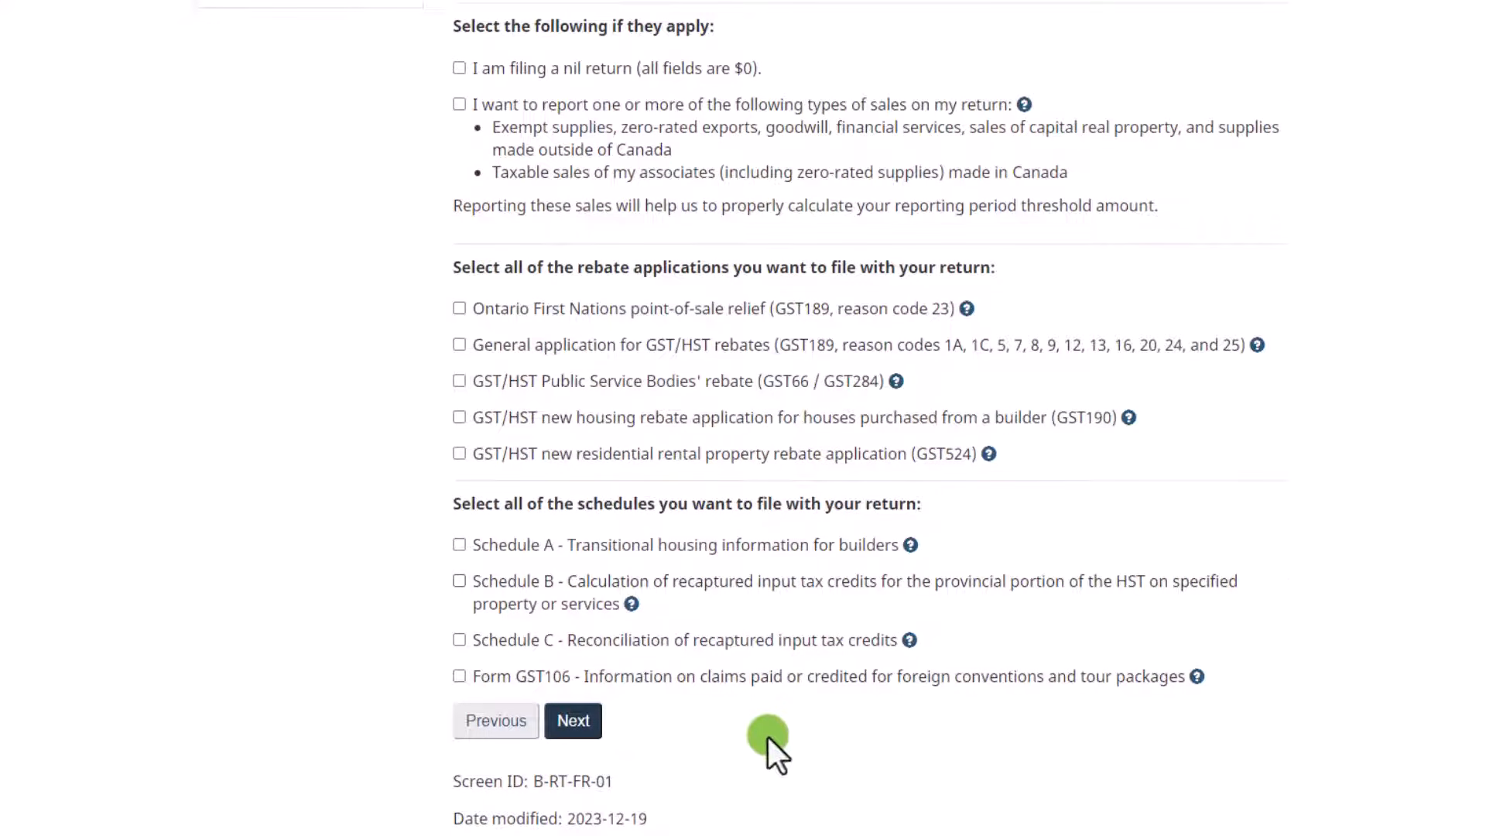
{"action": "left_click", "coordinate": [580, 733]}
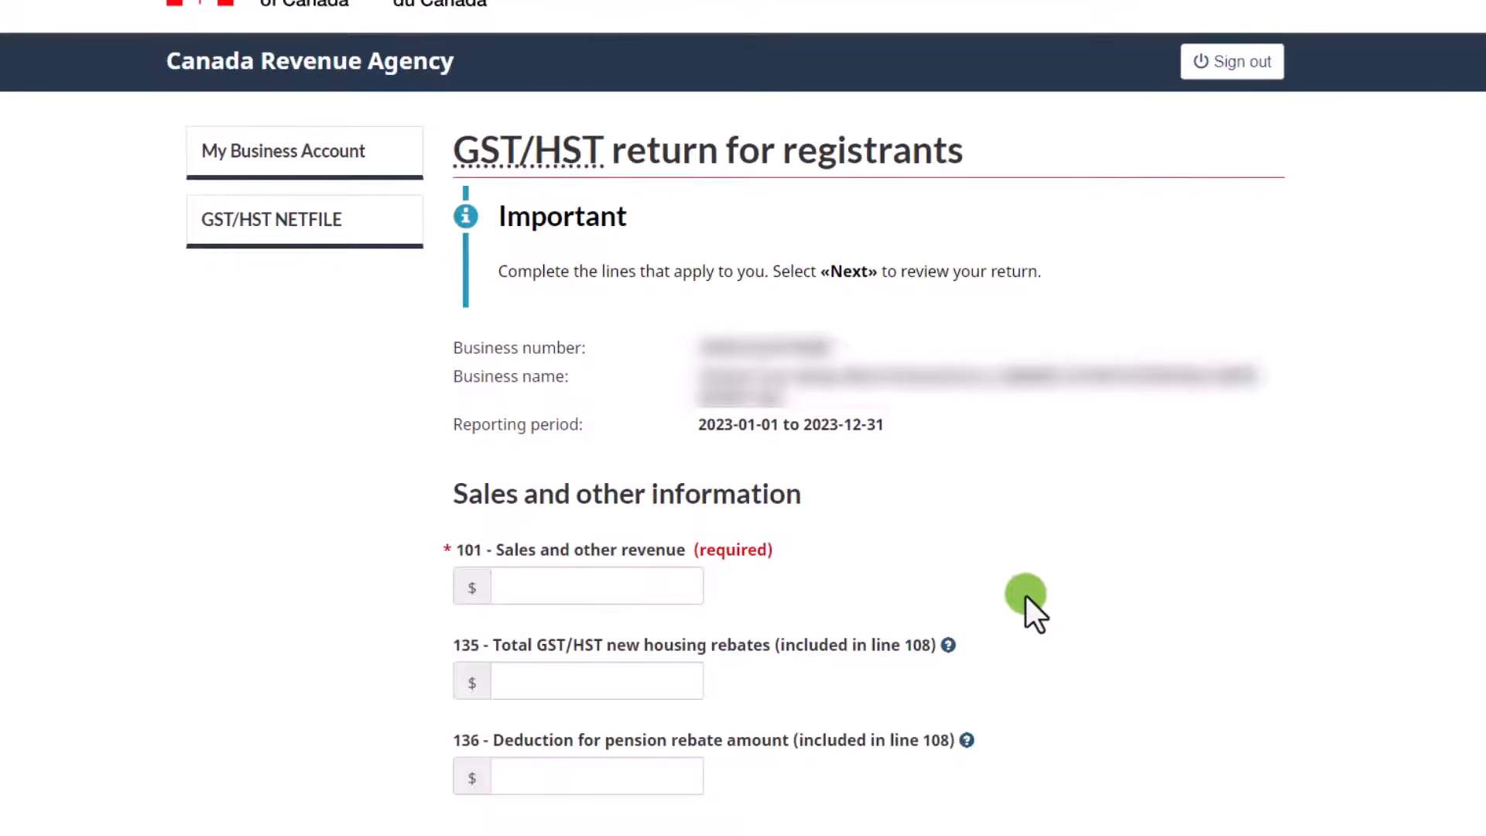
Step: Examine the sales and net tax lines of the return, including 101 sales and other revenue, 105 total GST/HST and 108 total ITCs
{"action": "scroll", "coordinate": [1025, 596], "scroll_direction": "down", "scroll_amount": 3}
{"action": "scroll", "coordinate": [1026, 596], "scroll_direction": "down", "scroll_amount": 1}
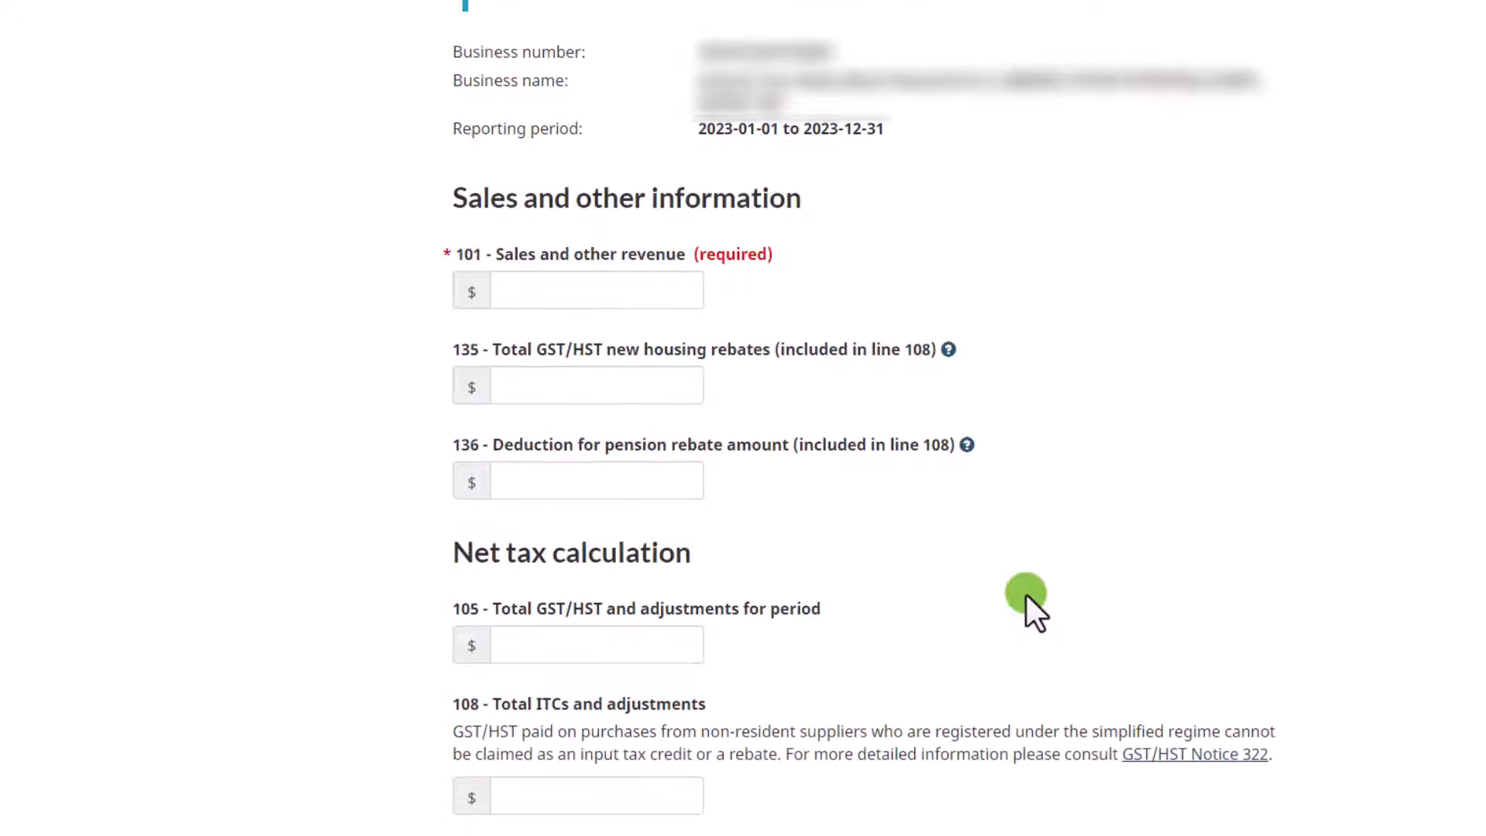
{"action": "scroll", "coordinate": [1026, 594], "scroll_direction": "up", "scroll_amount": 2}
{"action": "scroll", "coordinate": [1026, 595], "scroll_direction": "down", "scroll_amount": 1}
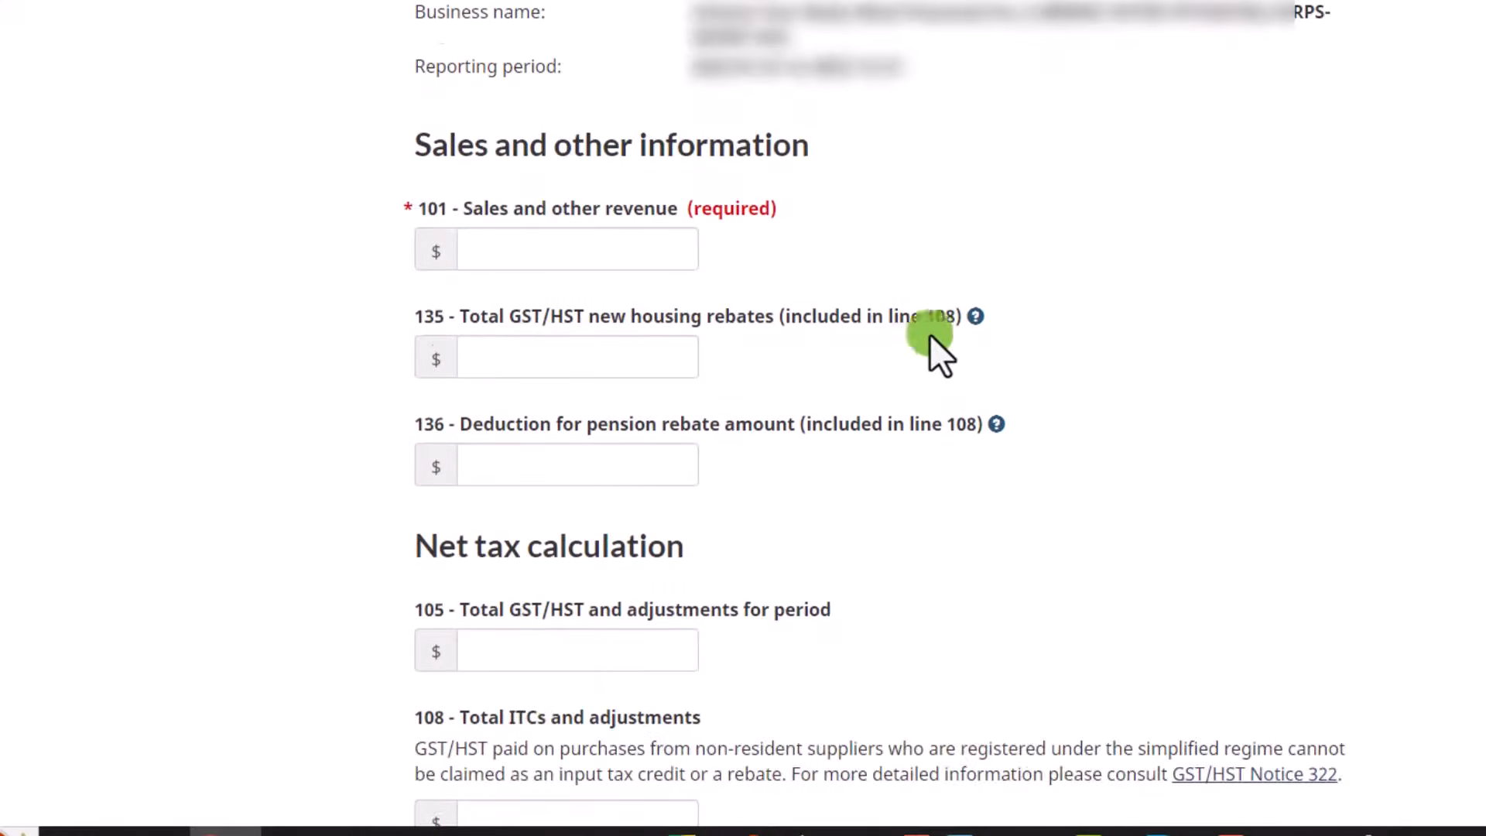
{"action": "left_click", "coordinate": [531, 247]}
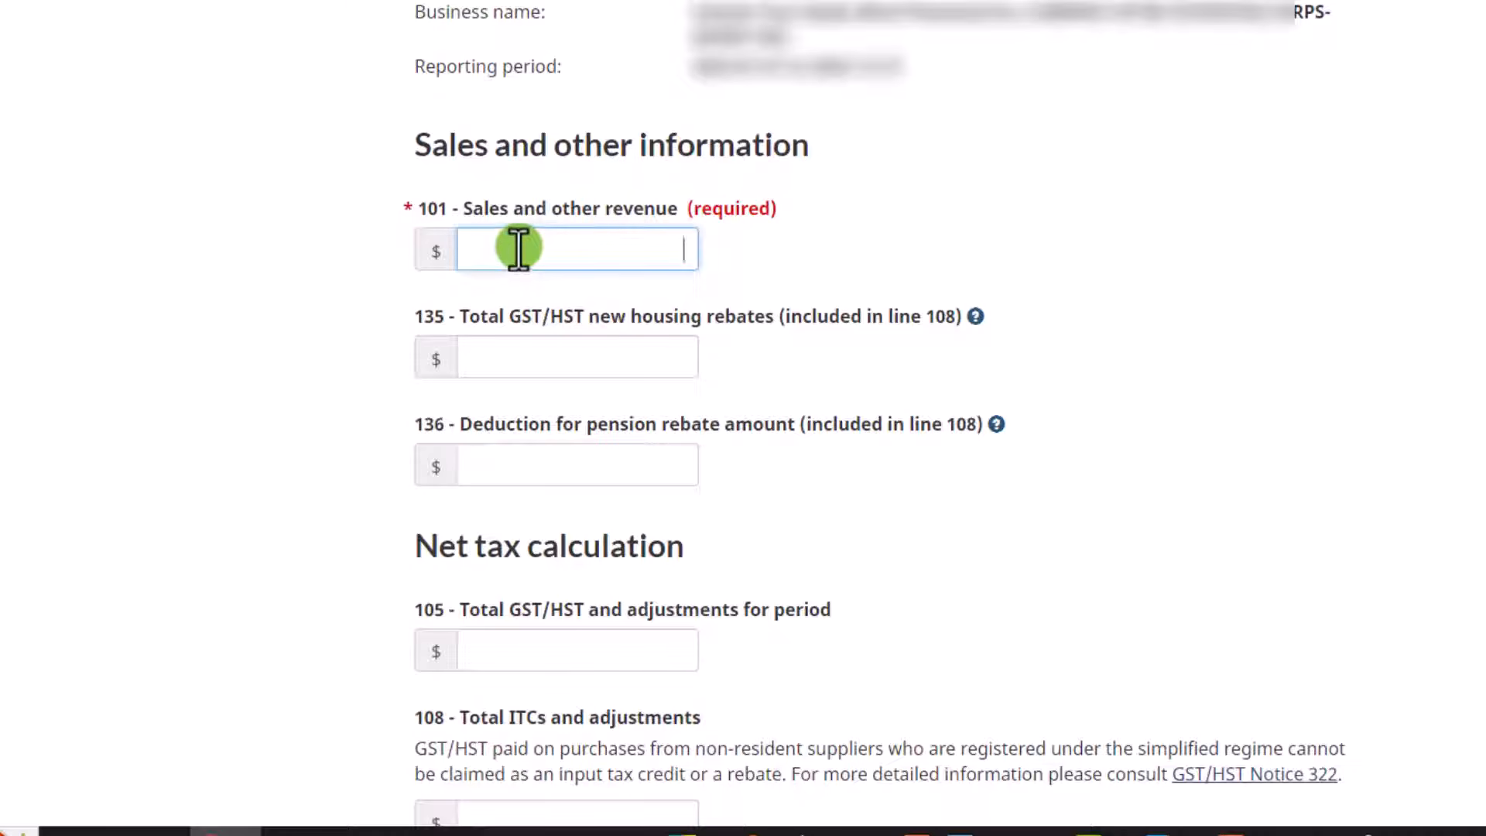
{"action": "scroll", "coordinate": [929, 479], "scroll_direction": "down", "scroll_amount": 2}
{"action": "scroll", "coordinate": [921, 470], "scroll_direction": "down", "scroll_amount": 1}
{"action": "left_click", "coordinate": [596, 430]}
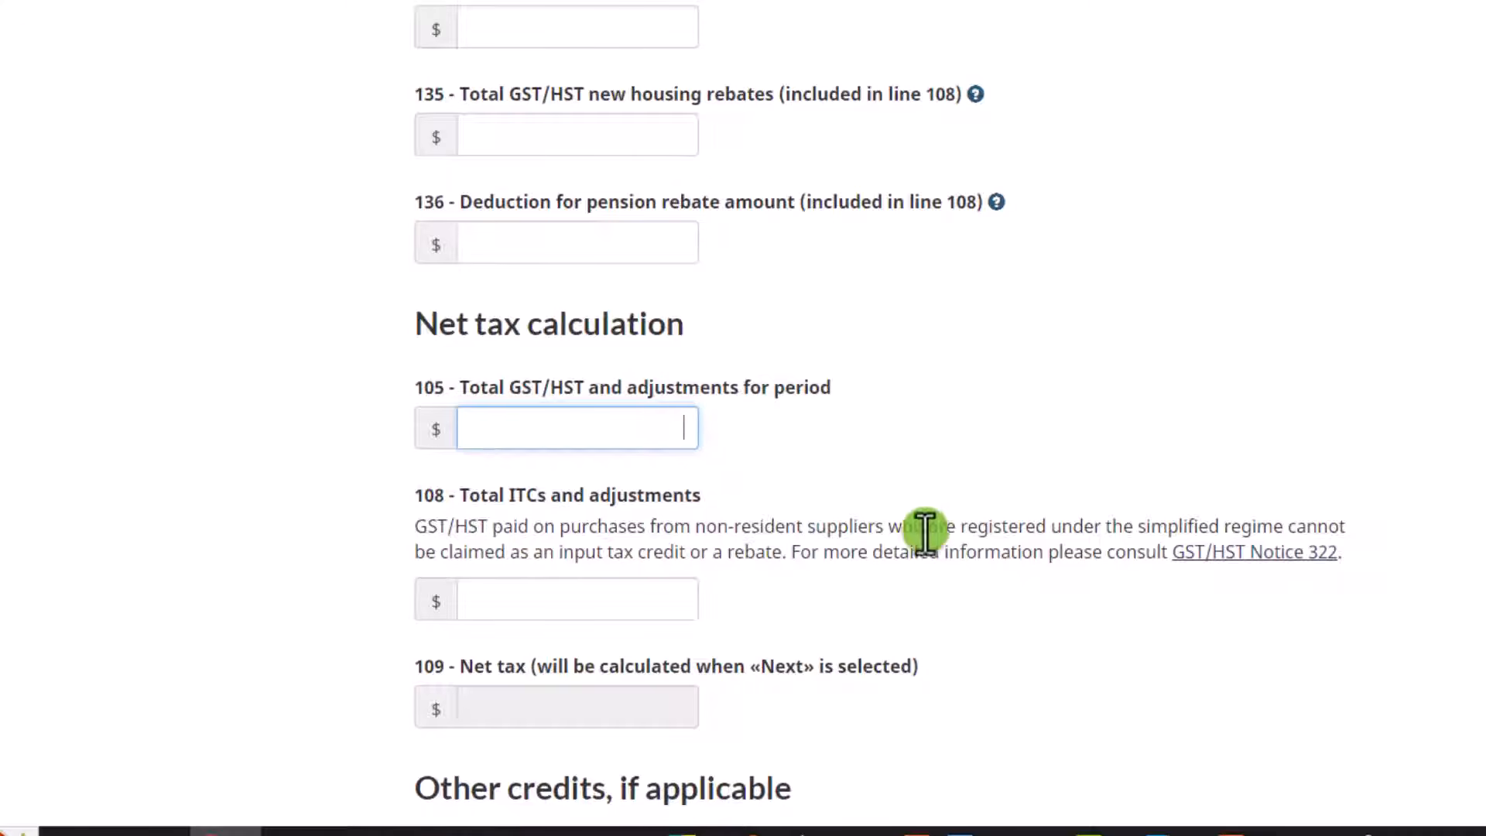
{"action": "scroll", "coordinate": [925, 533], "scroll_direction": "down", "scroll_amount": 3}
{"action": "left_click", "coordinate": [434, 273]}
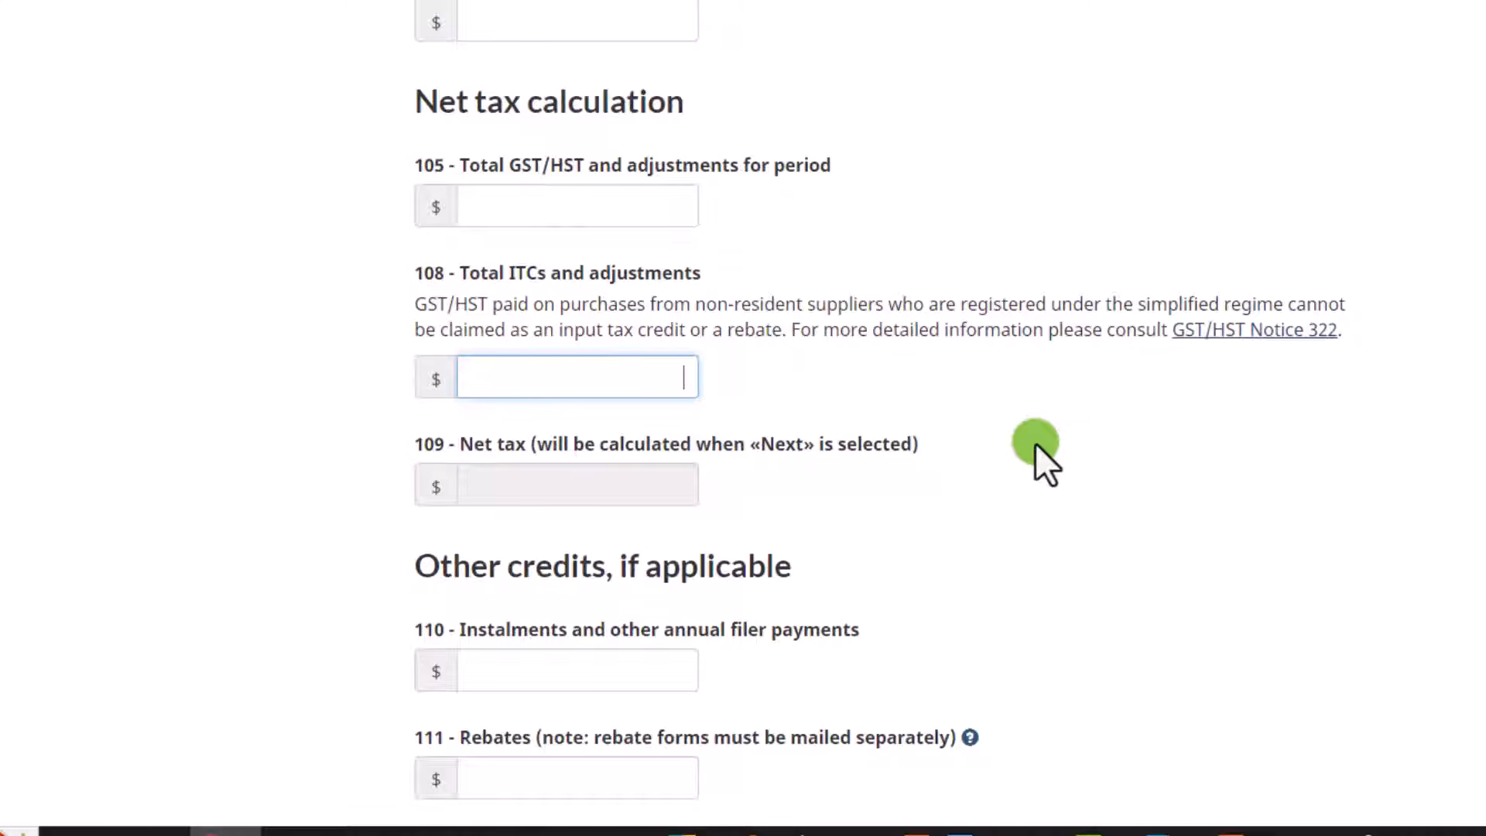
Step: Examine the other credits (110, 111), other debits (205, 405), and refund or amount owing lines (114, 115), and return to the sales section
{"action": "scroll", "coordinate": [1034, 444], "scroll_direction": "down", "scroll_amount": 4}
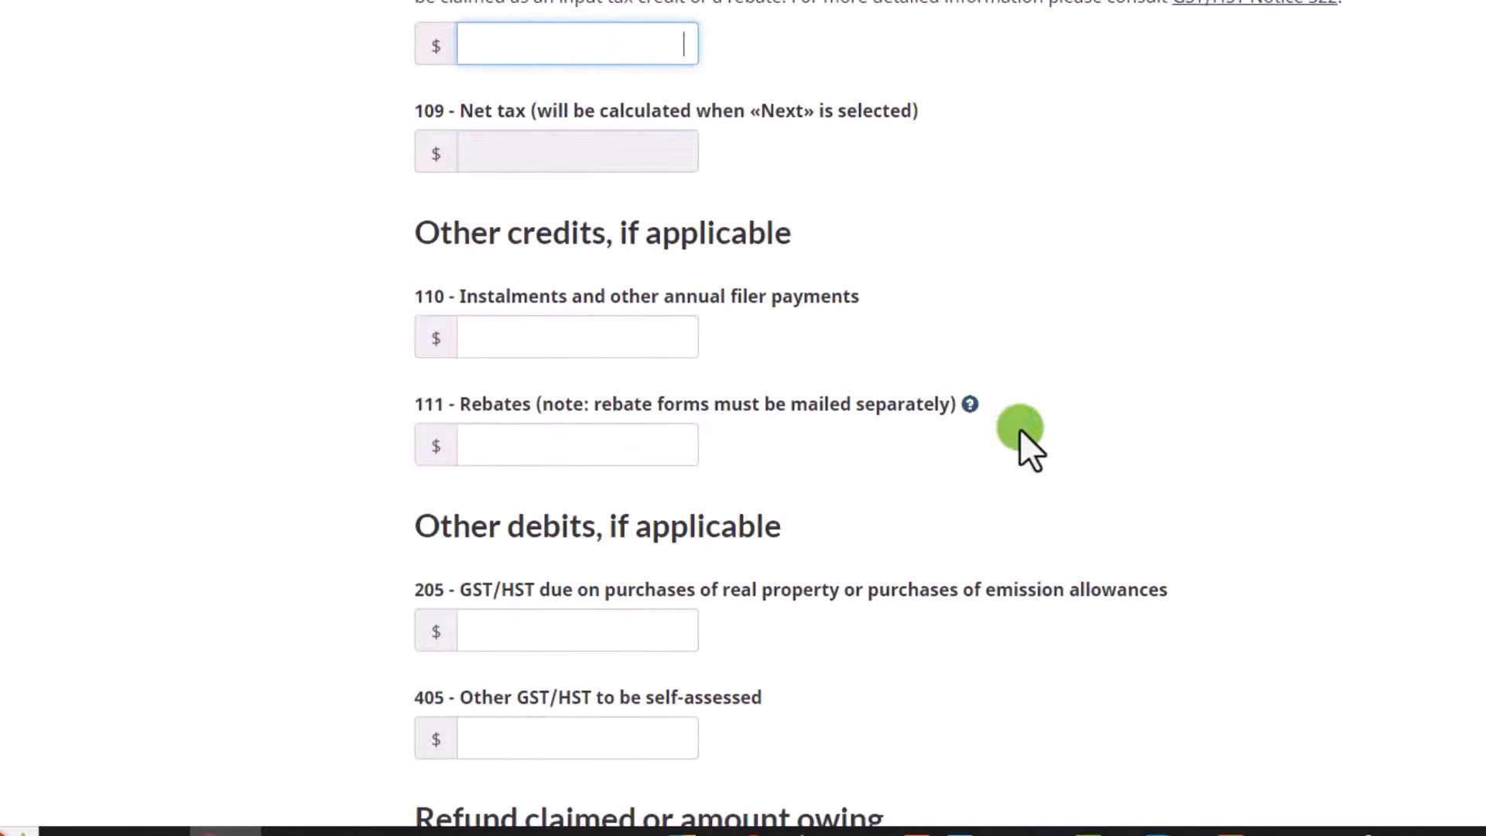
{"action": "left_click", "coordinate": [647, 337]}
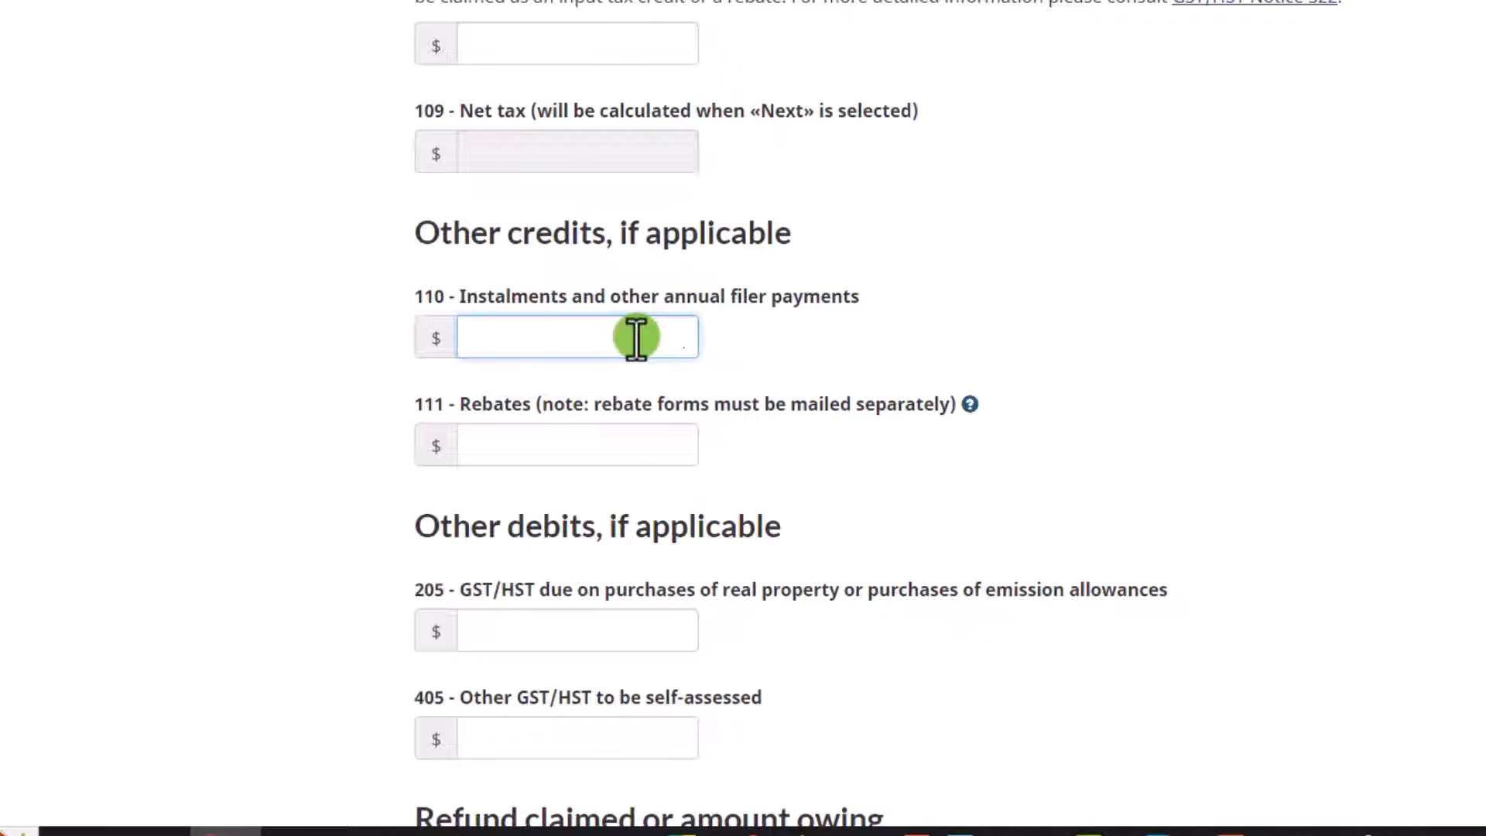
{"action": "scroll", "coordinate": [1006, 407], "scroll_direction": "down", "scroll_amount": 3}
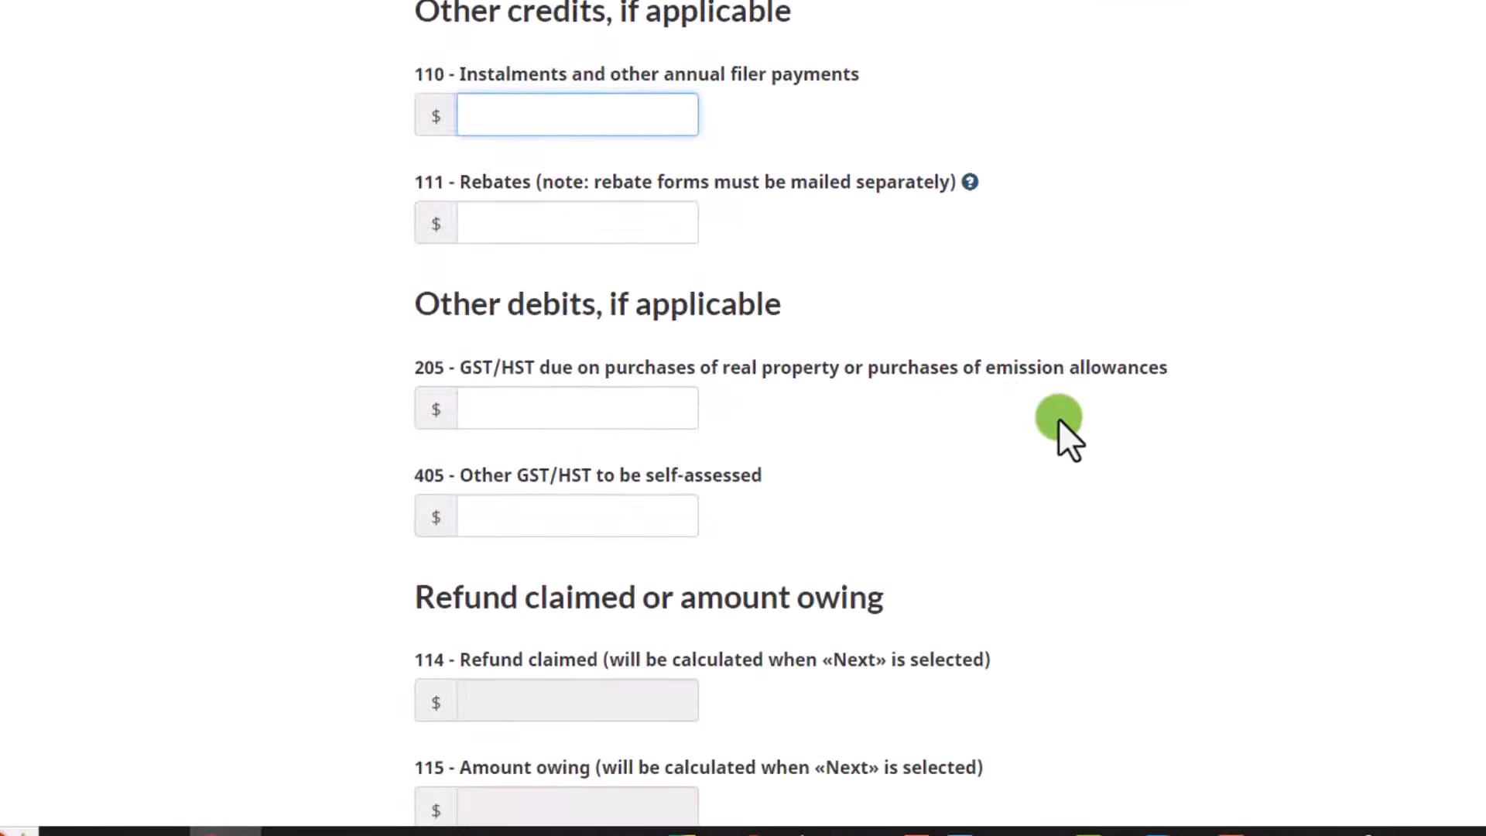
{"action": "scroll", "coordinate": [1058, 418], "scroll_direction": "down", "scroll_amount": 2}
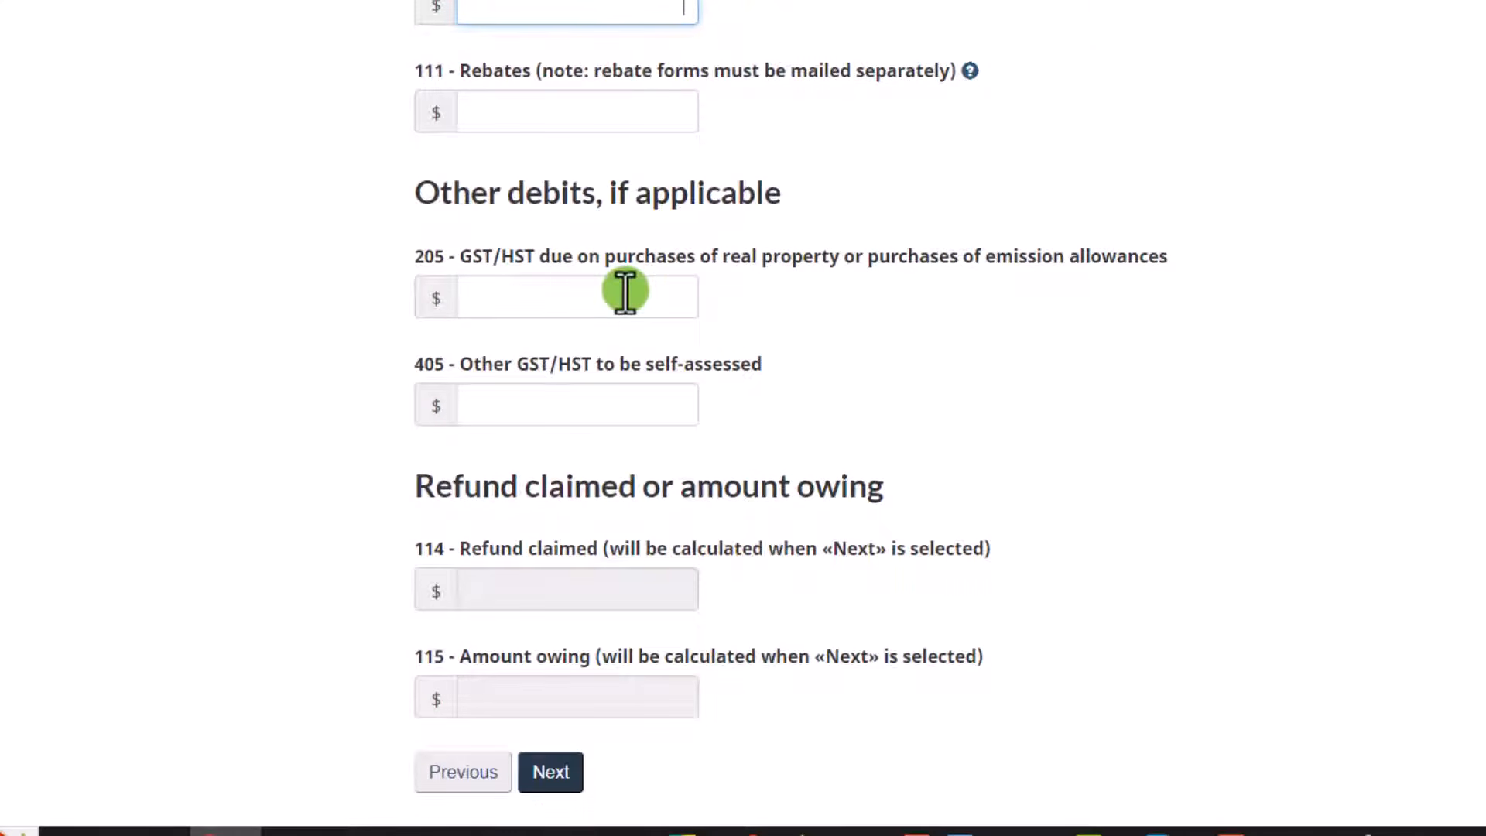
{"action": "left_click", "coordinate": [625, 291]}
{"action": "left_click", "coordinate": [601, 402]}
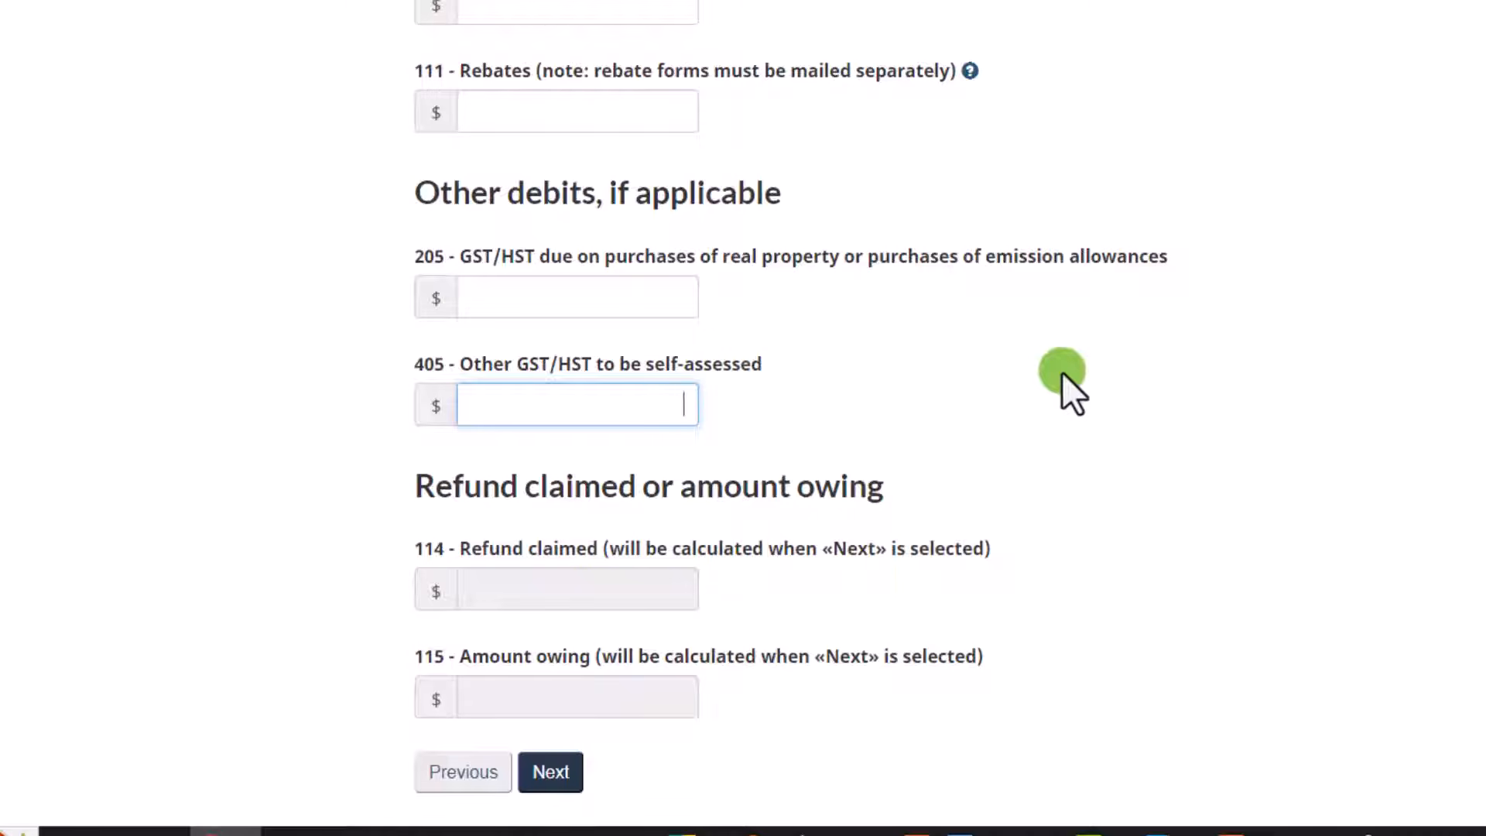
{"action": "scroll", "coordinate": [1062, 372], "scroll_direction": "down", "scroll_amount": 2}
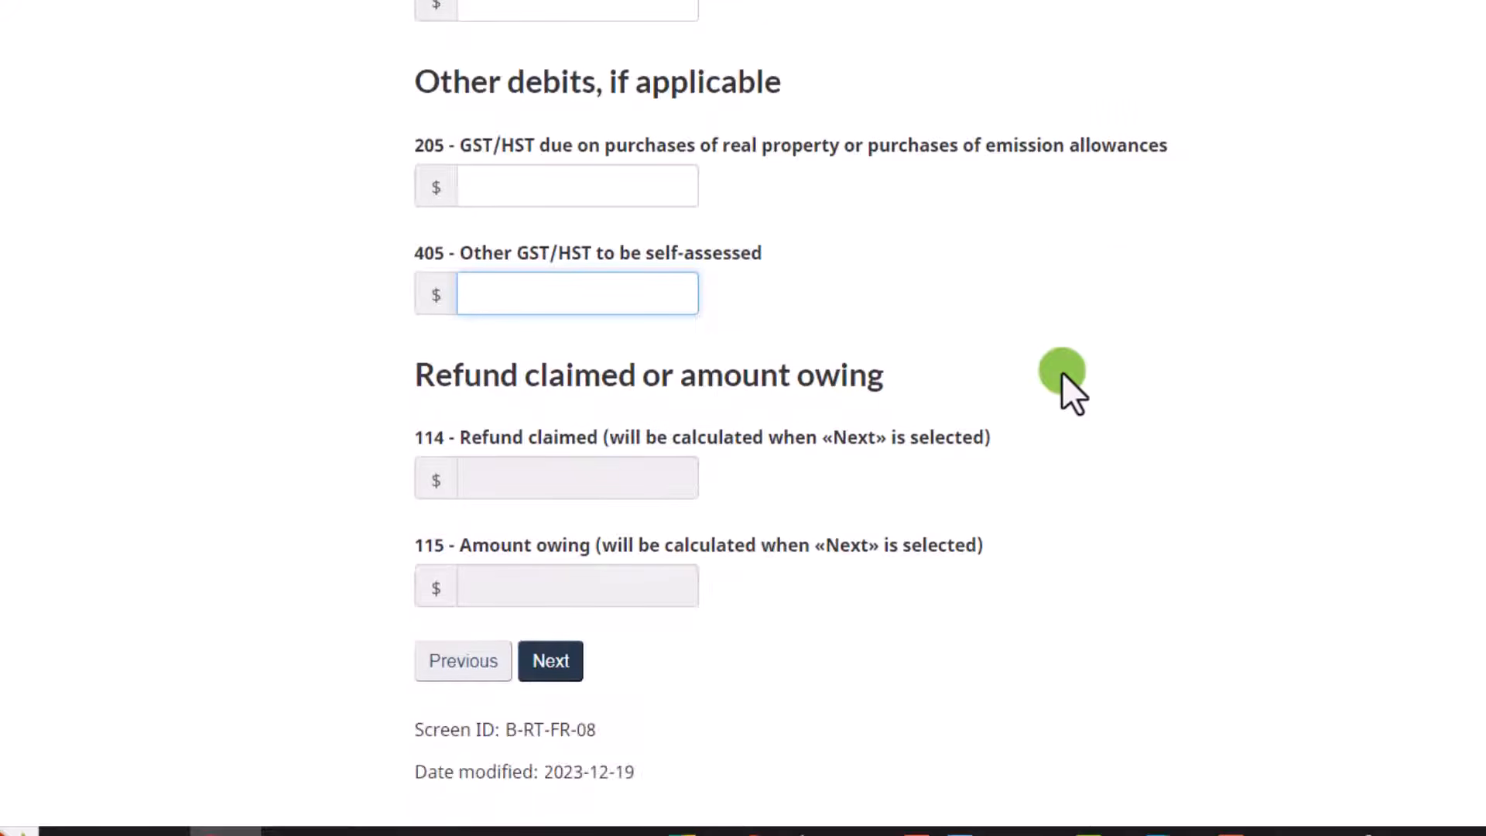
{"action": "left_click", "coordinate": [668, 477]}
{"action": "left_click", "coordinate": [663, 590]}
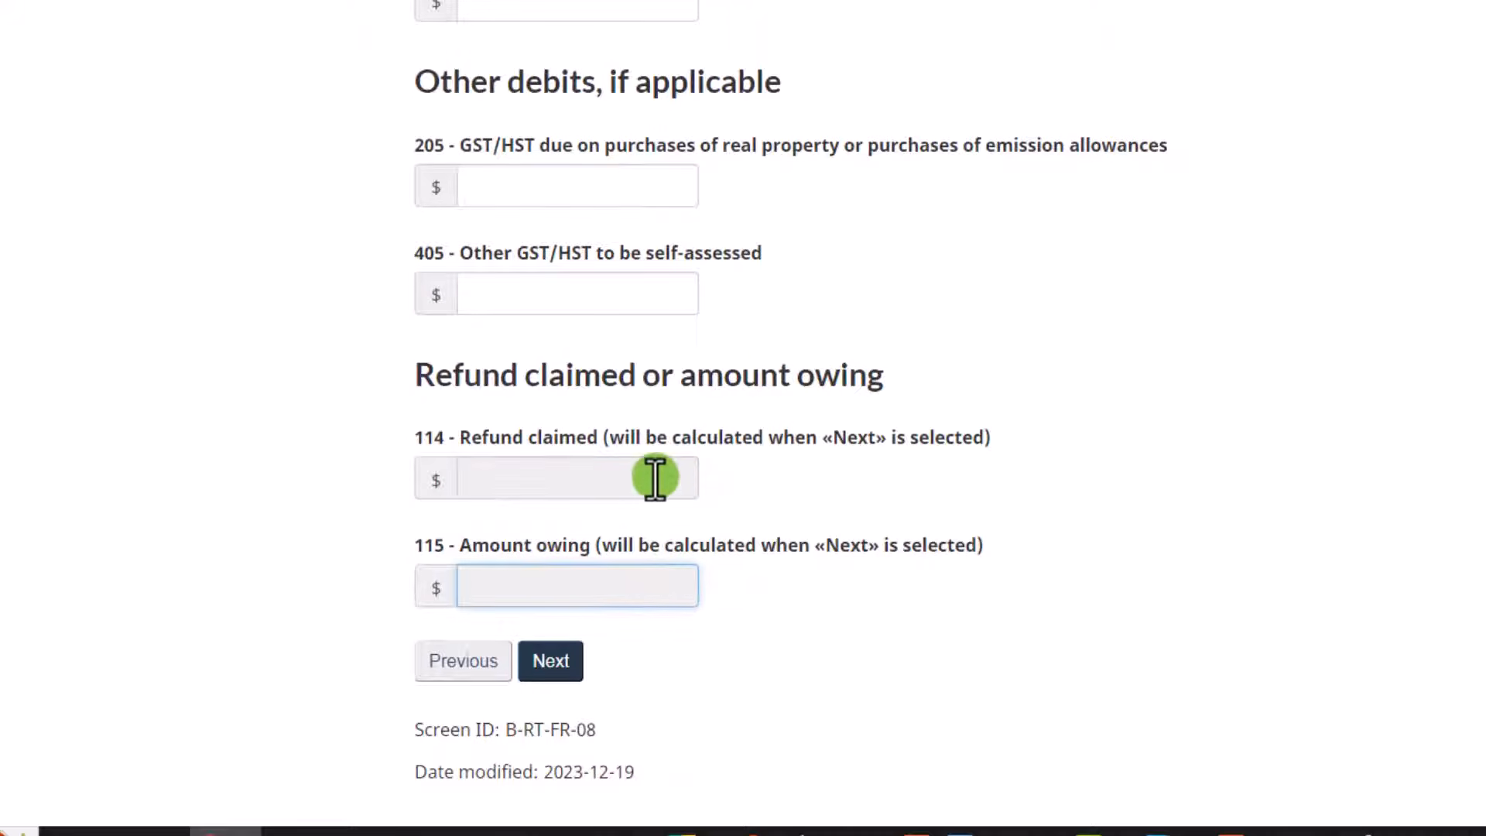
{"action": "left_click", "coordinate": [654, 478]}
{"action": "scroll", "coordinate": [967, 503], "scroll_direction": "up", "scroll_amount": 3}
{"action": "scroll", "coordinate": [976, 505], "scroll_direction": "up", "scroll_amount": 15}
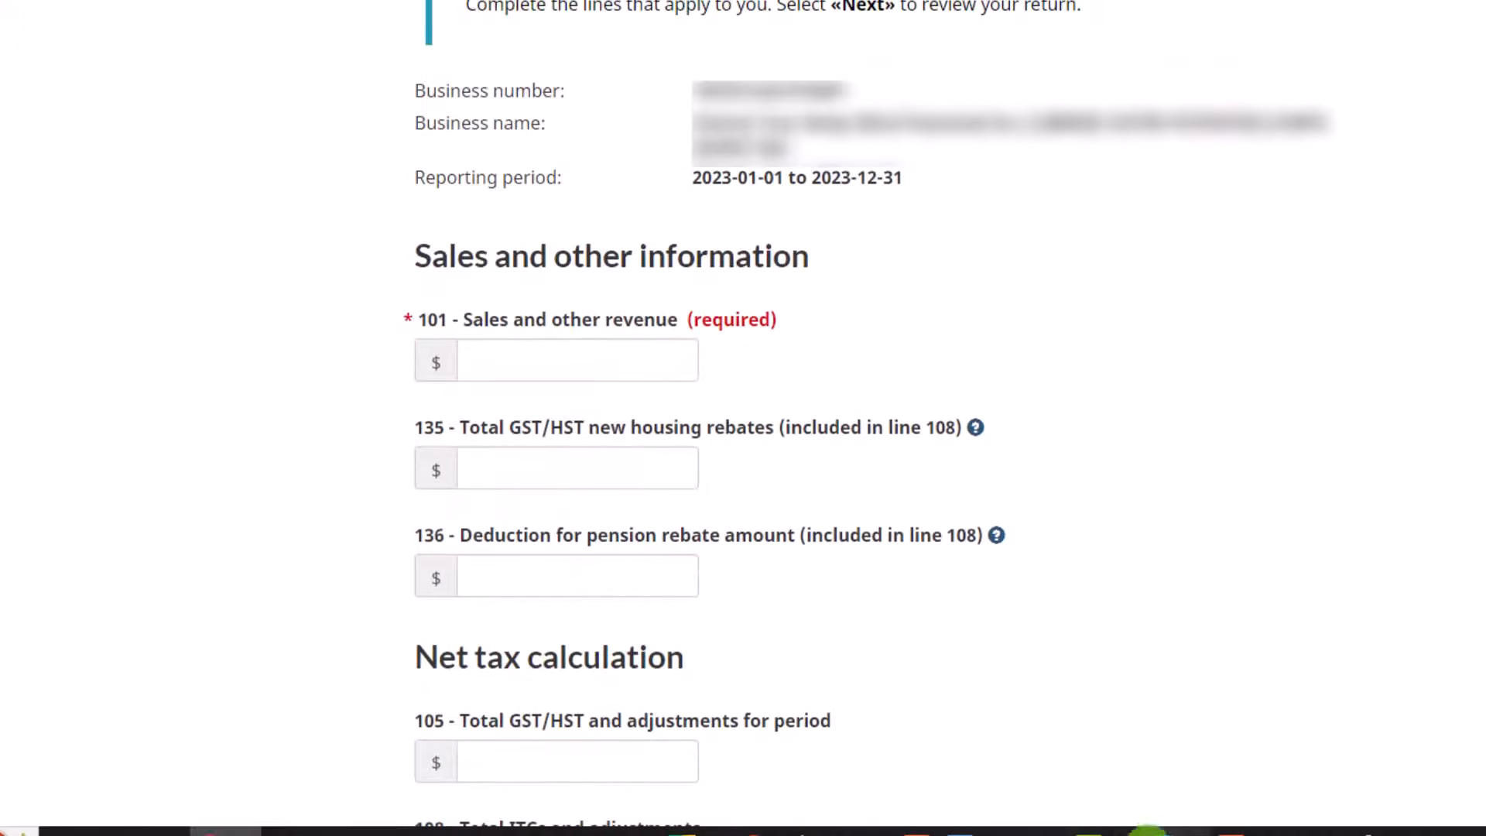
Step: Look up sales and other revenue in UYP GSTHST Dec31.2023.pdf in Foxit PhantomPDF and enter 1439.1 on line 101 of the CRA return
{"action": "mouse_move", "coordinate": [1170, 831]}
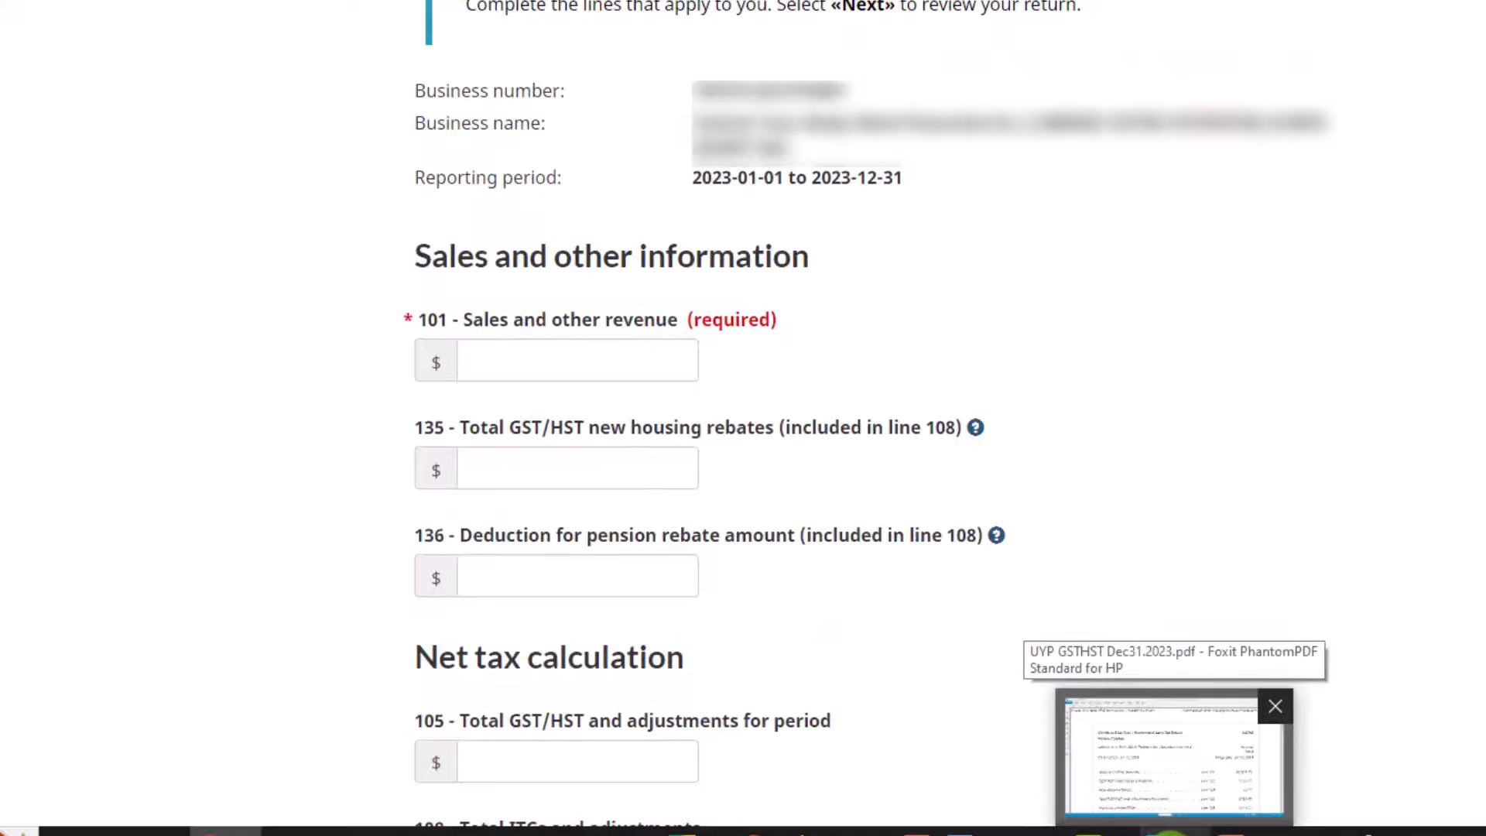
{"action": "left_click", "coordinate": [1164, 755]}
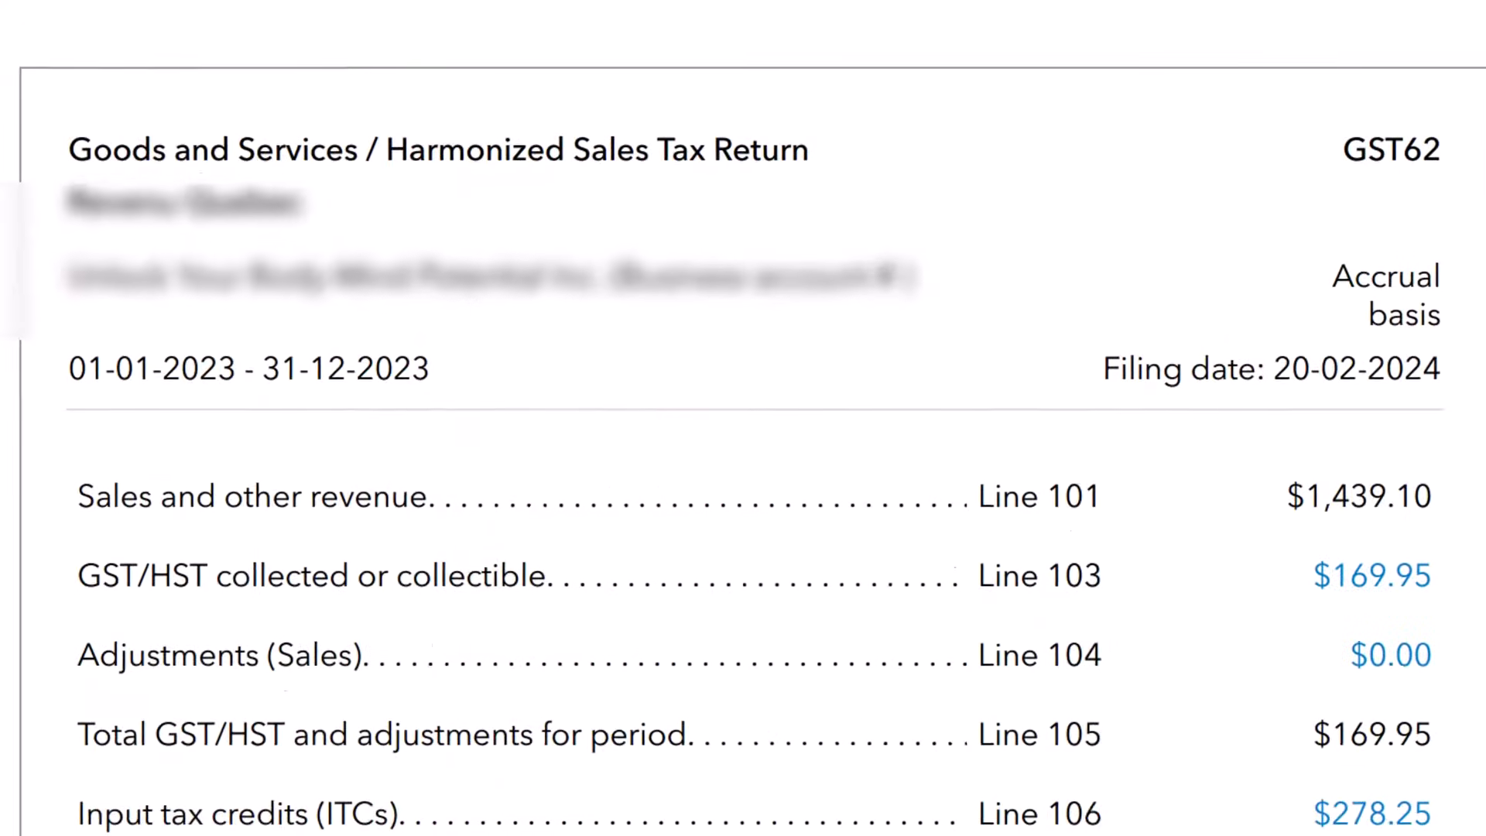
{"action": "scroll", "coordinate": [919, 548], "scroll_direction": "down", "scroll_amount": 1}
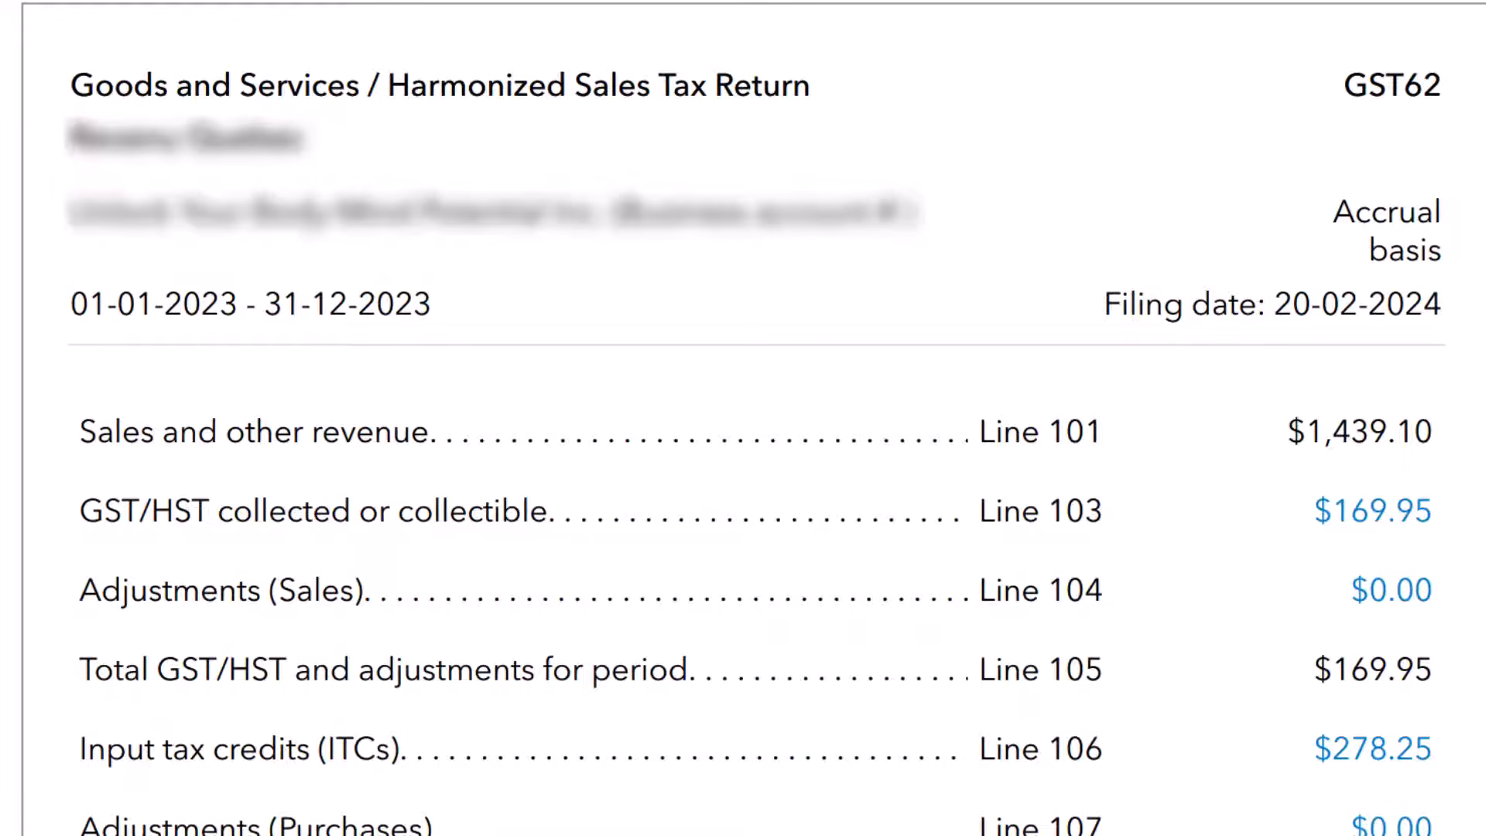
{"action": "mouse_move", "coordinate": [1142, 833]}
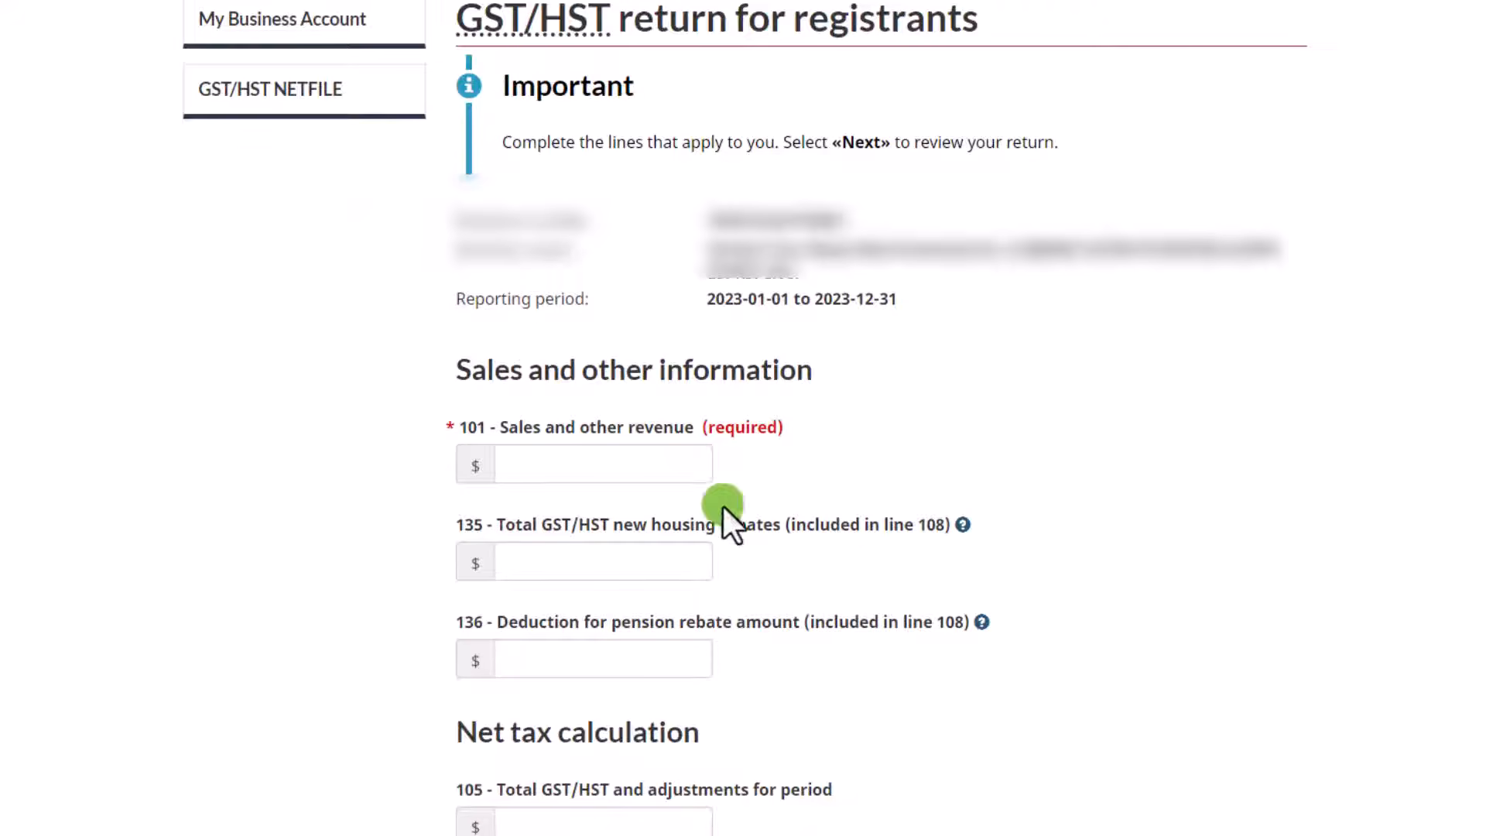
{"action": "left_click", "coordinate": [680, 463]}
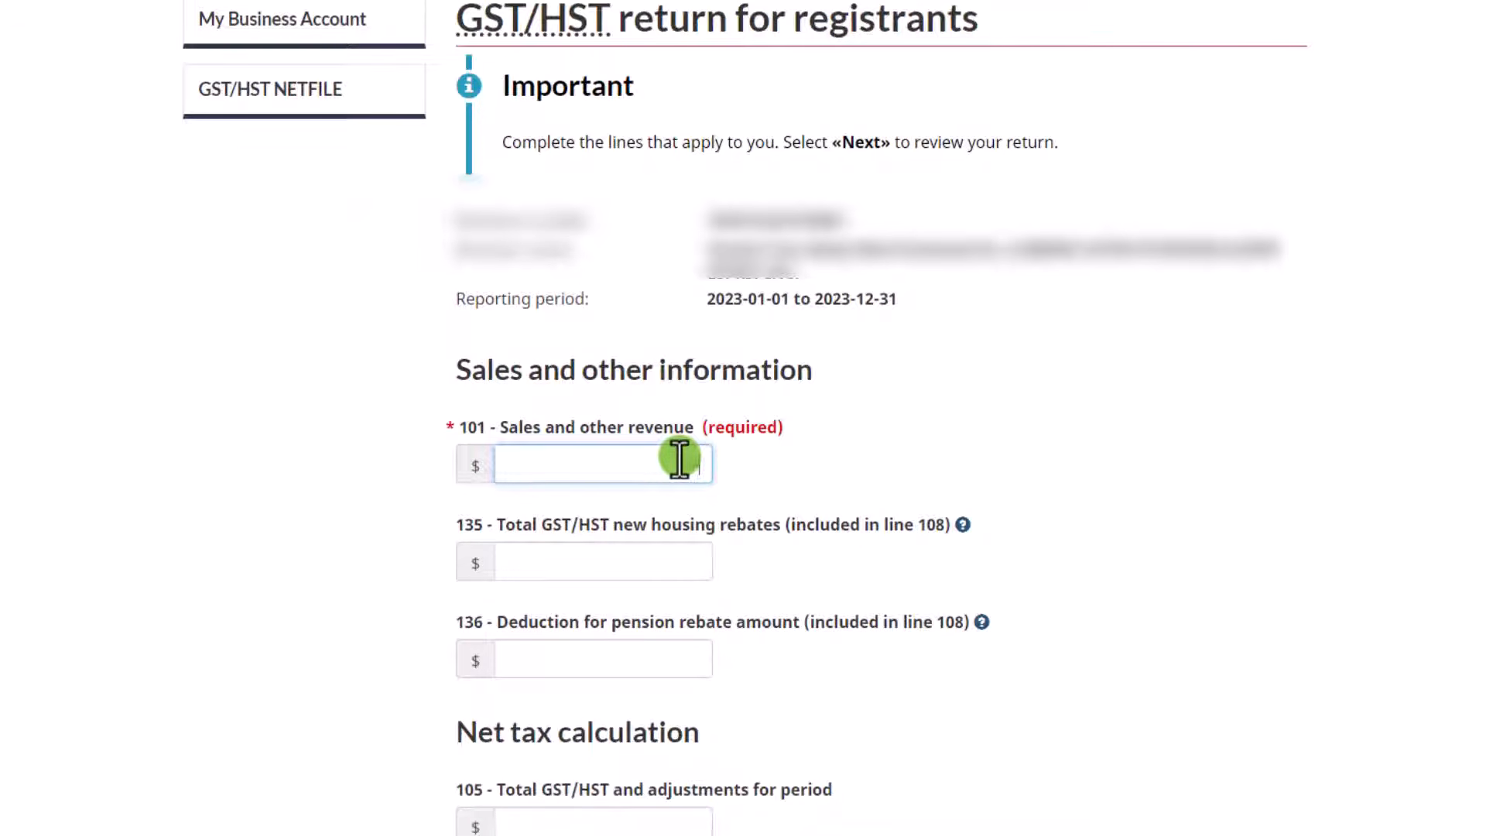
{"action": "type", "text": "1439.1"}
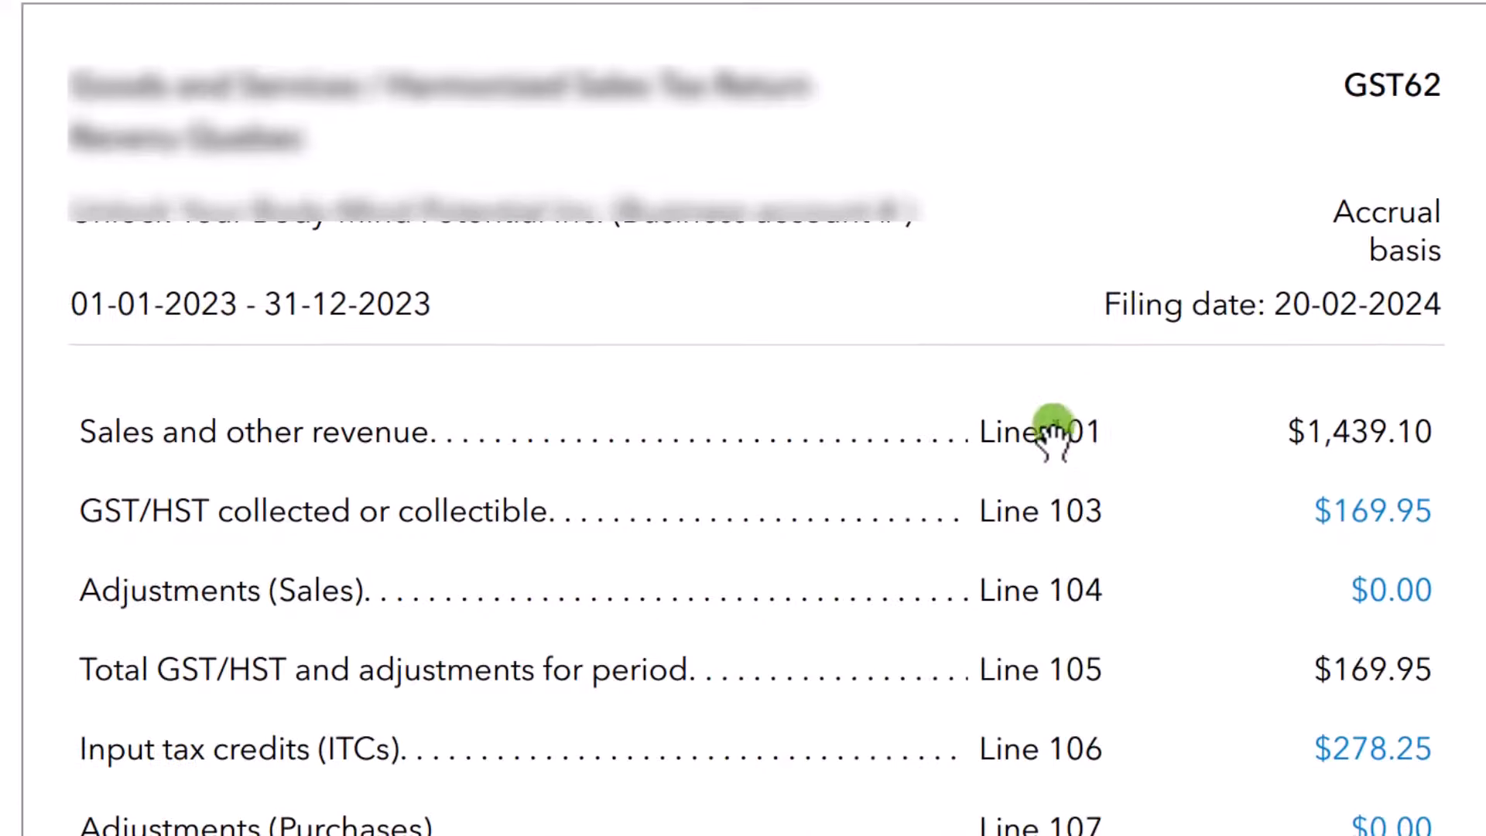
{"action": "left_click_drag", "start_coordinate": [1057, 427], "coordinate": [1099, 427]}
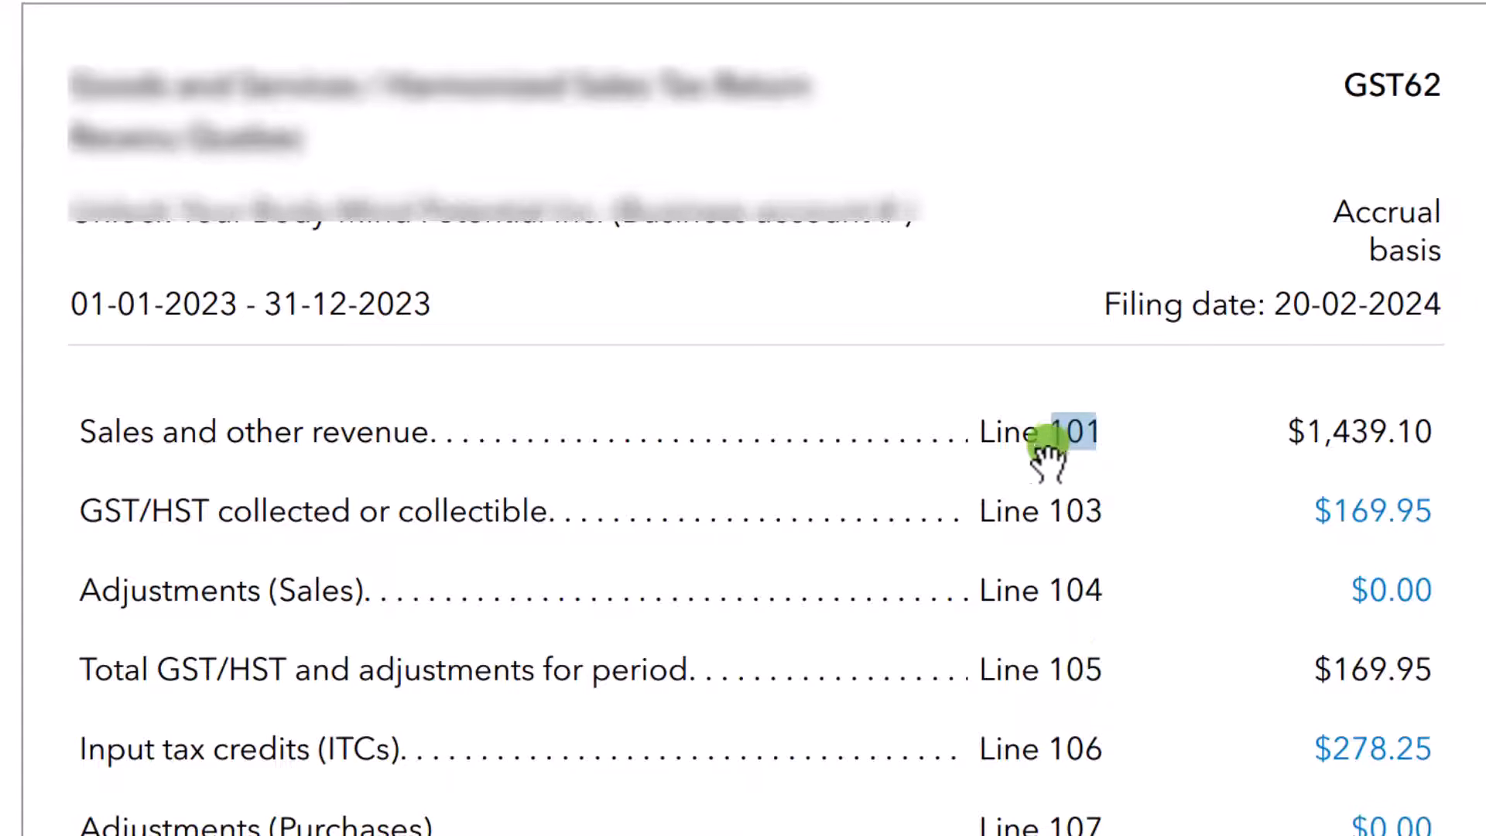
{"action": "scroll", "coordinate": [1188, 565], "scroll_direction": "down", "scroll_amount": 1}
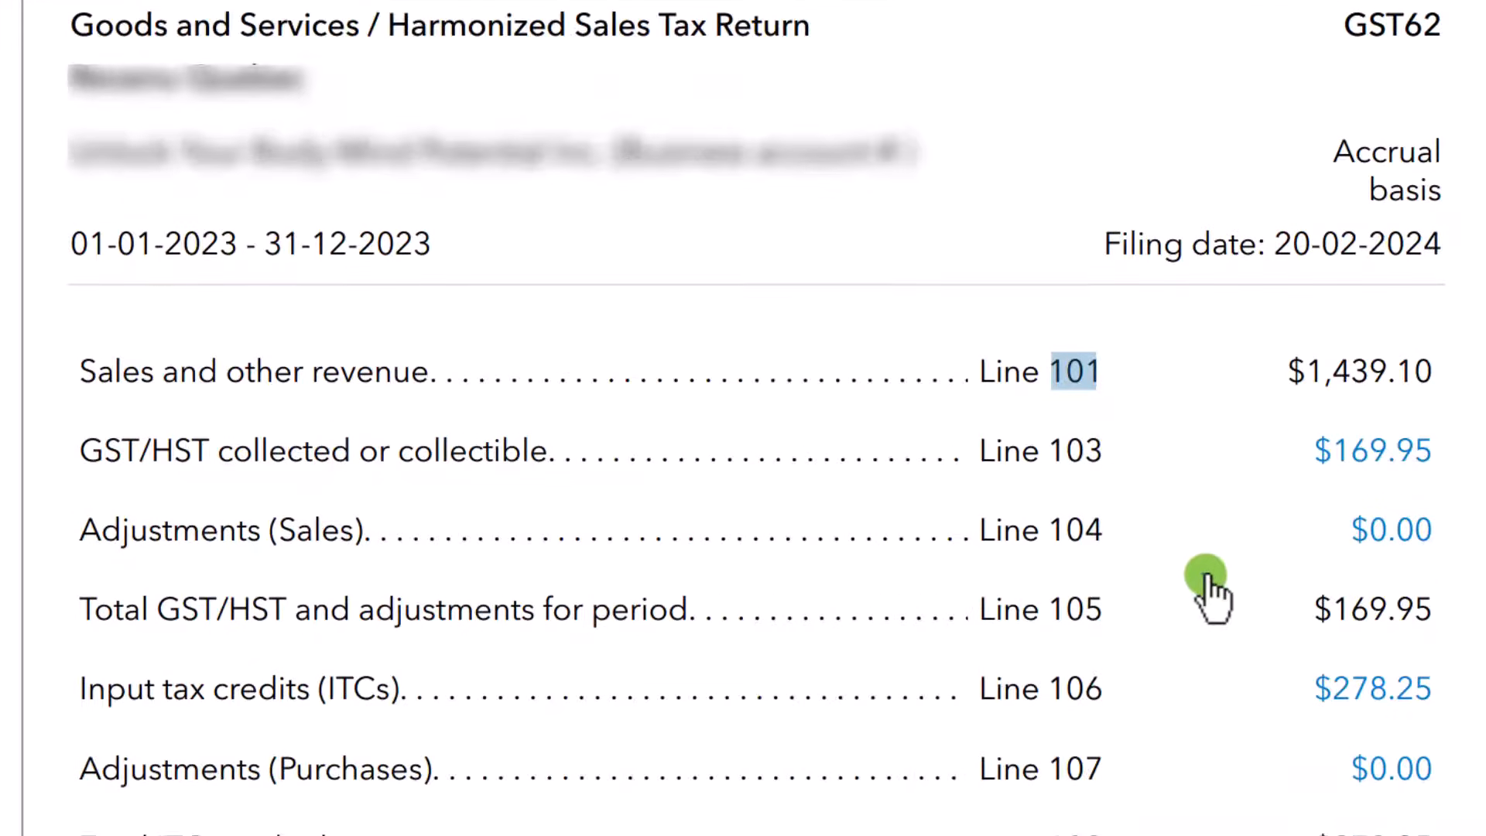
{"action": "left_click", "coordinate": [1142, 832]}
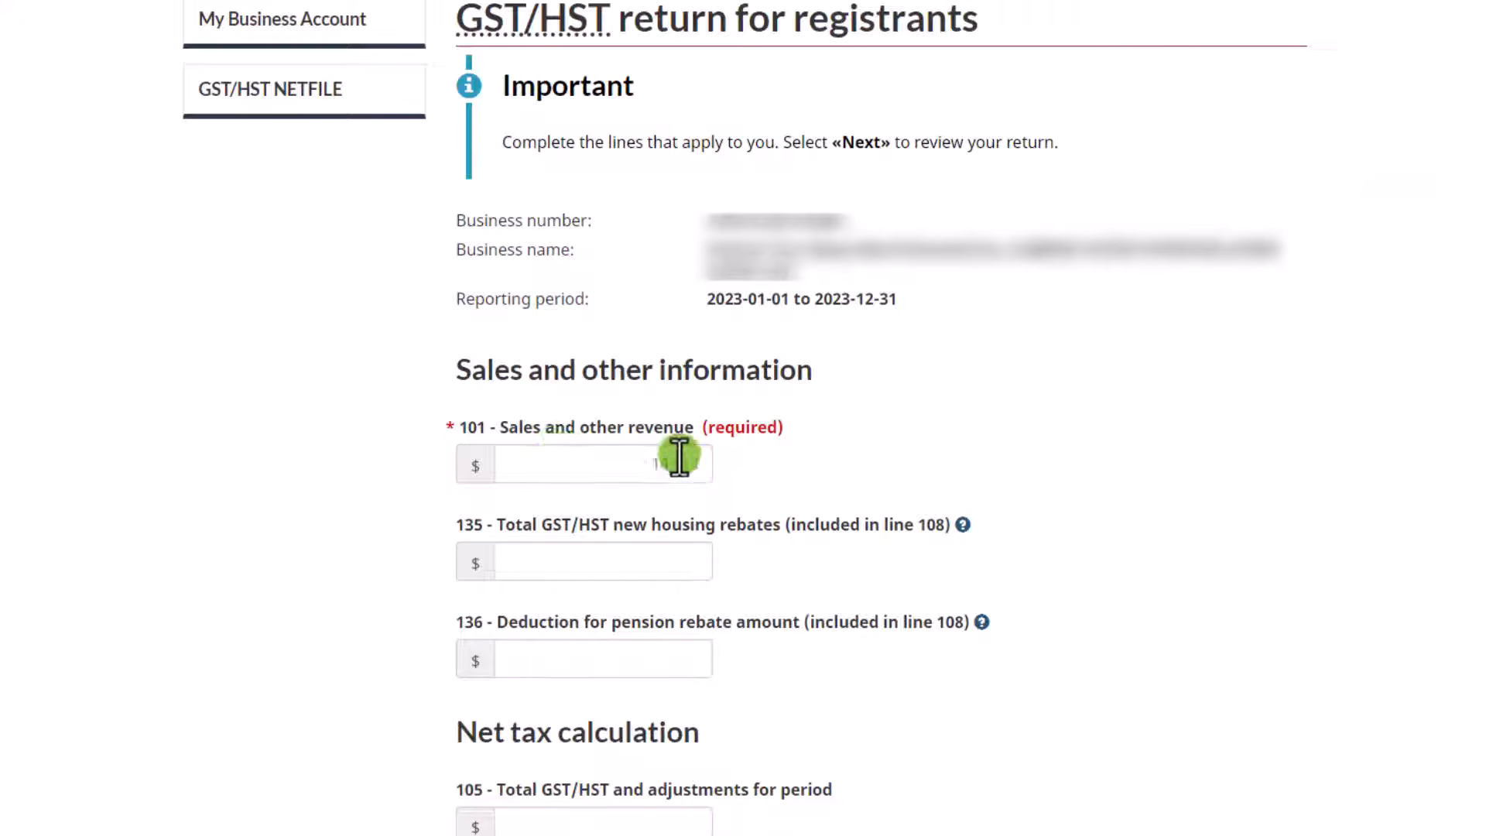
Step: Leave lines 135 and 136 blank and enter the PDF report's total GST/HST and adjustments, 169.95, on line 105
{"action": "scroll", "coordinate": [681, 548], "scroll_direction": "down", "scroll_amount": 5}
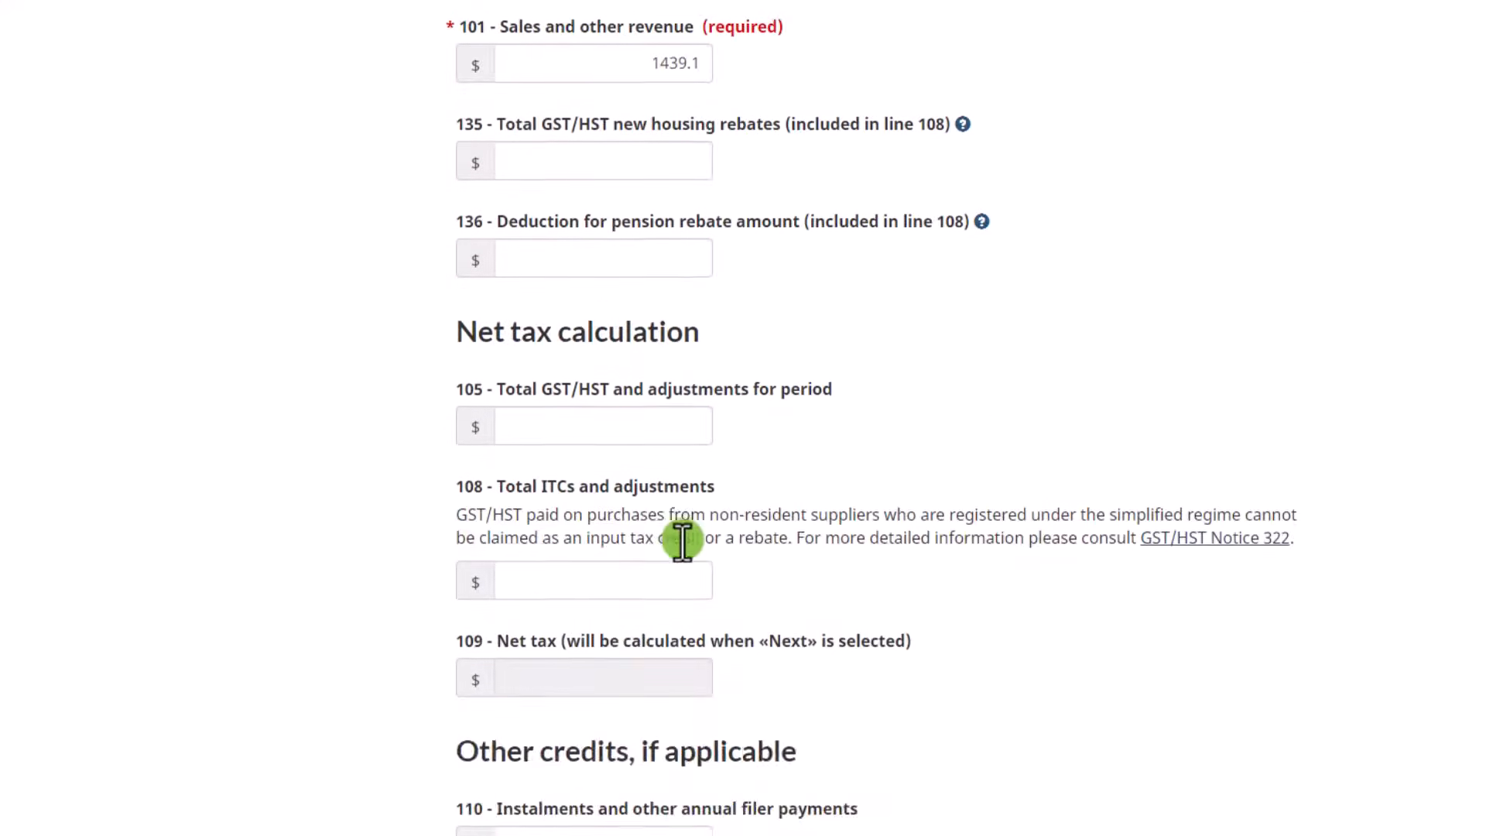
{"action": "left_click", "coordinate": [650, 160]}
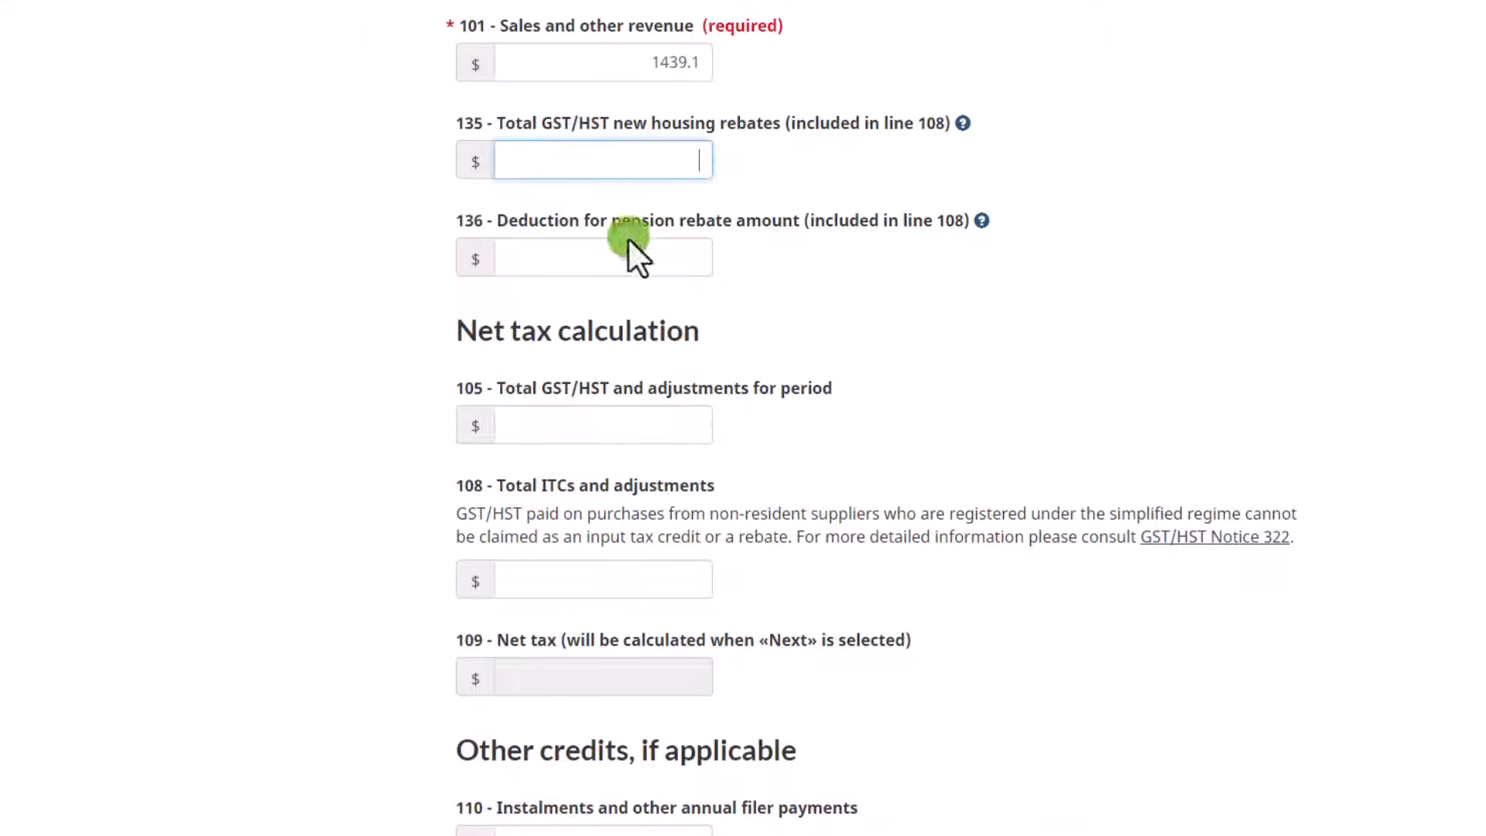
{"action": "left_click", "coordinate": [633, 254]}
{"action": "left_click", "coordinate": [630, 422]}
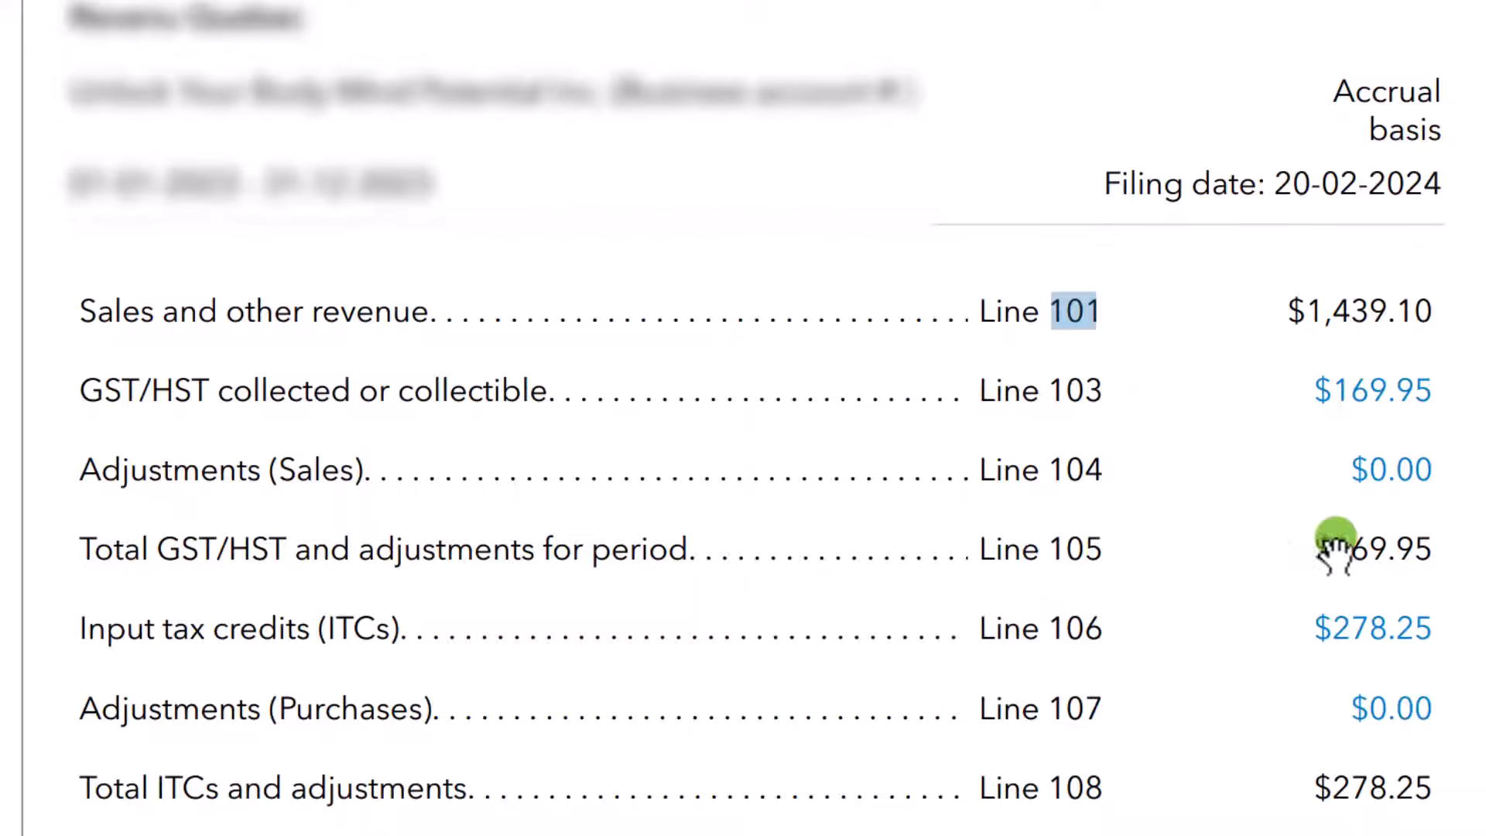
{"action": "left_click_drag", "start_coordinate": [1333, 551], "coordinate": [1453, 537]}
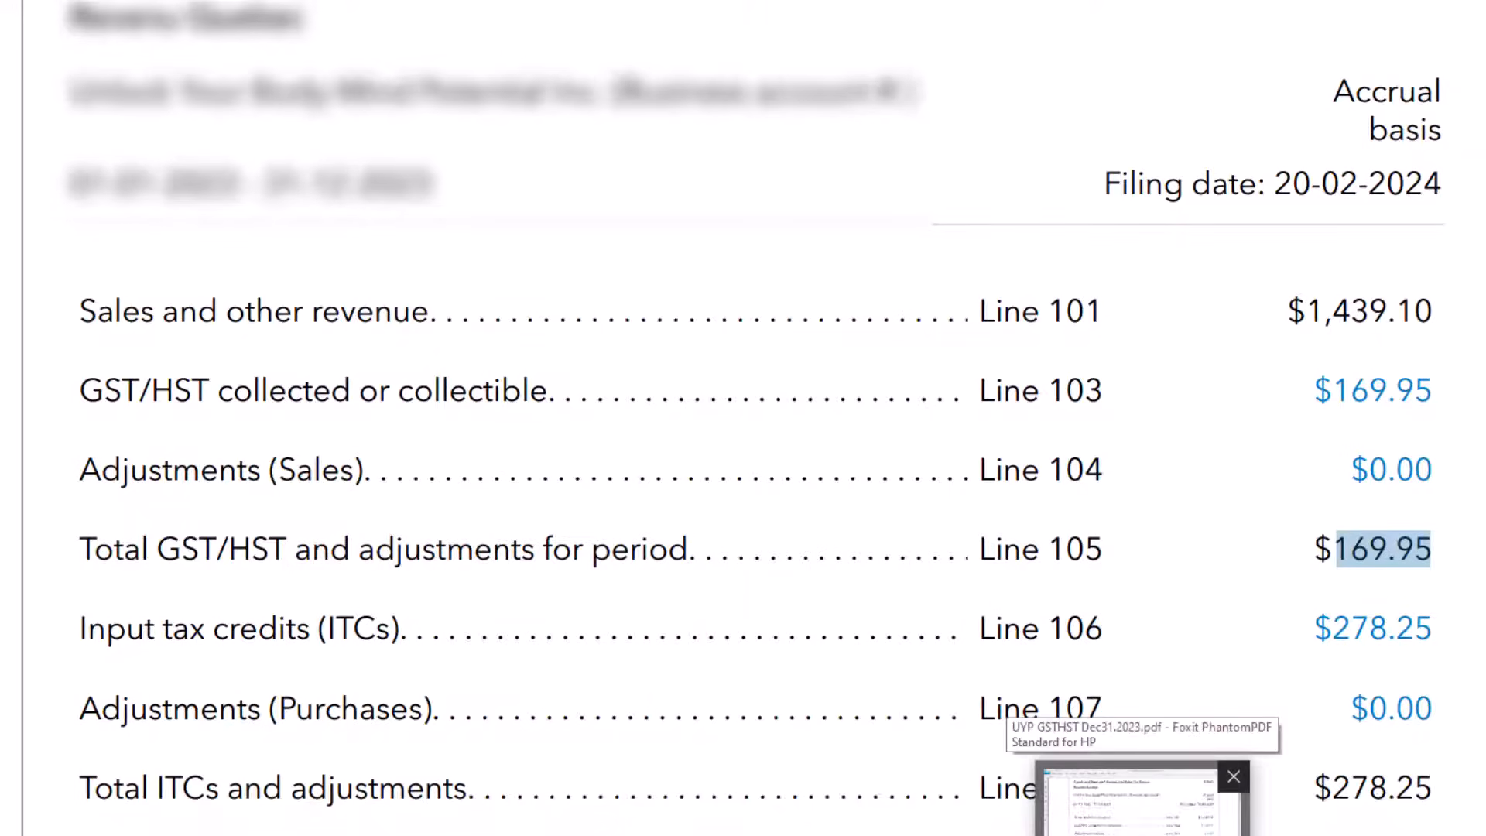
{"action": "left_click", "coordinate": [1141, 834]}
{"action": "type", "text": "169.95"}
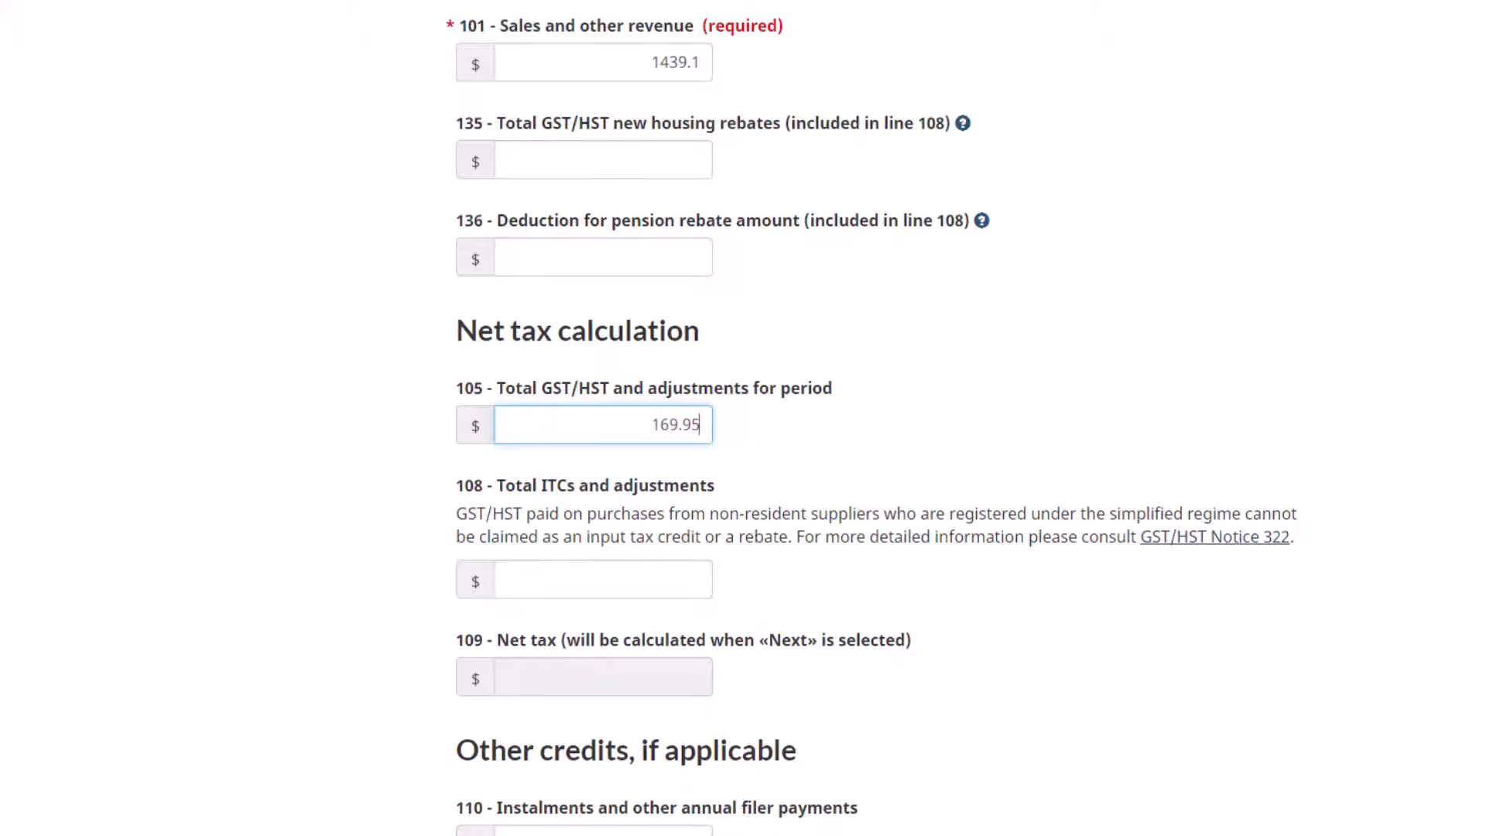
Step: Enter the PDF report's total ITCs and adjustments, 278.25, on line 108 of the return
{"action": "left_click", "coordinate": [623, 586]}
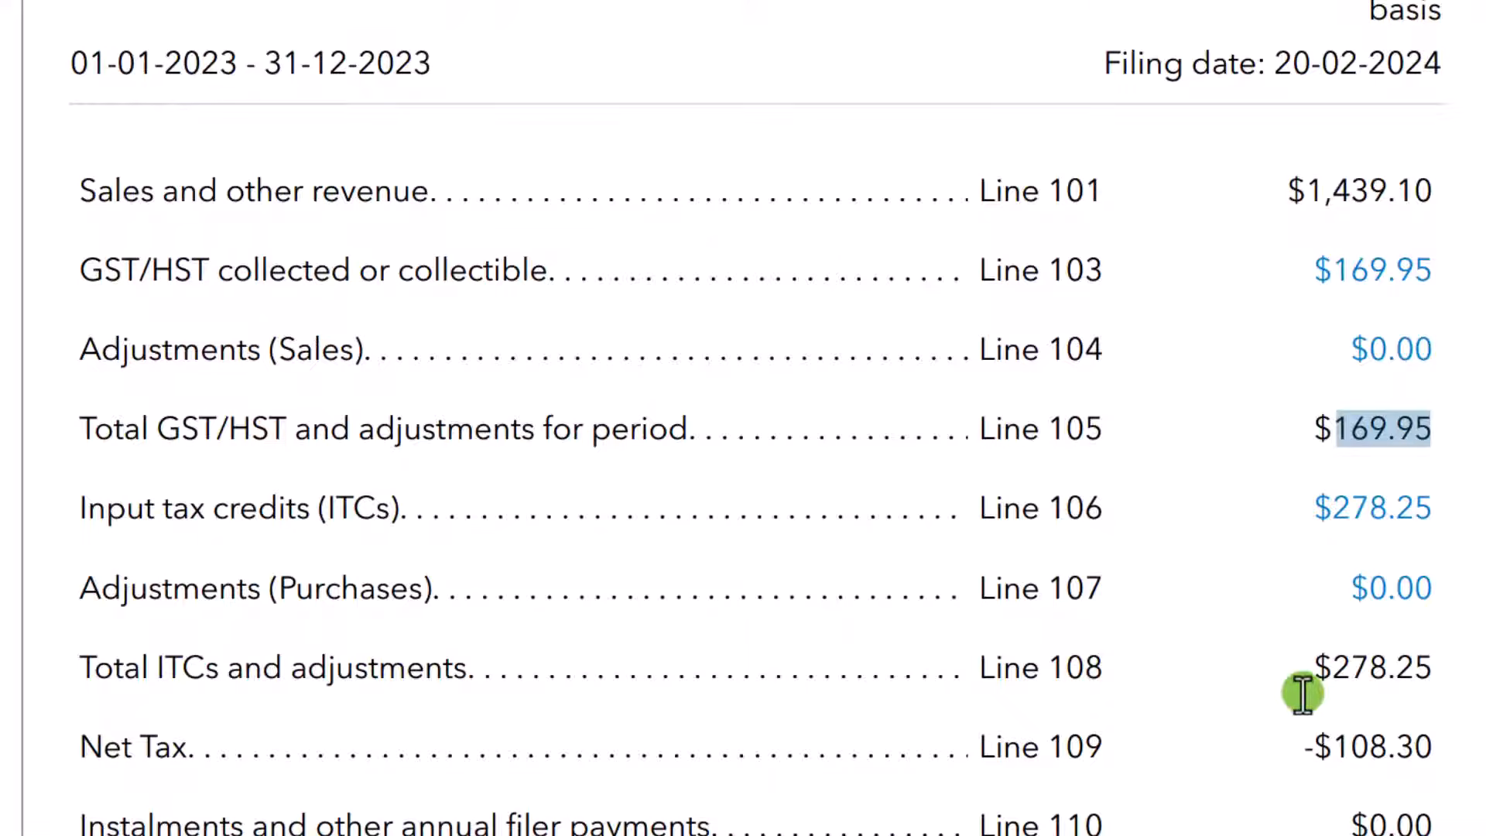
{"action": "left_click_drag", "start_coordinate": [1333, 666], "coordinate": [1434, 661]}
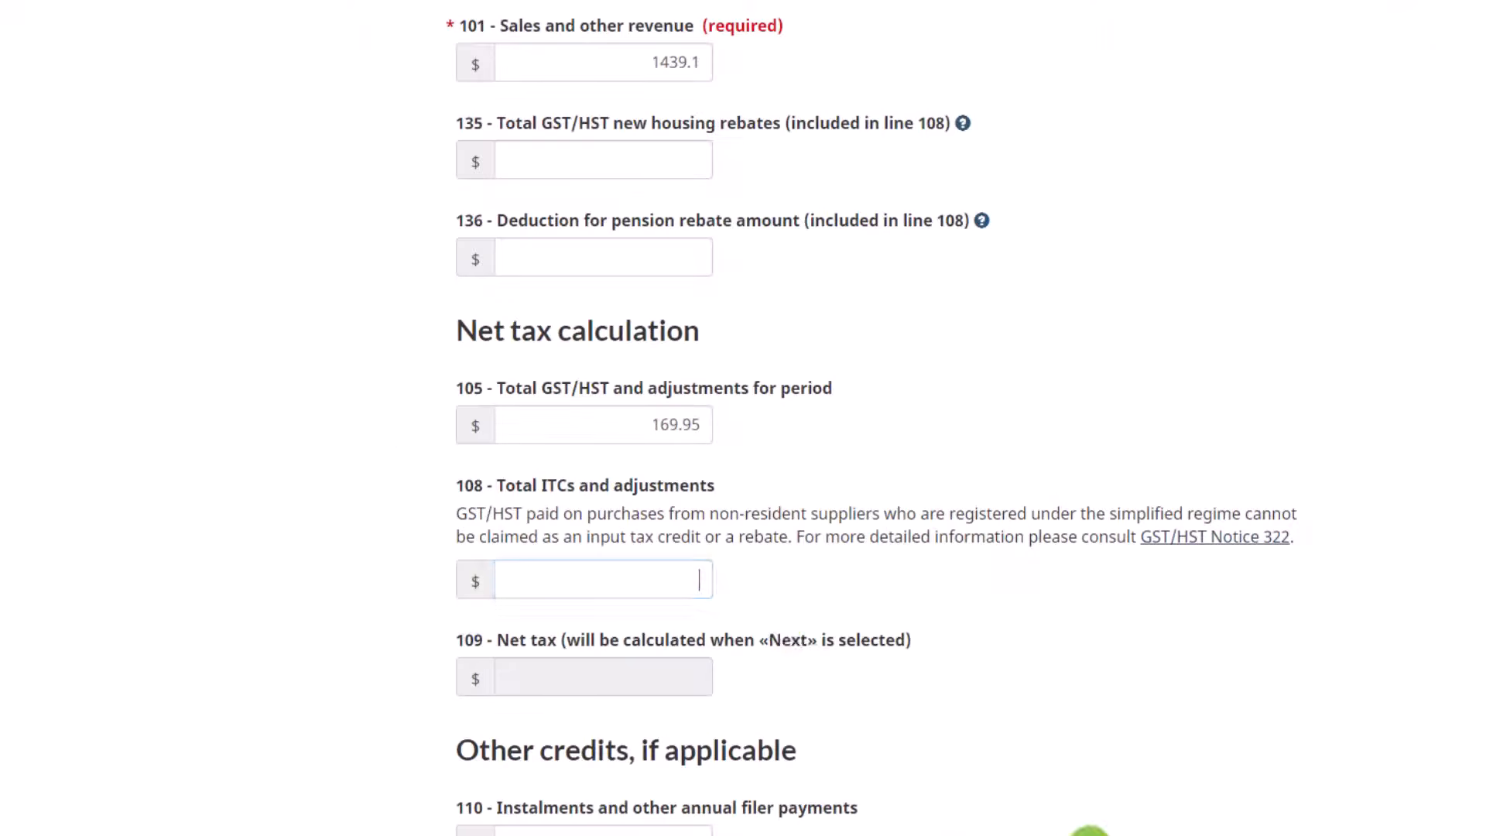
{"action": "left_click", "coordinate": [681, 589]}
{"action": "type", "text": "278.25"}
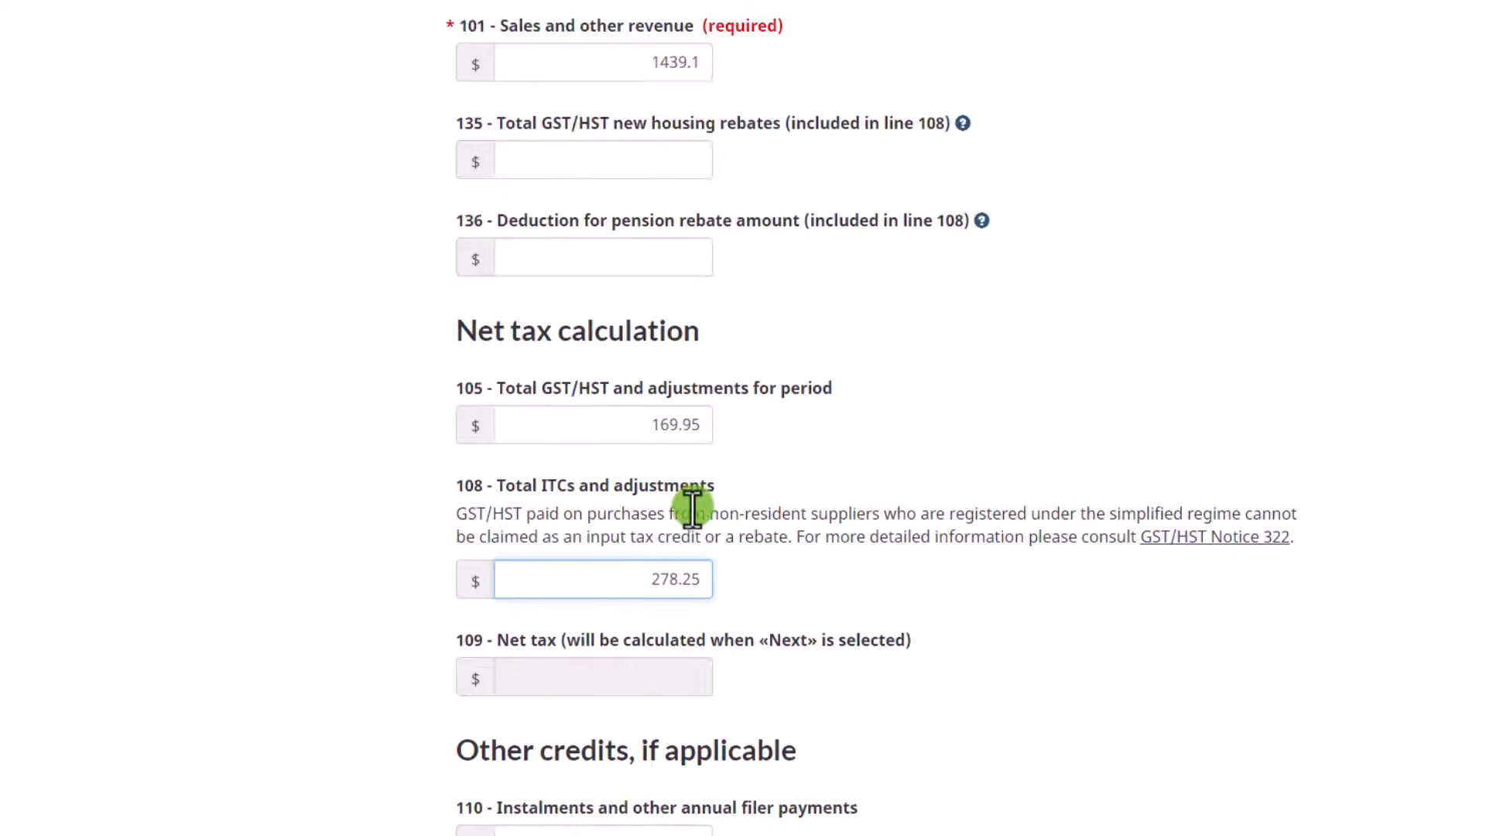
Step: Leave the other credits (110, 111) and other debits (205, 405) blank and proceed to the return review
{"action": "scroll", "coordinate": [689, 527], "scroll_direction": "down", "scroll_amount": 3}
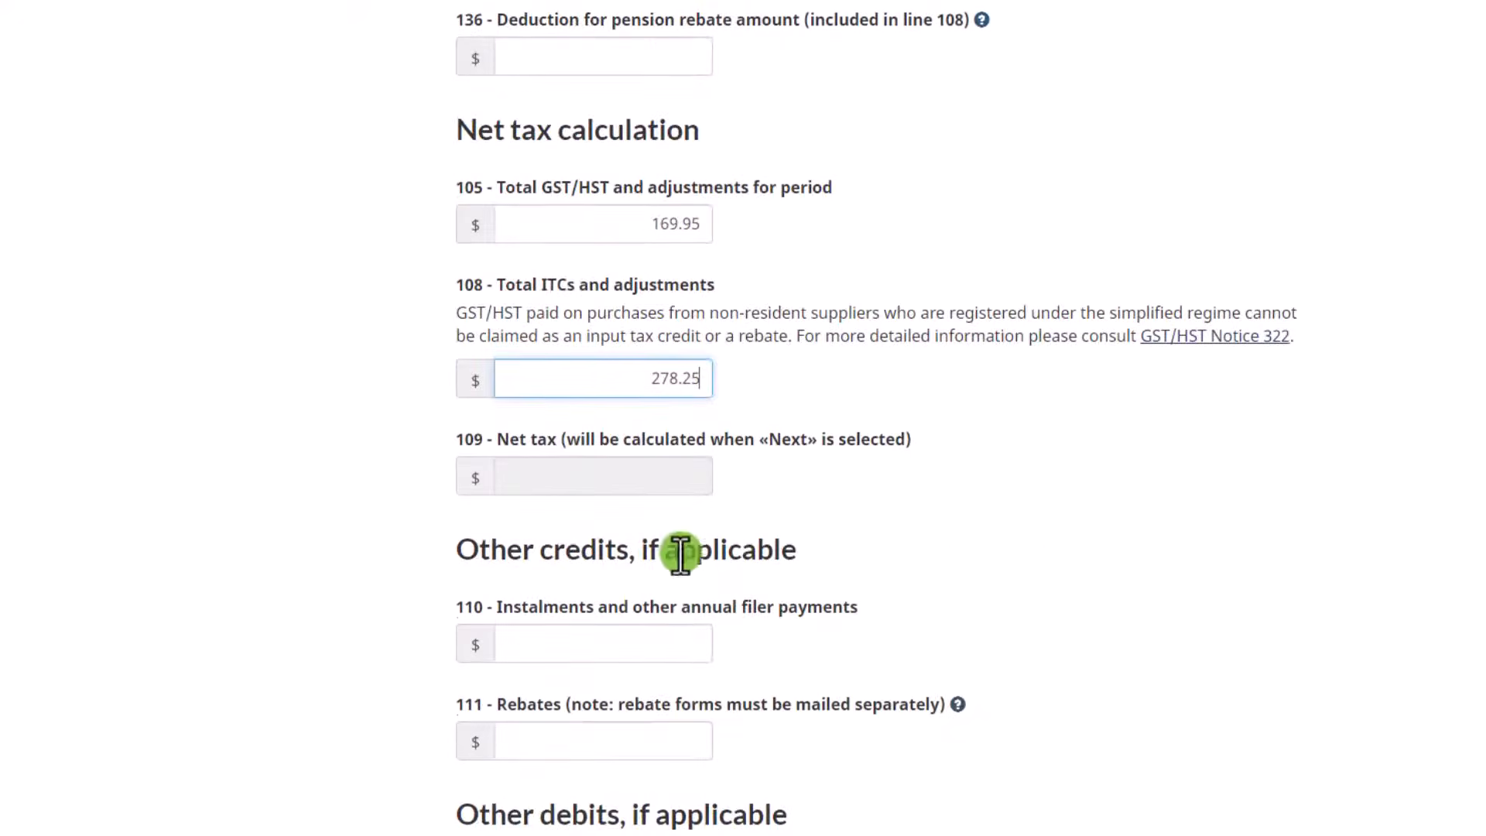
{"action": "left_click", "coordinate": [669, 645]}
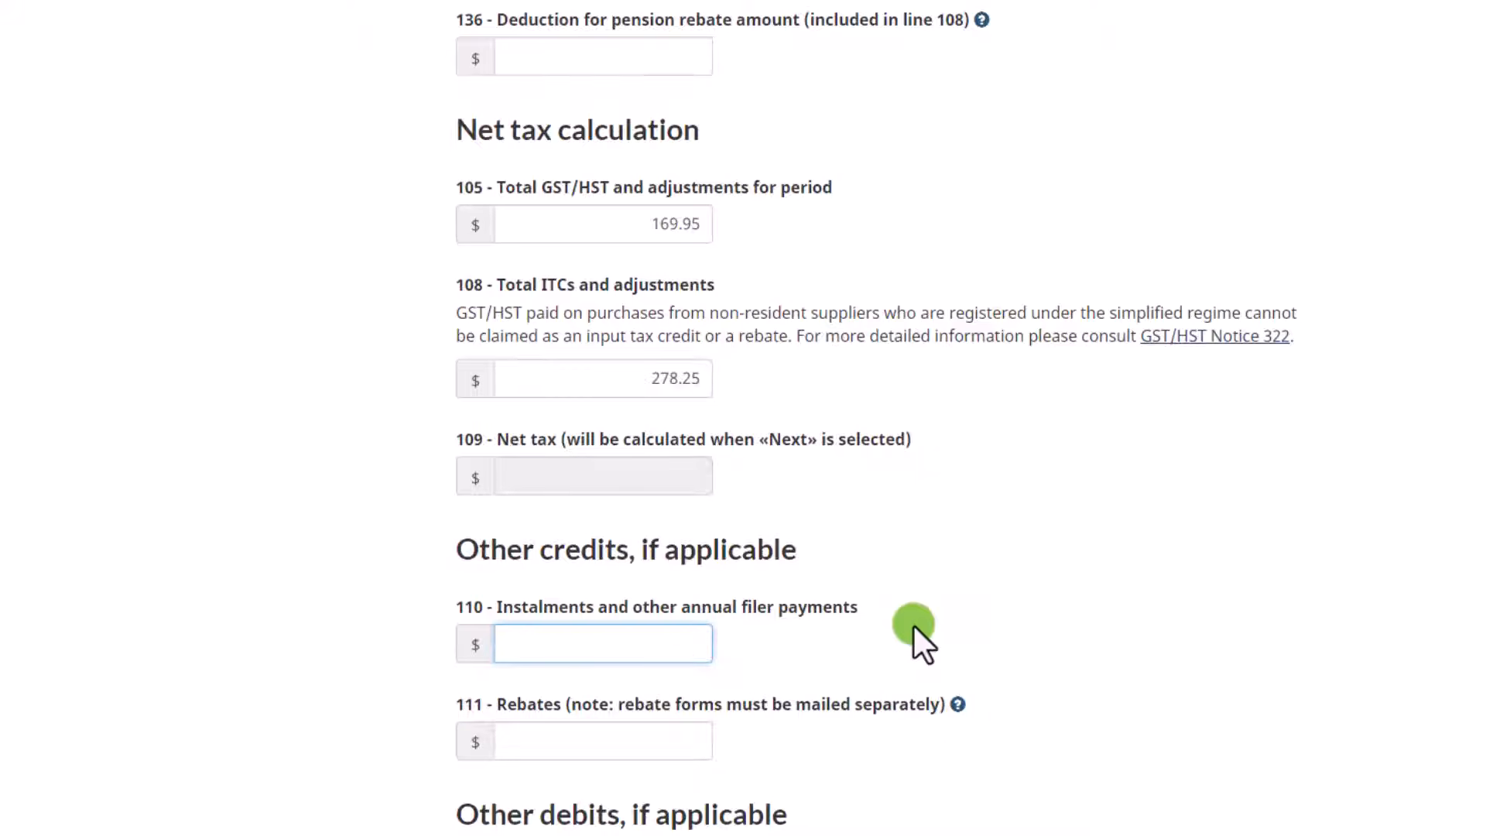
{"action": "scroll", "coordinate": [913, 624], "scroll_direction": "down", "scroll_amount": 3}
{"action": "scroll", "coordinate": [913, 624], "scroll_direction": "down", "scroll_amount": 2}
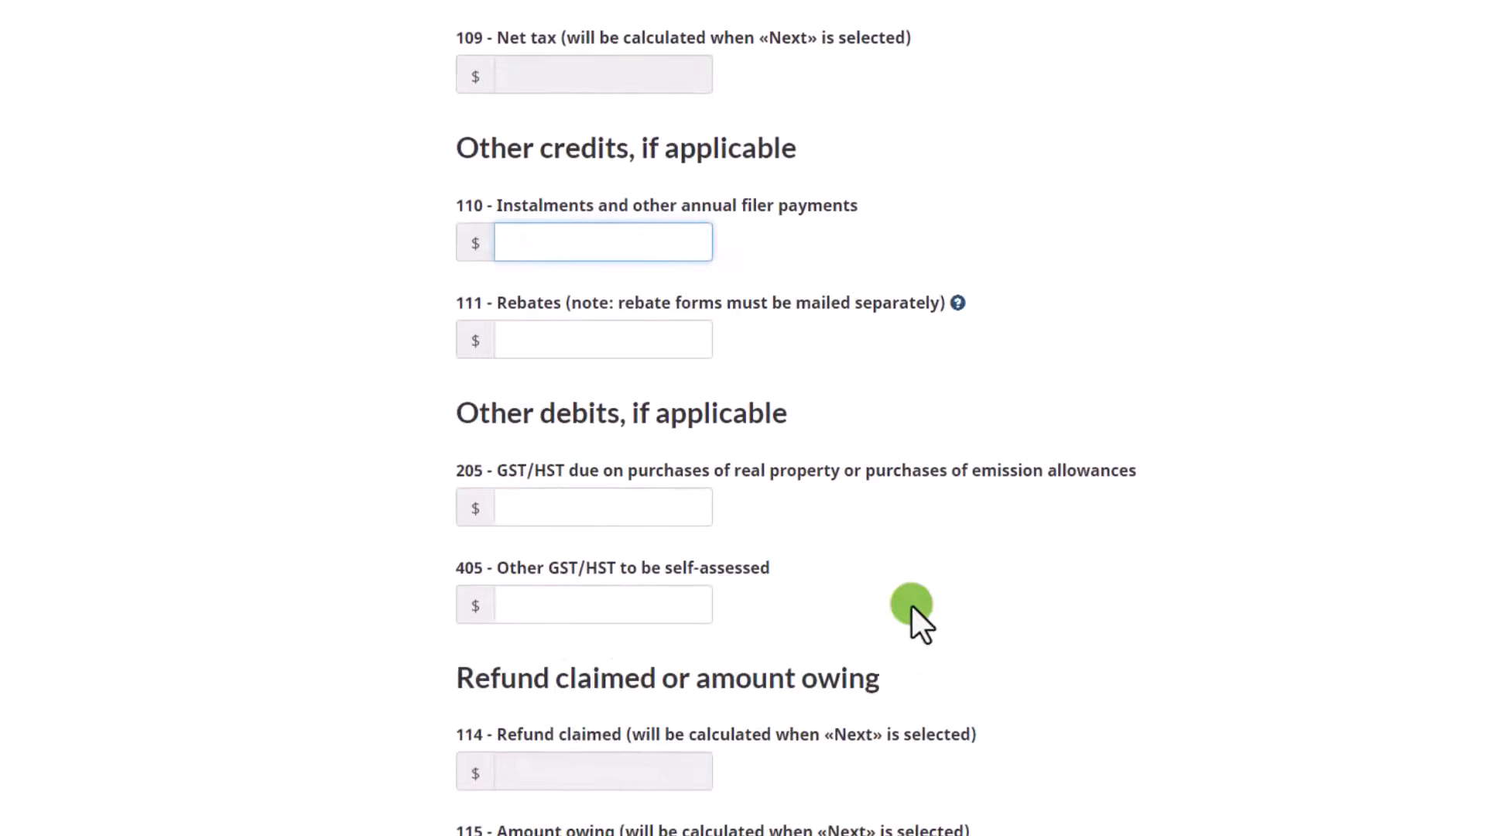
{"action": "left_click", "coordinate": [646, 606]}
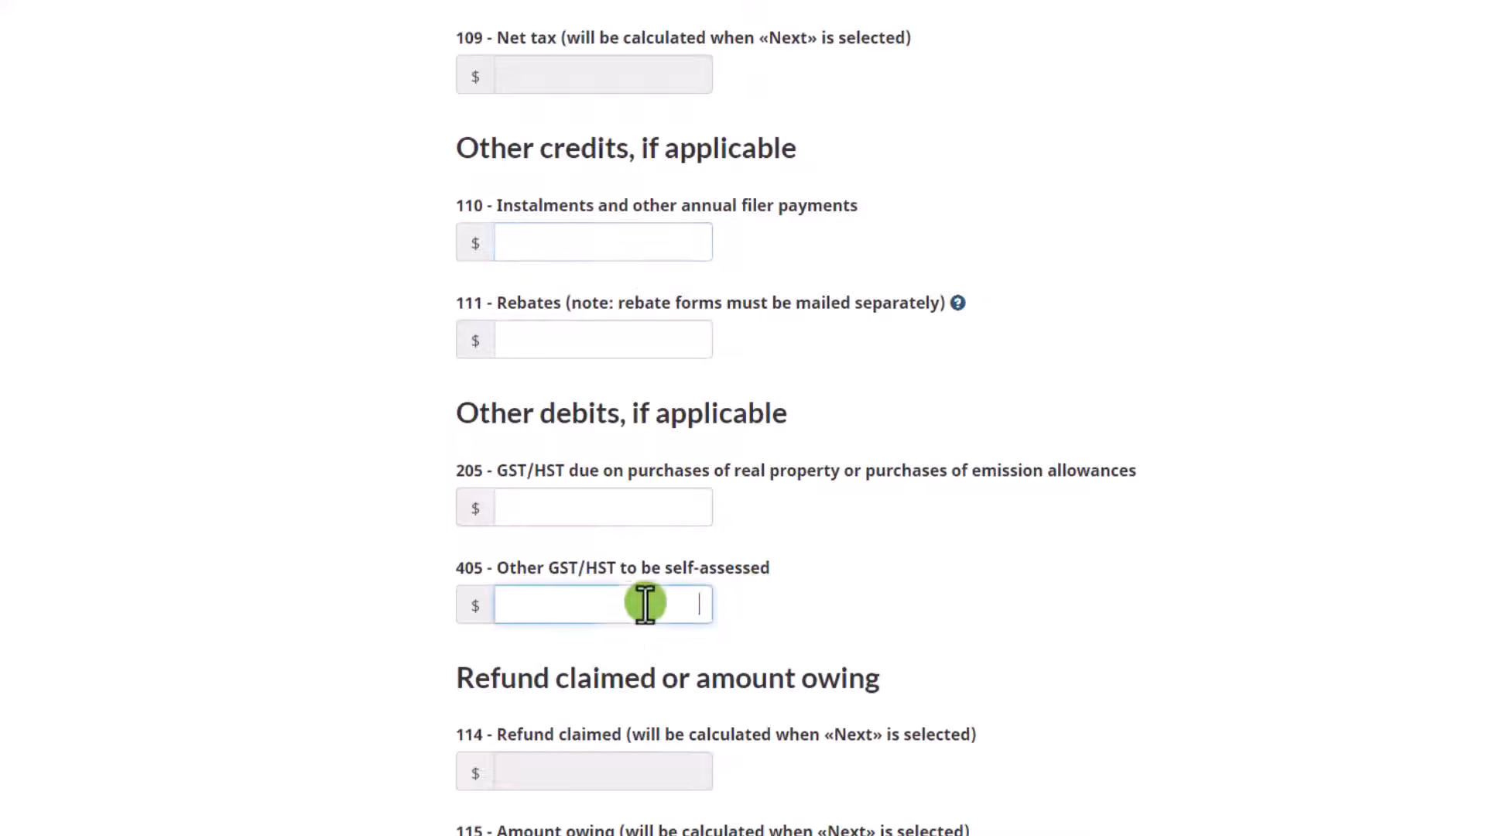
{"action": "scroll", "coordinate": [945, 623], "scroll_direction": "down", "scroll_amount": 4}
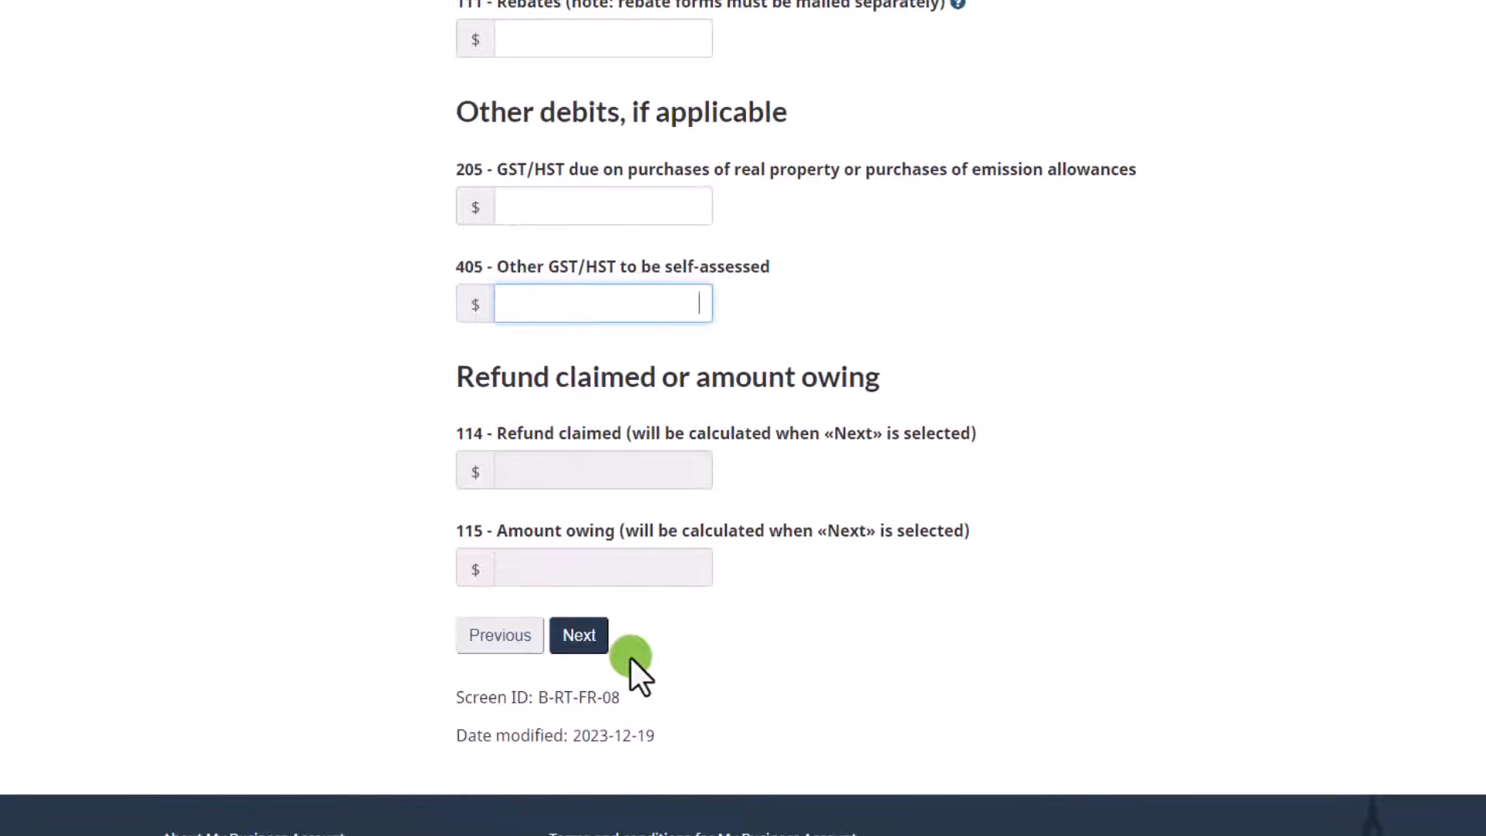
{"action": "left_click", "coordinate": [579, 635]}
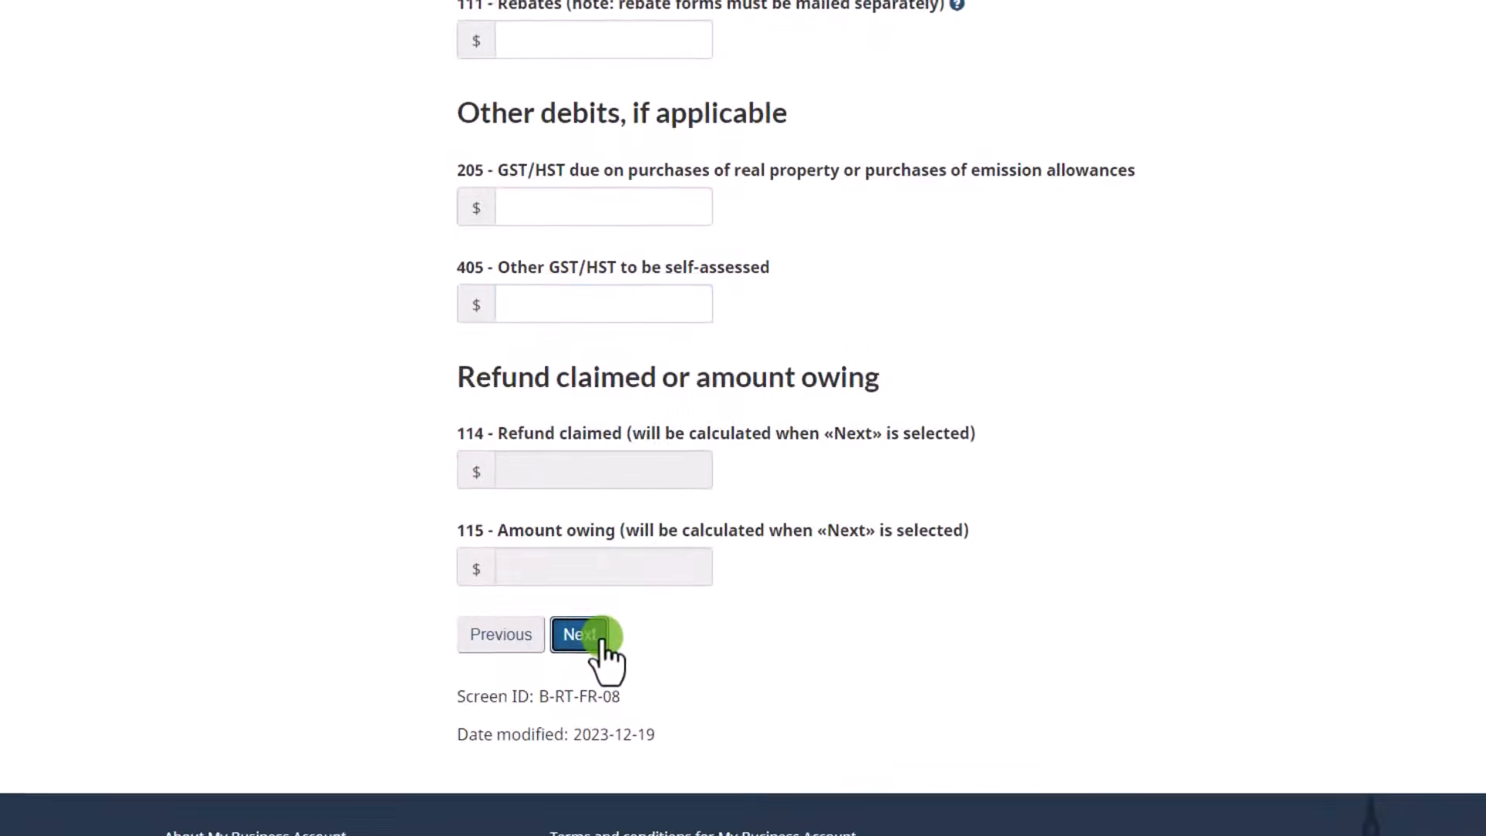
Step: Check the review summary's ITCs, net tax and line 114 refund claimed against the net tax and balance lines in the PDF report
{"action": "scroll", "coordinate": [1006, 621], "scroll_direction": "down", "scroll_amount": 1}
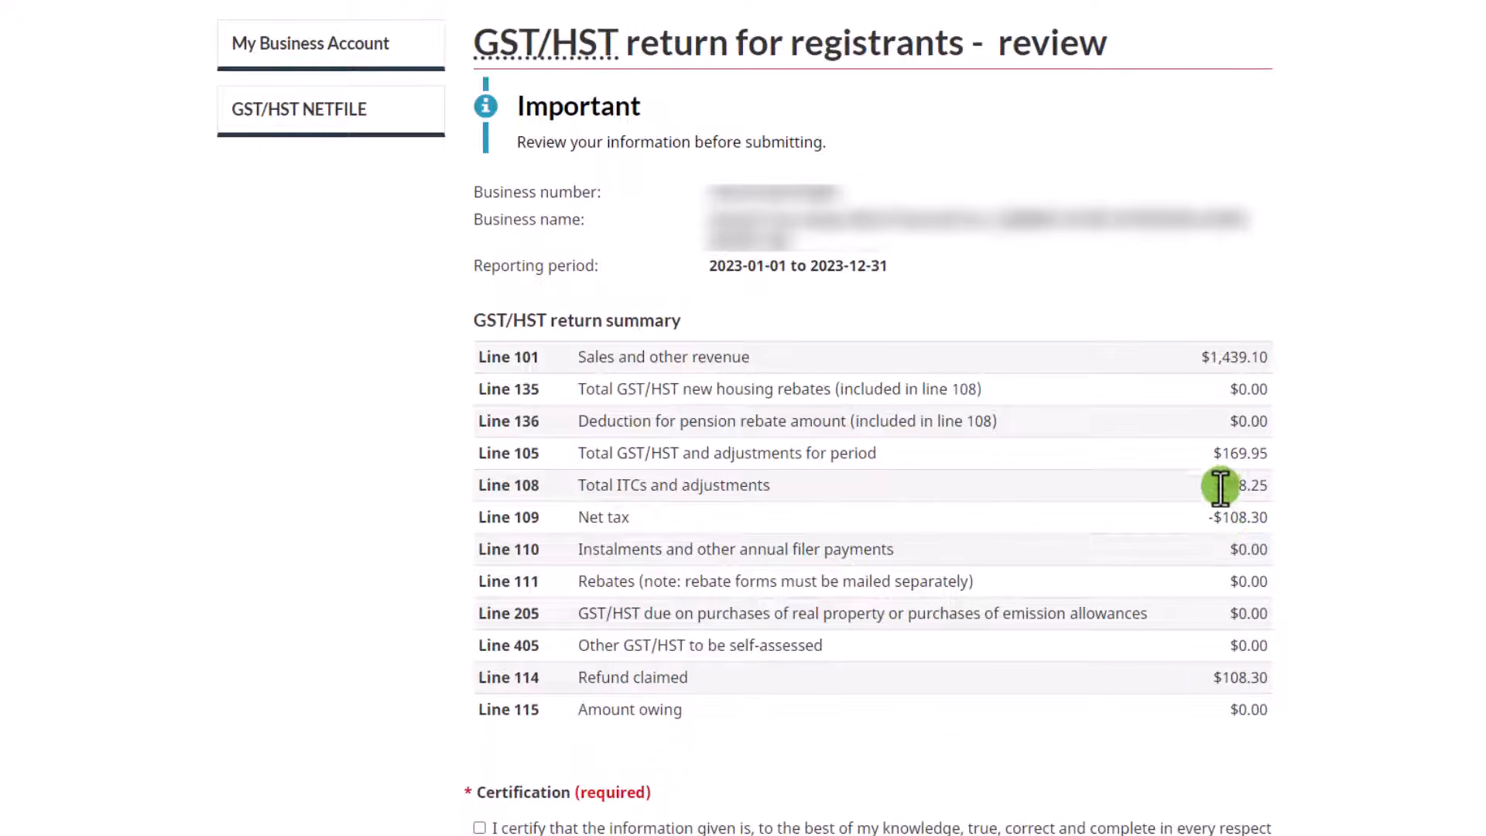
{"action": "left_click_drag", "start_coordinate": [1221, 486], "coordinate": [1270, 457]}
{"action": "left_click_drag", "start_coordinate": [580, 678], "coordinate": [1268, 678]}
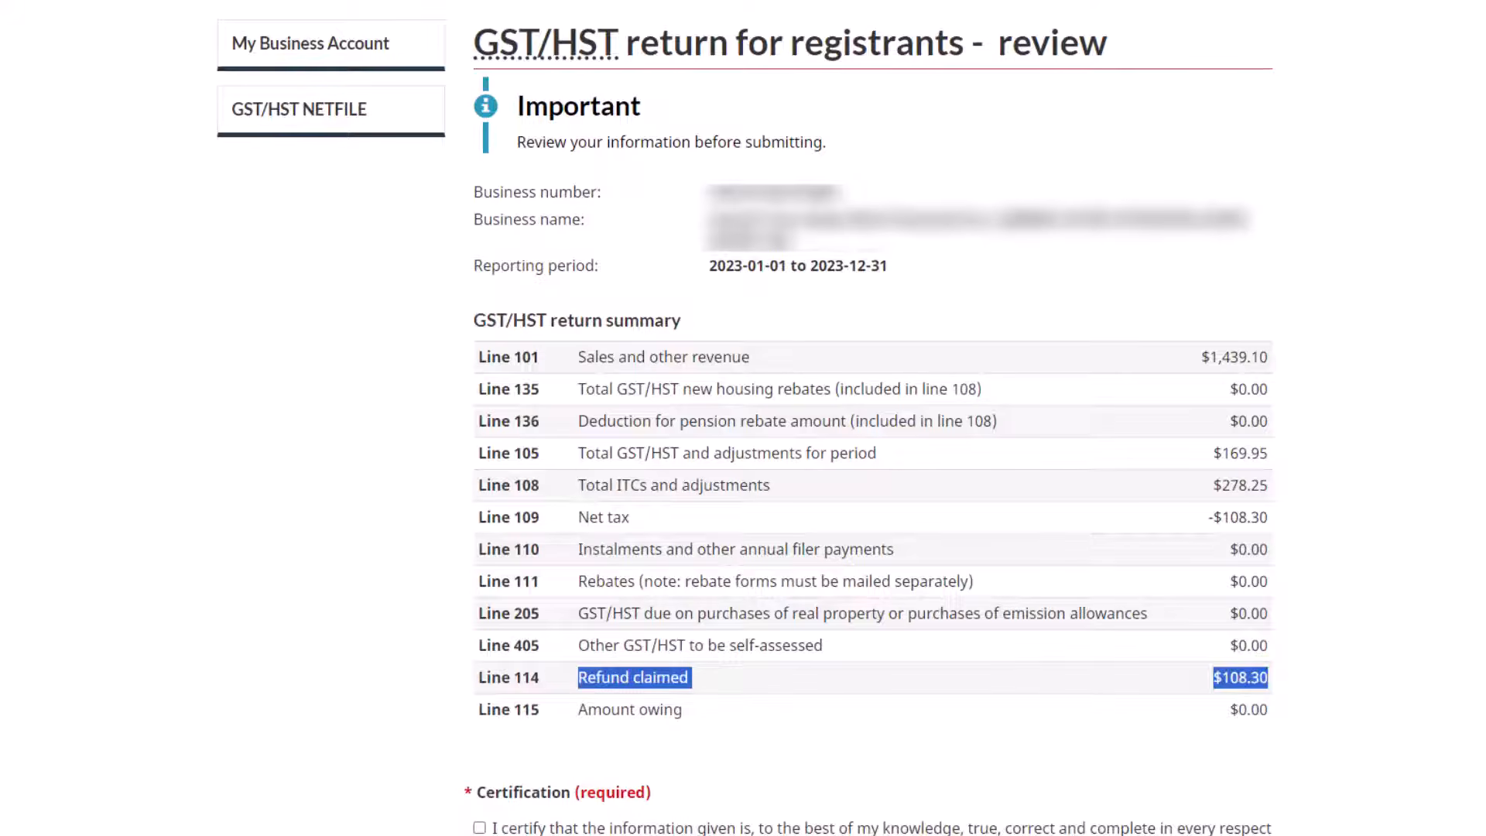
{"action": "left_click", "coordinate": [1119, 828]}
{"action": "scroll", "coordinate": [799, 401], "scroll_direction": "down", "scroll_amount": 2}
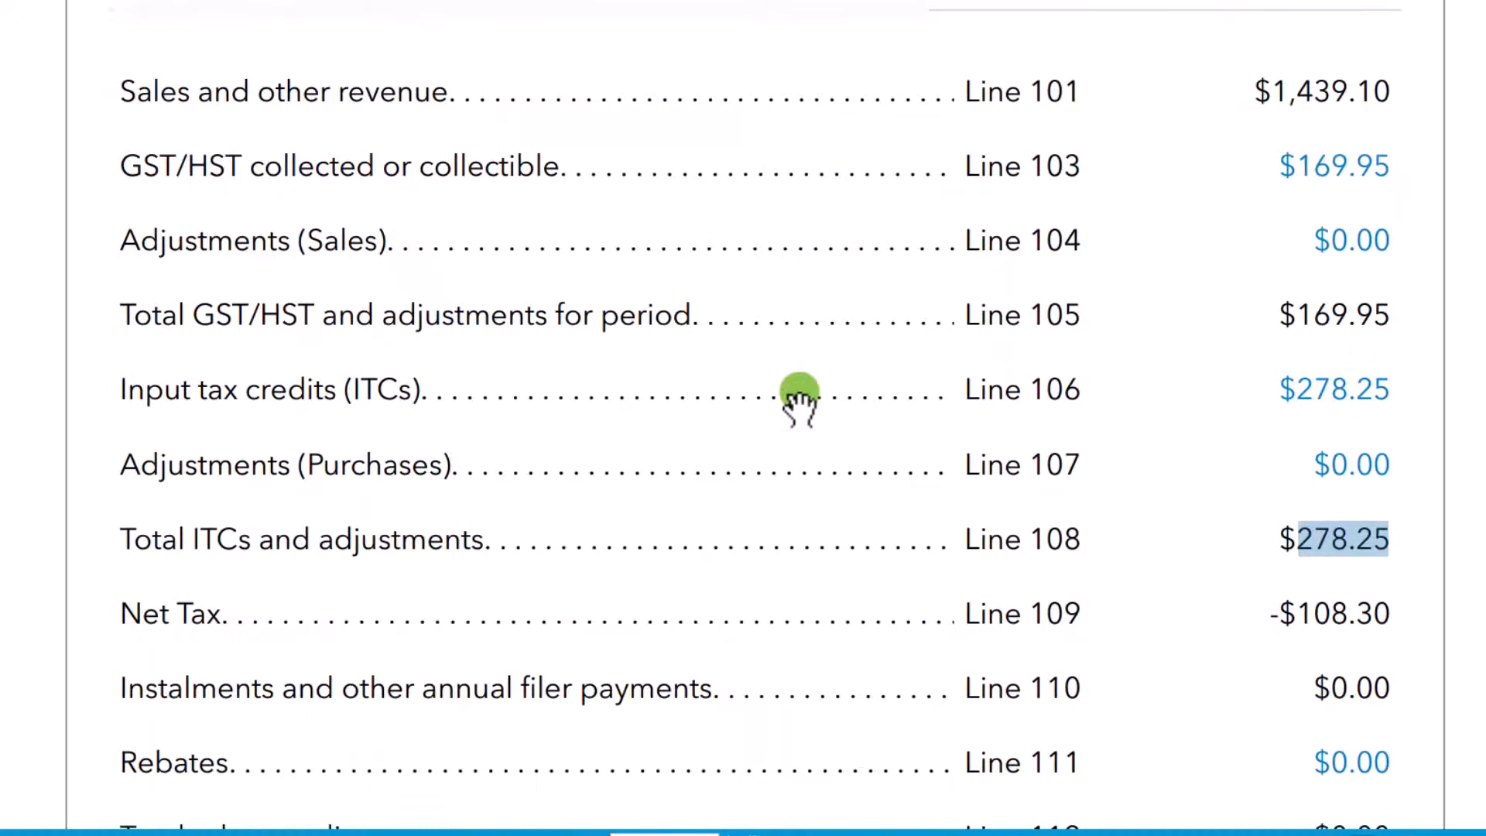
{"action": "left_click_drag", "start_coordinate": [799, 401], "coordinate": [1405, 609]}
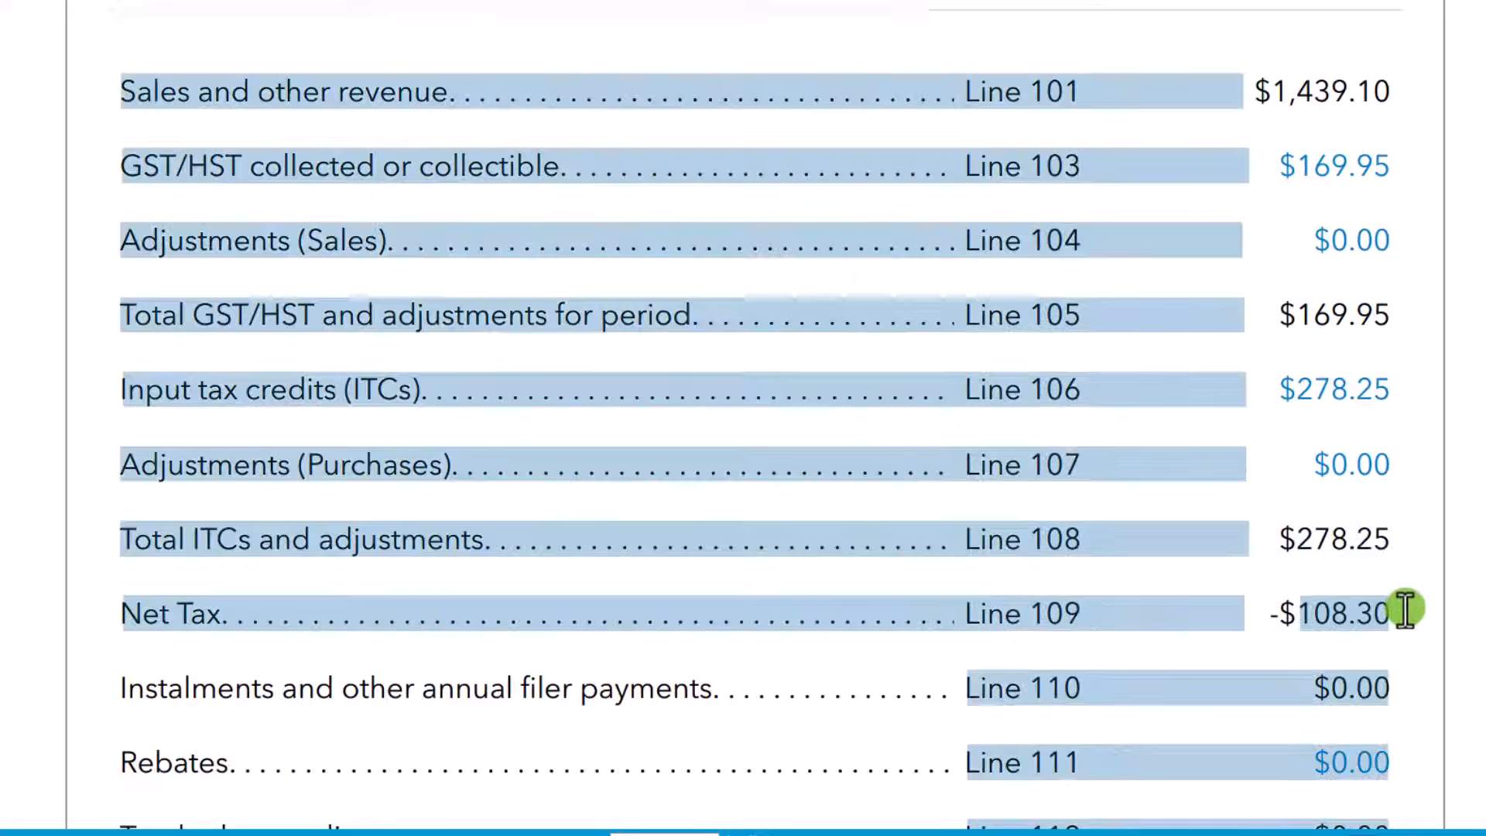
{"action": "scroll", "coordinate": [1186, 596], "scroll_direction": "down", "scroll_amount": 4}
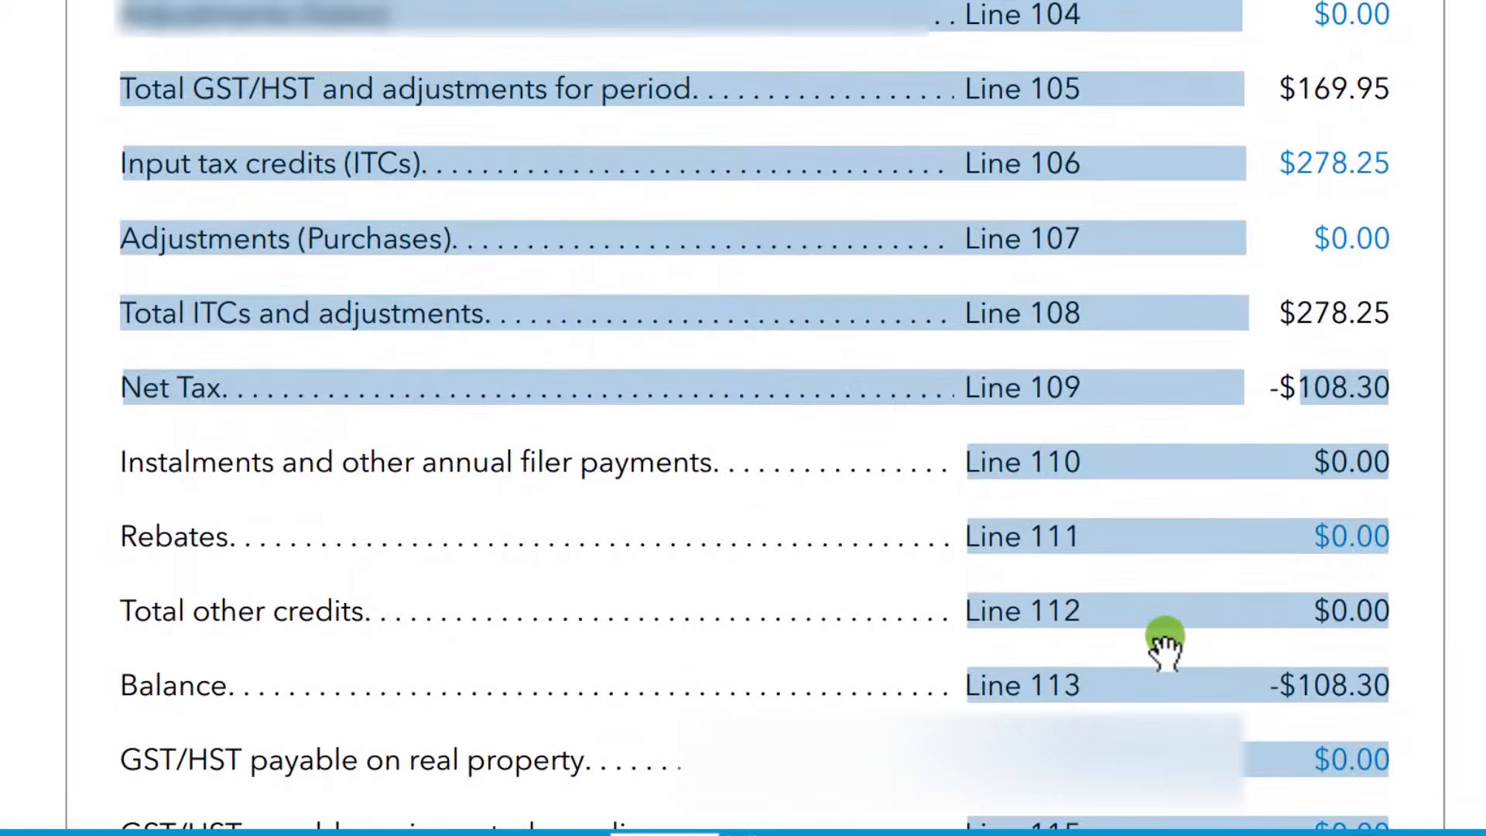
{"action": "left_click", "coordinate": [1164, 646]}
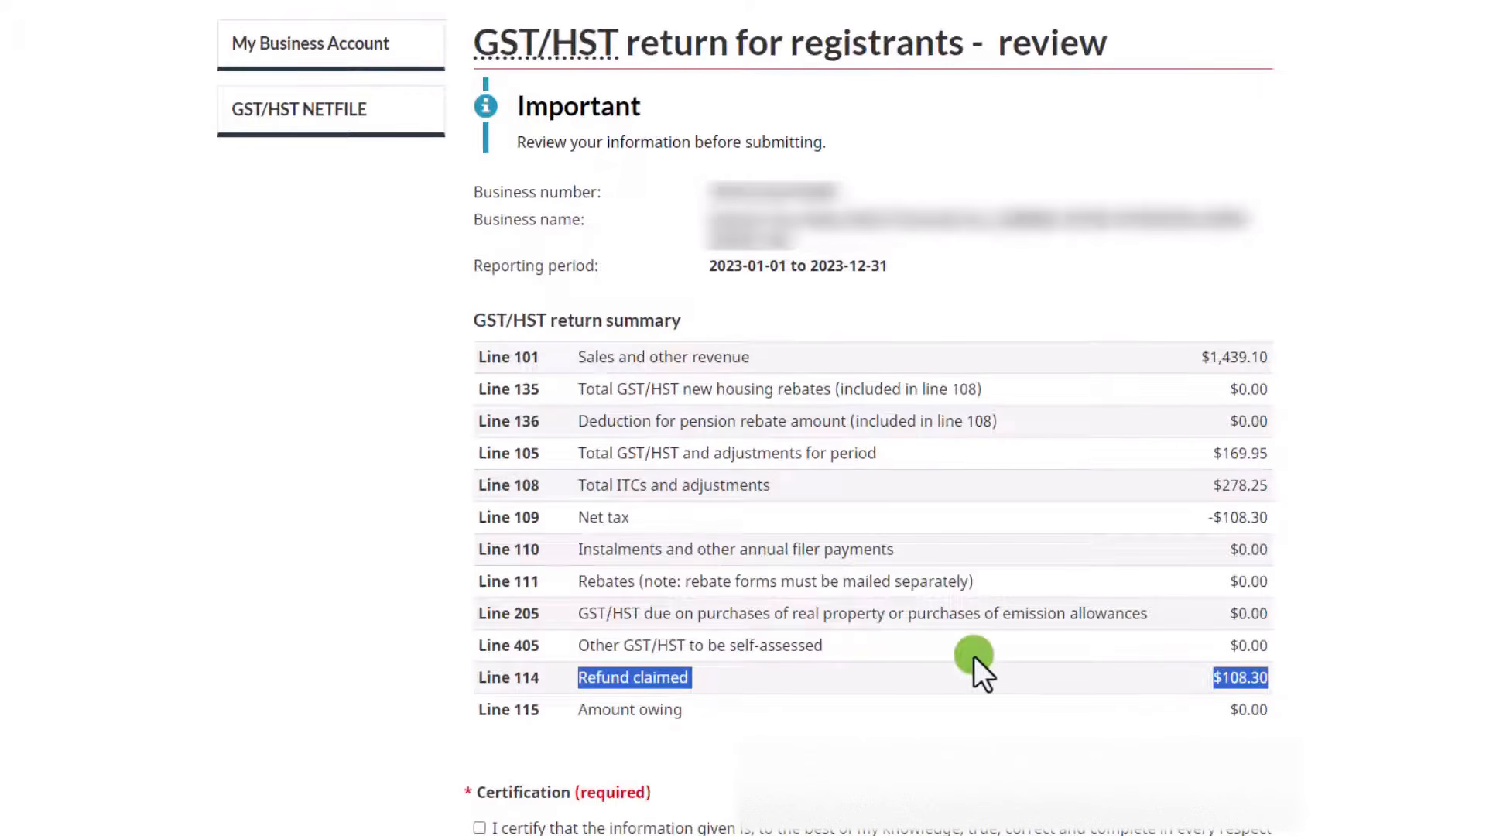
Step: Certify that the return information is true, correct and complete and confirm the refund claim of $108.30
{"action": "scroll", "coordinate": [973, 656], "scroll_direction": "down", "scroll_amount": 2}
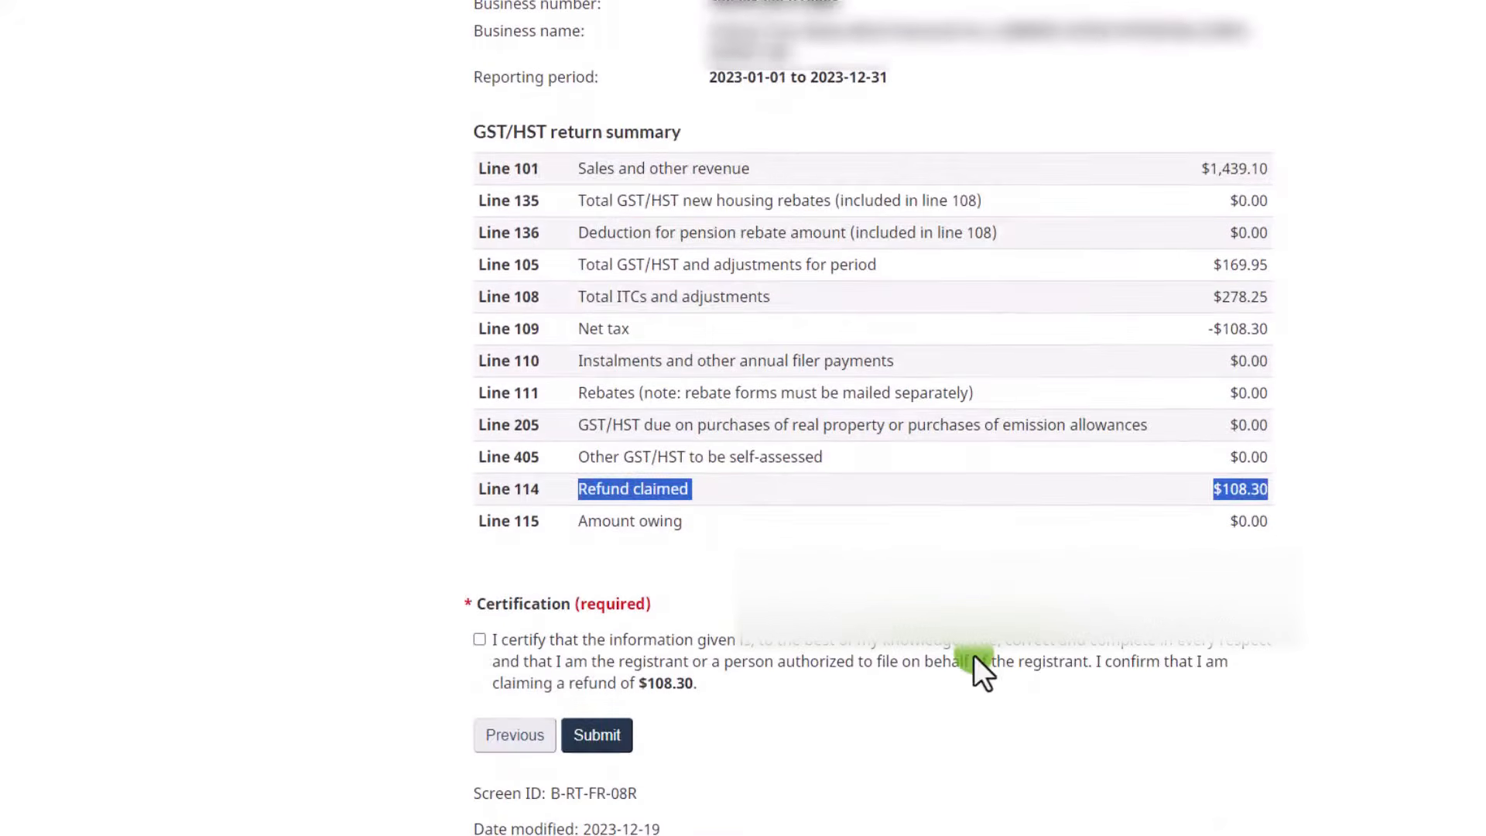
{"action": "left_click", "coordinate": [480, 640]}
{"action": "scroll", "coordinate": [935, 716], "scroll_direction": "down", "scroll_amount": 3}
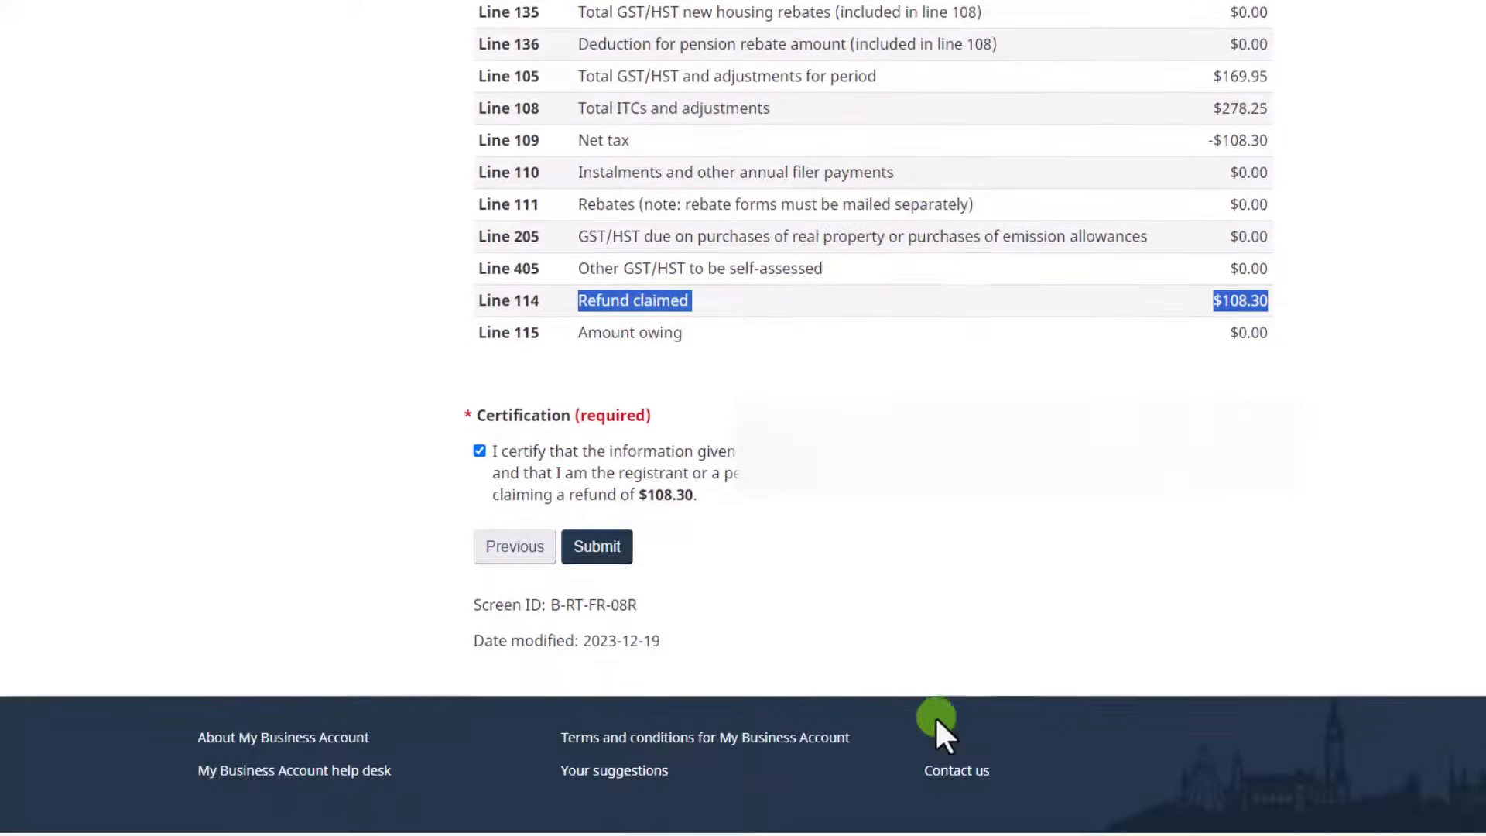
{"action": "scroll", "coordinate": [933, 704], "scroll_direction": "up", "scroll_amount": 6}
{"action": "scroll", "coordinate": [931, 698], "scroll_direction": "down", "scroll_amount": 3}
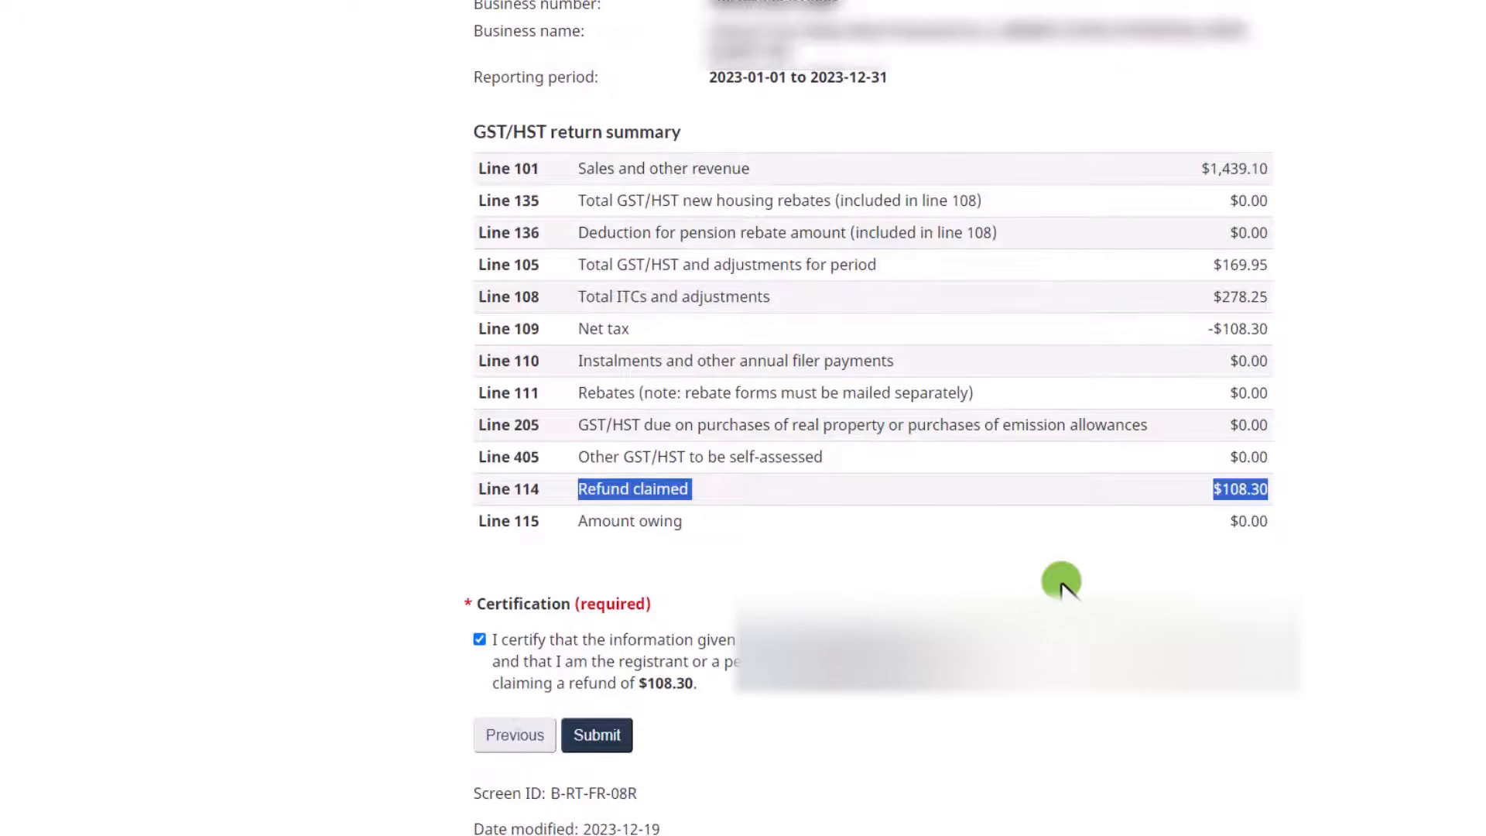
{"action": "scroll", "coordinate": [1021, 693], "scroll_direction": "down", "scroll_amount": 1}
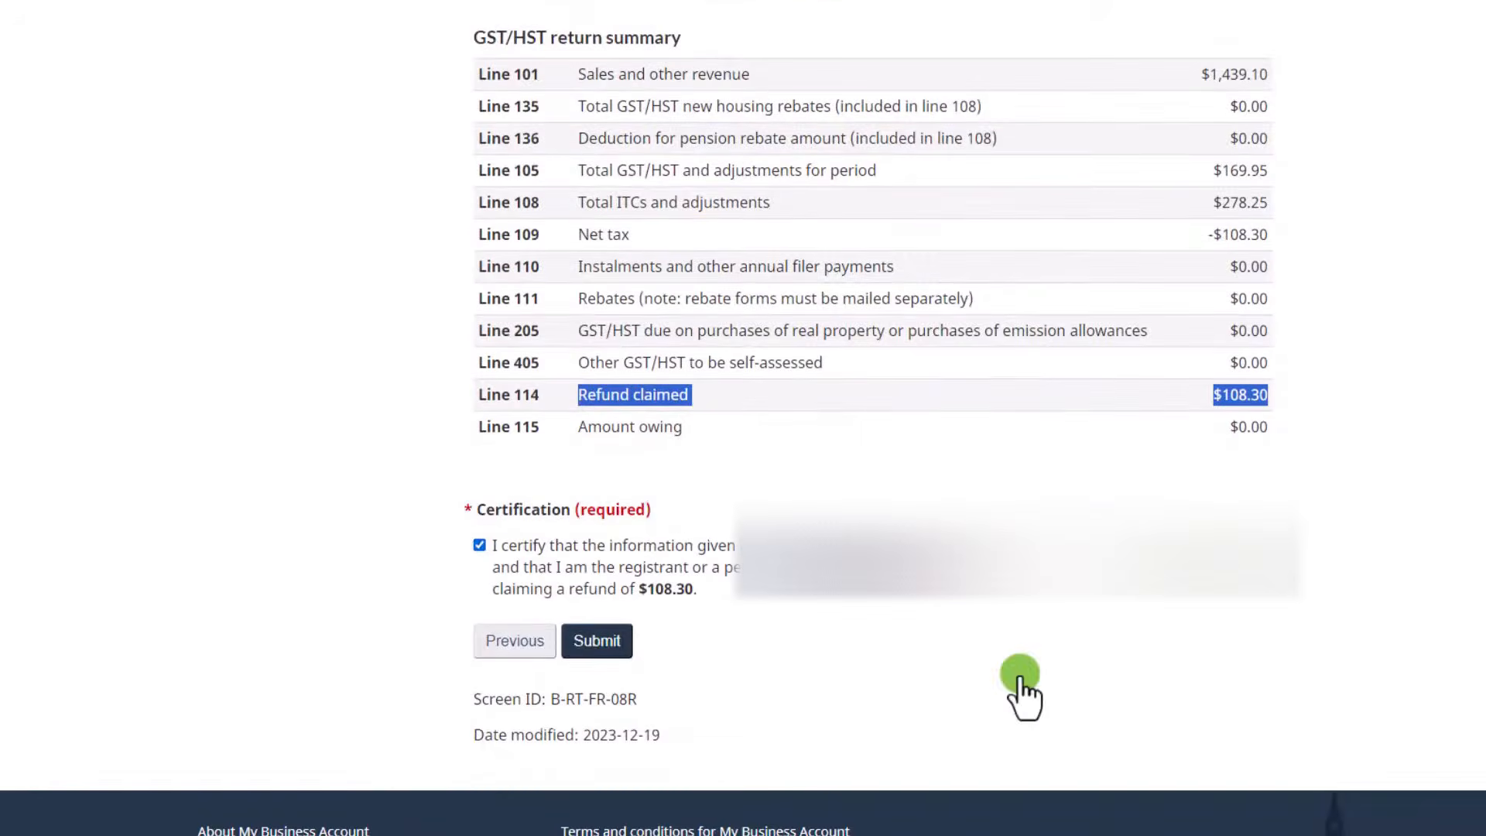
Step: Submit the certified GST/HST return and review the return summary on the confirmation page
{"action": "left_click", "coordinate": [597, 644]}
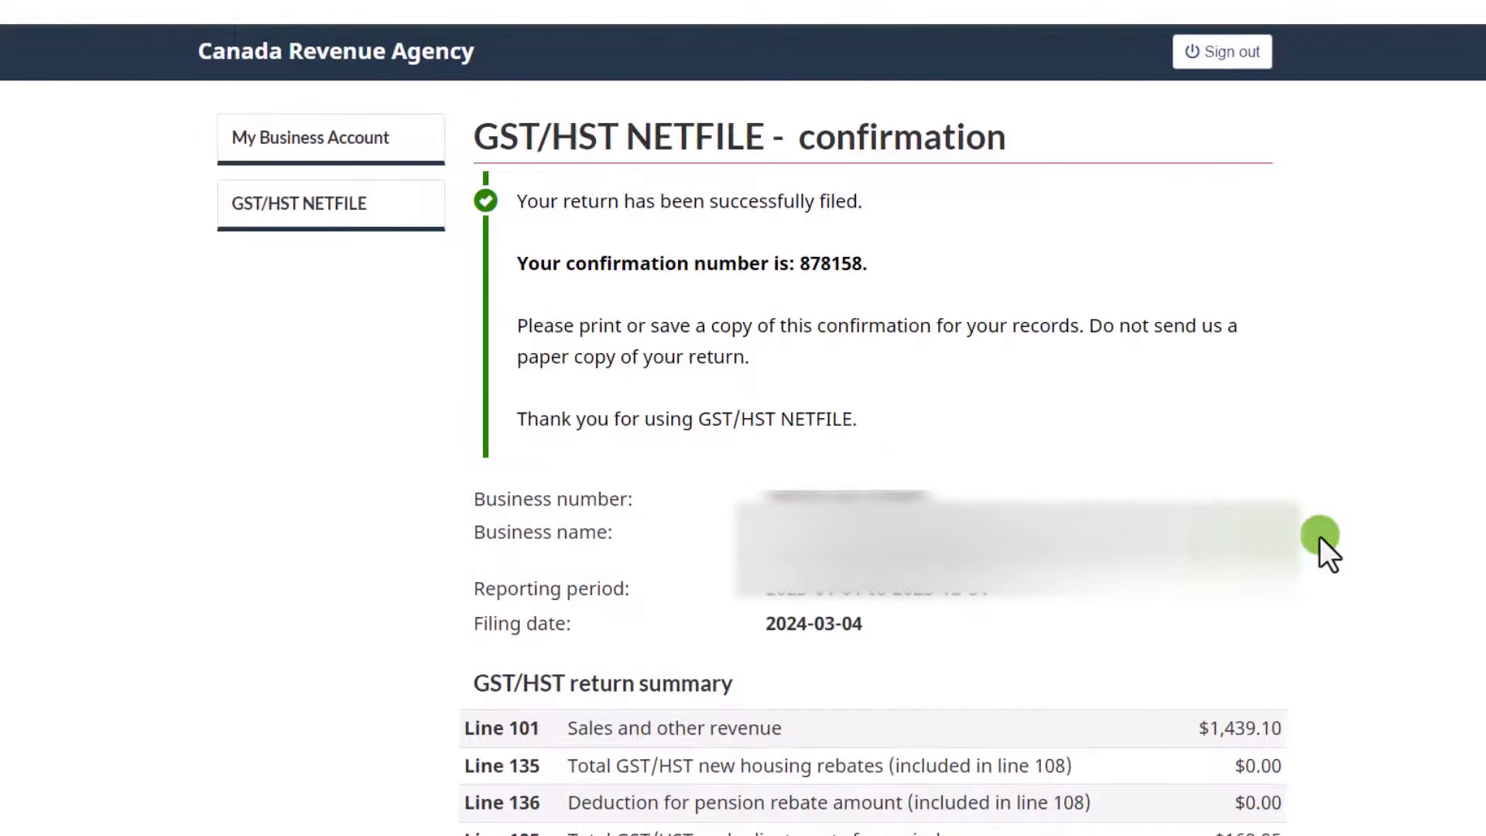
{"action": "scroll", "coordinate": [1335, 533], "scroll_direction": "down", "scroll_amount": 3}
{"action": "scroll", "coordinate": [1336, 532], "scroll_direction": "down", "scroll_amount": 7}
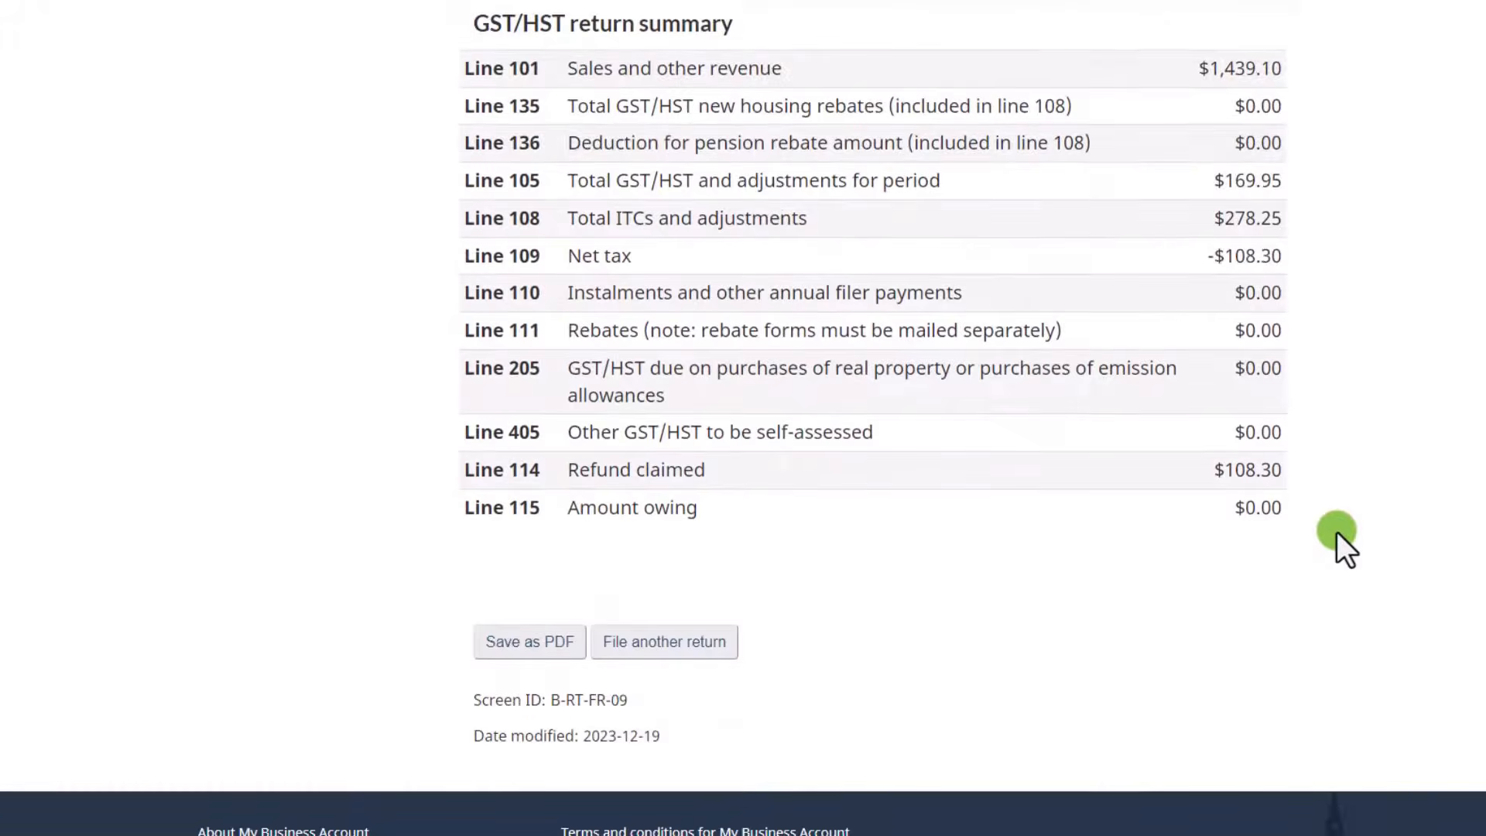
Step: Save the GST/HST return confirmation as a PDF and open the downloaded file to check the filing details
{"action": "scroll", "coordinate": [1335, 531], "scroll_direction": "up", "scroll_amount": 4}
{"action": "scroll", "coordinate": [1327, 528], "scroll_direction": "down", "scroll_amount": 4}
{"action": "scroll", "coordinate": [1327, 528], "scroll_direction": "down", "scroll_amount": 2}
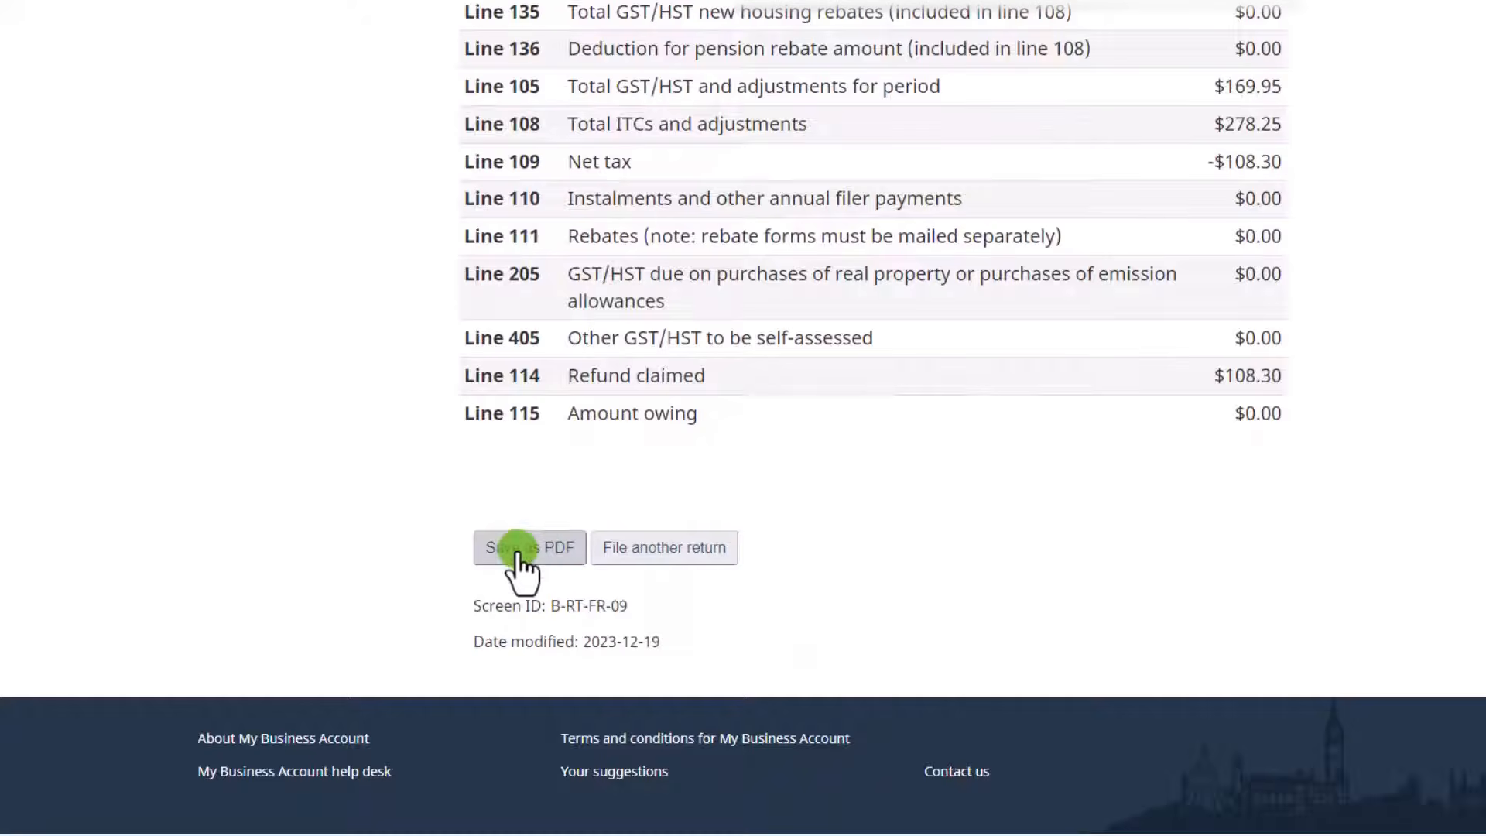
{"action": "left_click", "coordinate": [518, 551]}
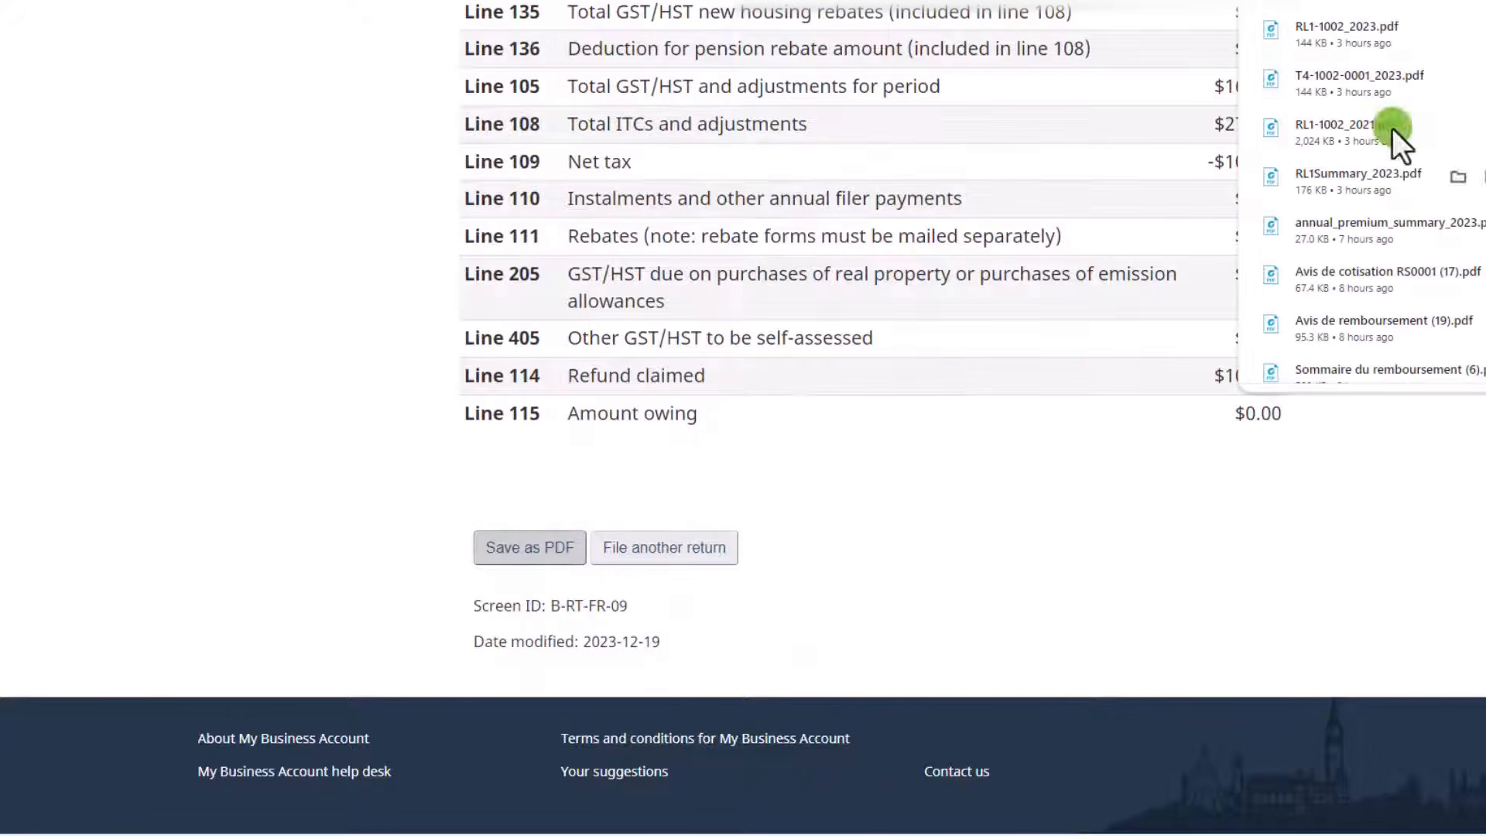
{"action": "left_click", "coordinate": [1362, 6]}
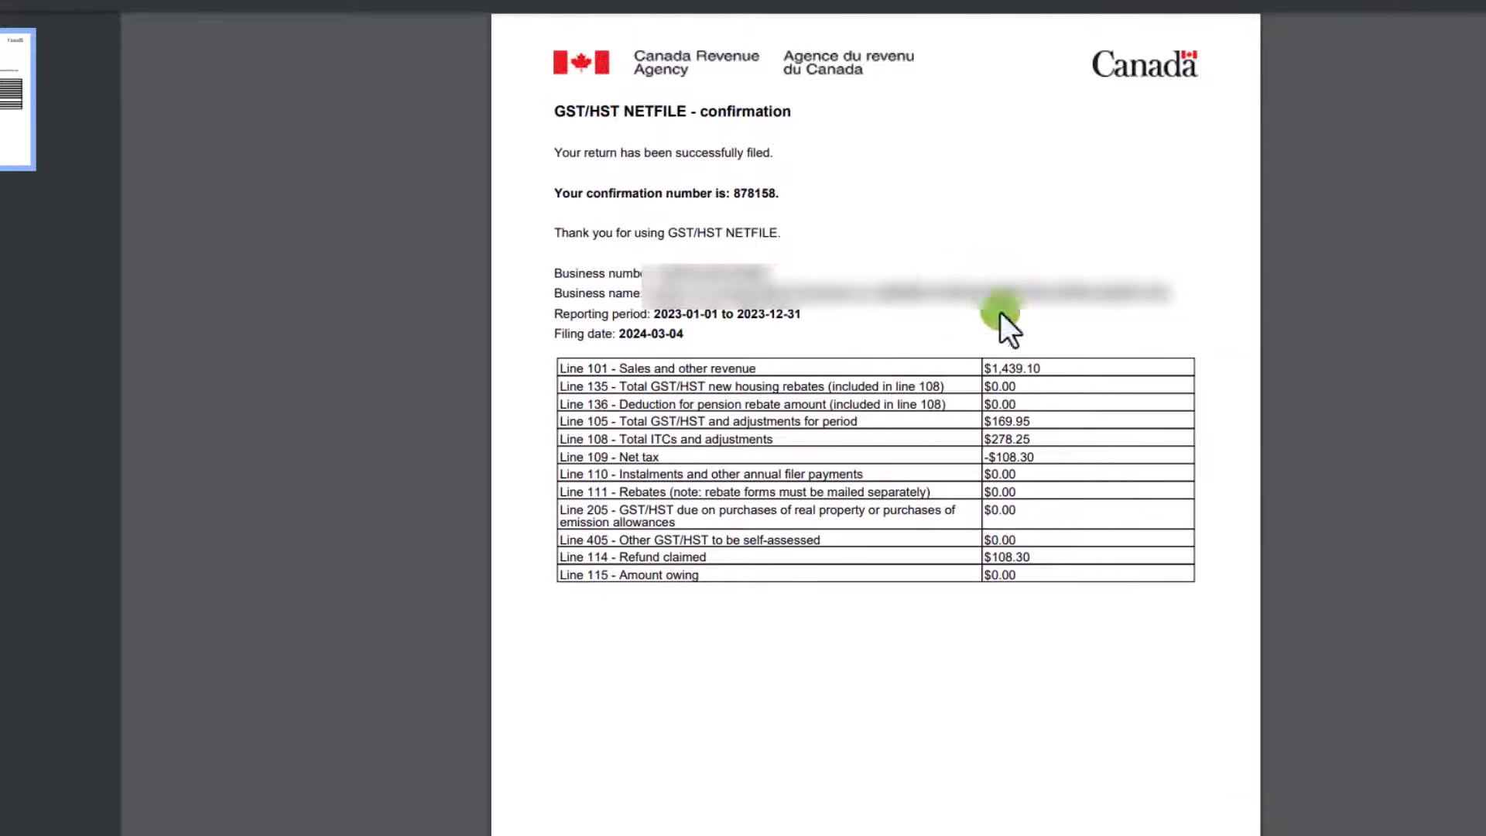
{"action": "scroll", "coordinate": [982, 607], "scroll_direction": "down", "scroll_amount": 1}
{"action": "scroll", "coordinate": [982, 607], "scroll_direction": "up", "scroll_amount": 1}
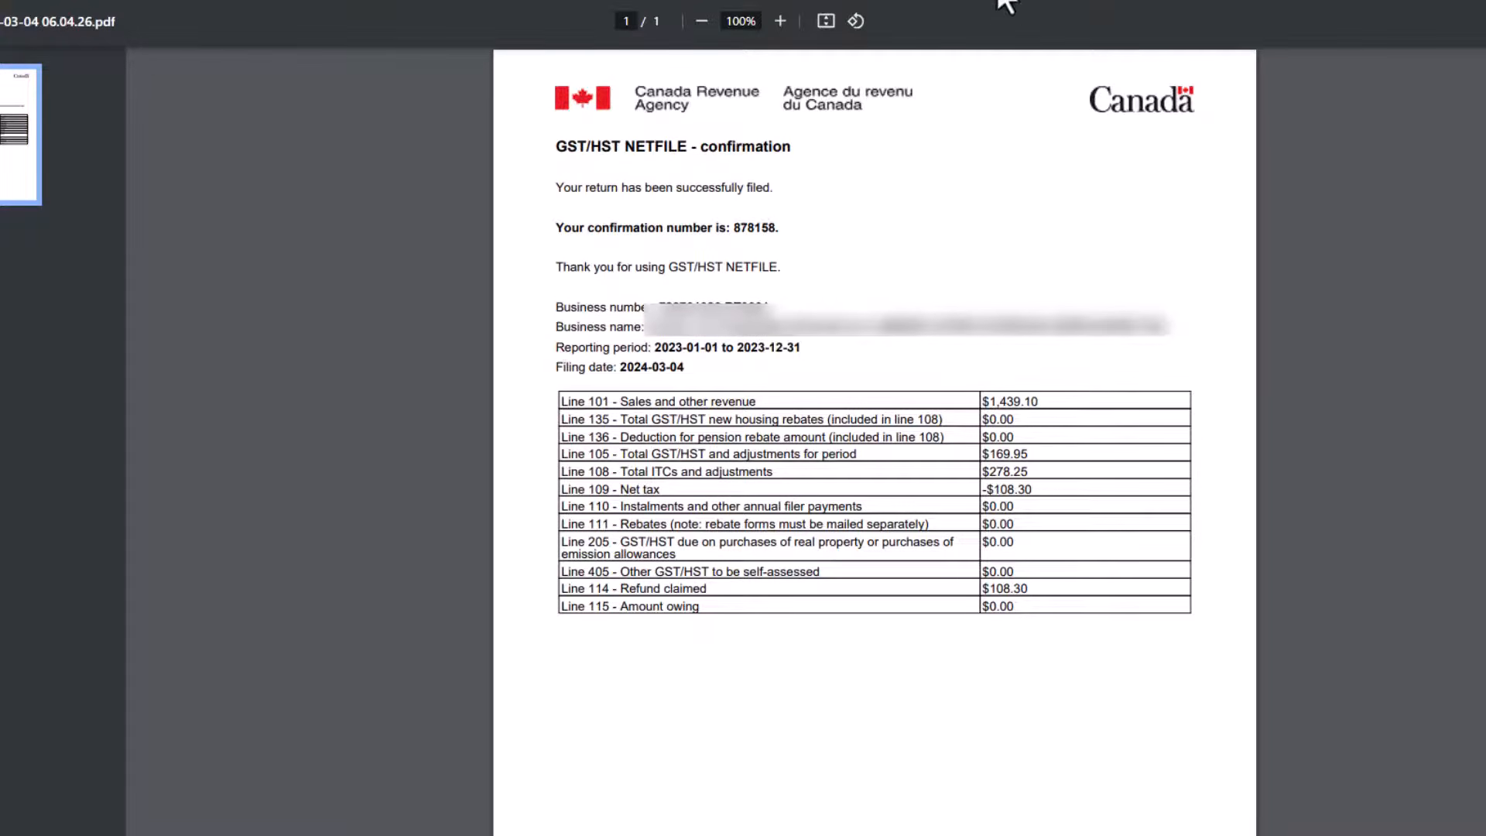
Step: Switch to the CRA payments pages and review the payment options for businesses
{"action": "left_click", "coordinate": [1037, 1]}
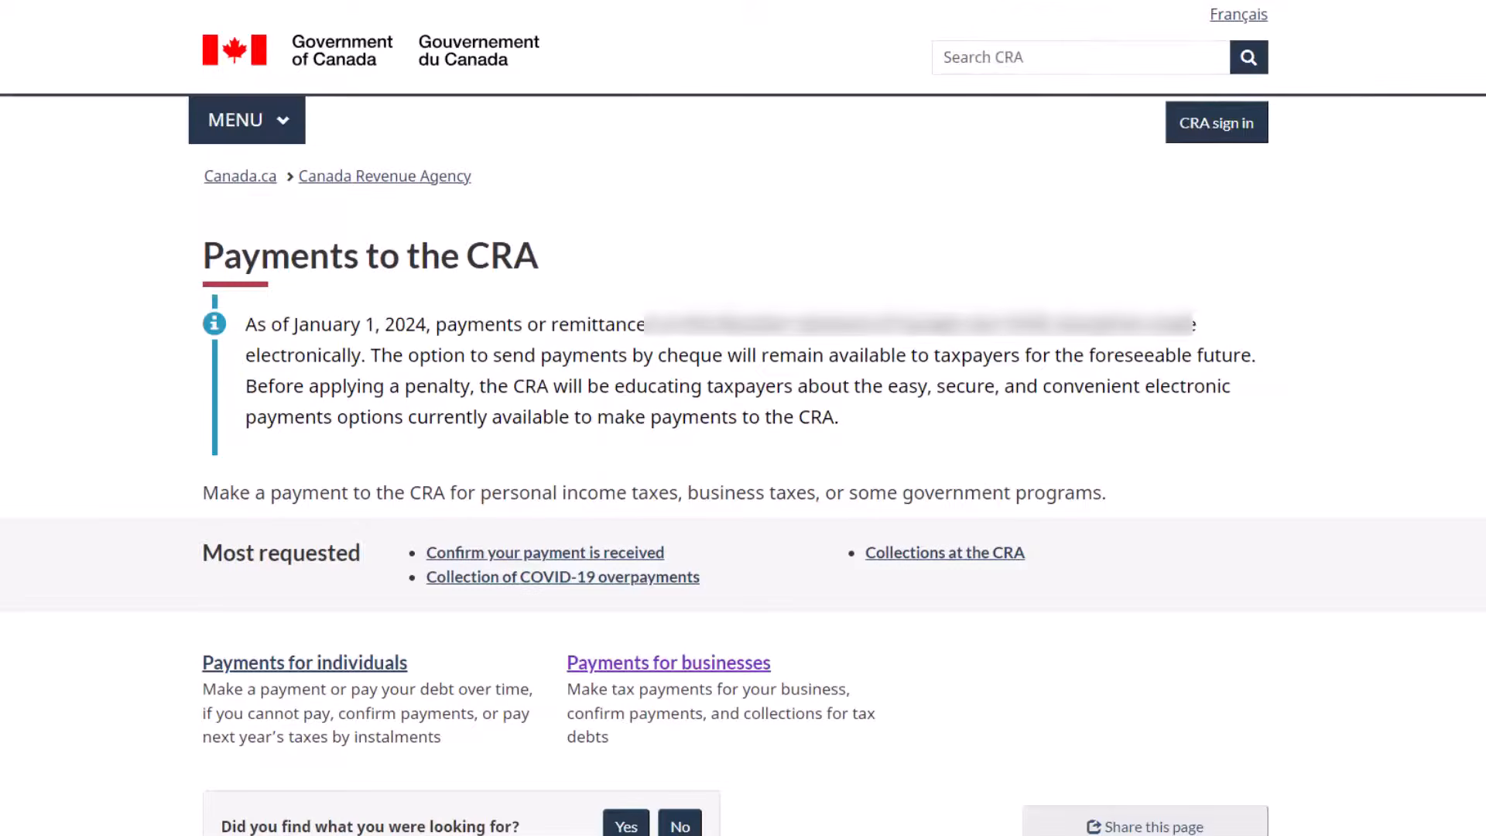
{"action": "key", "text": "ctrl+Tab"}
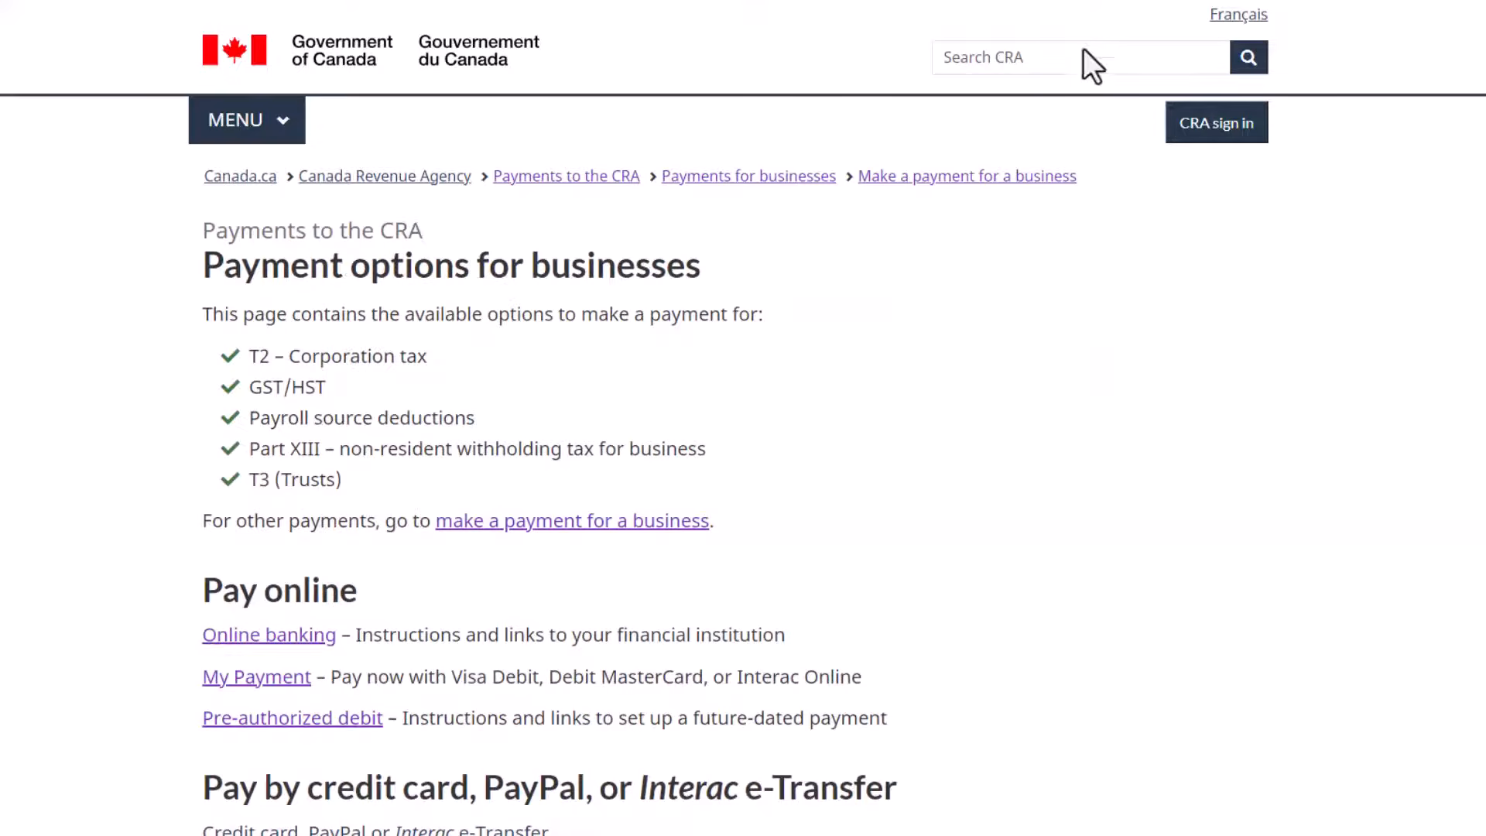
{"action": "scroll", "coordinate": [750, 466], "scroll_direction": "down", "scroll_amount": 1}
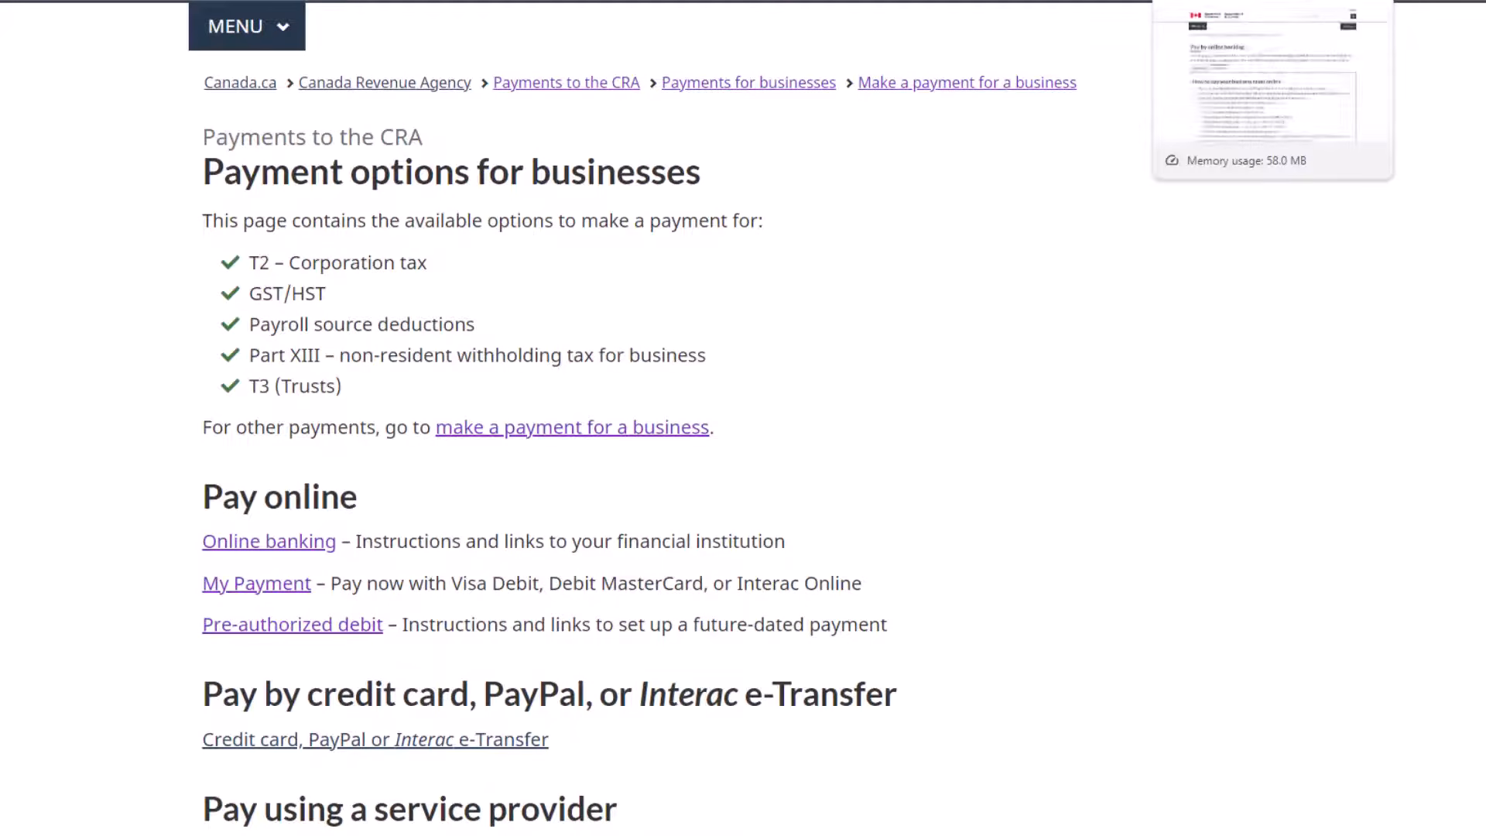
Step: Open the CRA's Pay by online banking page for businesses and highlight the online banking service requirement in the sign-in instruction
{"action": "left_click", "coordinate": [1223, 0]}
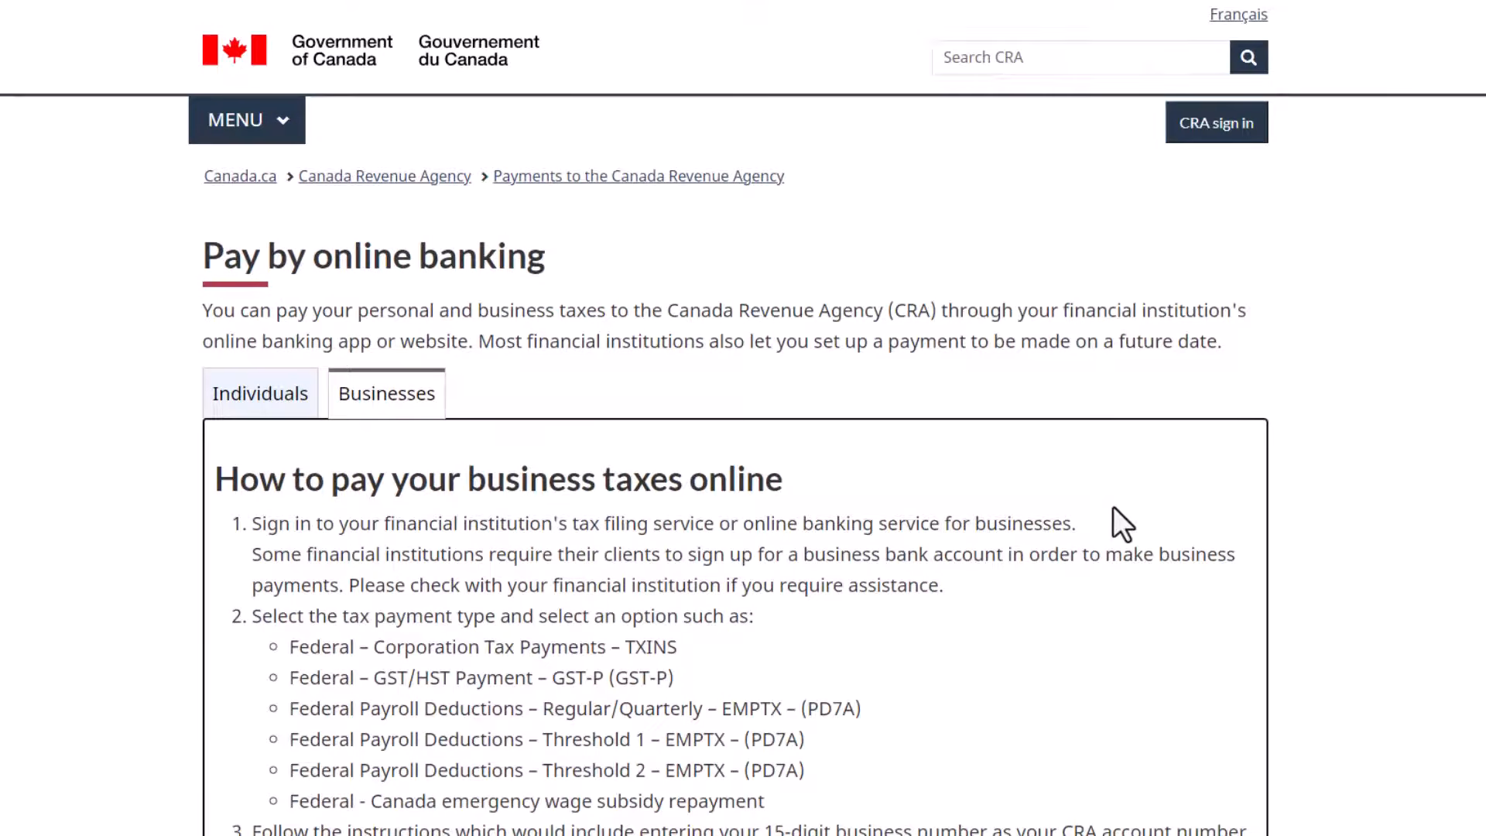
{"action": "scroll", "coordinate": [1114, 514], "scroll_direction": "down", "scroll_amount": 1}
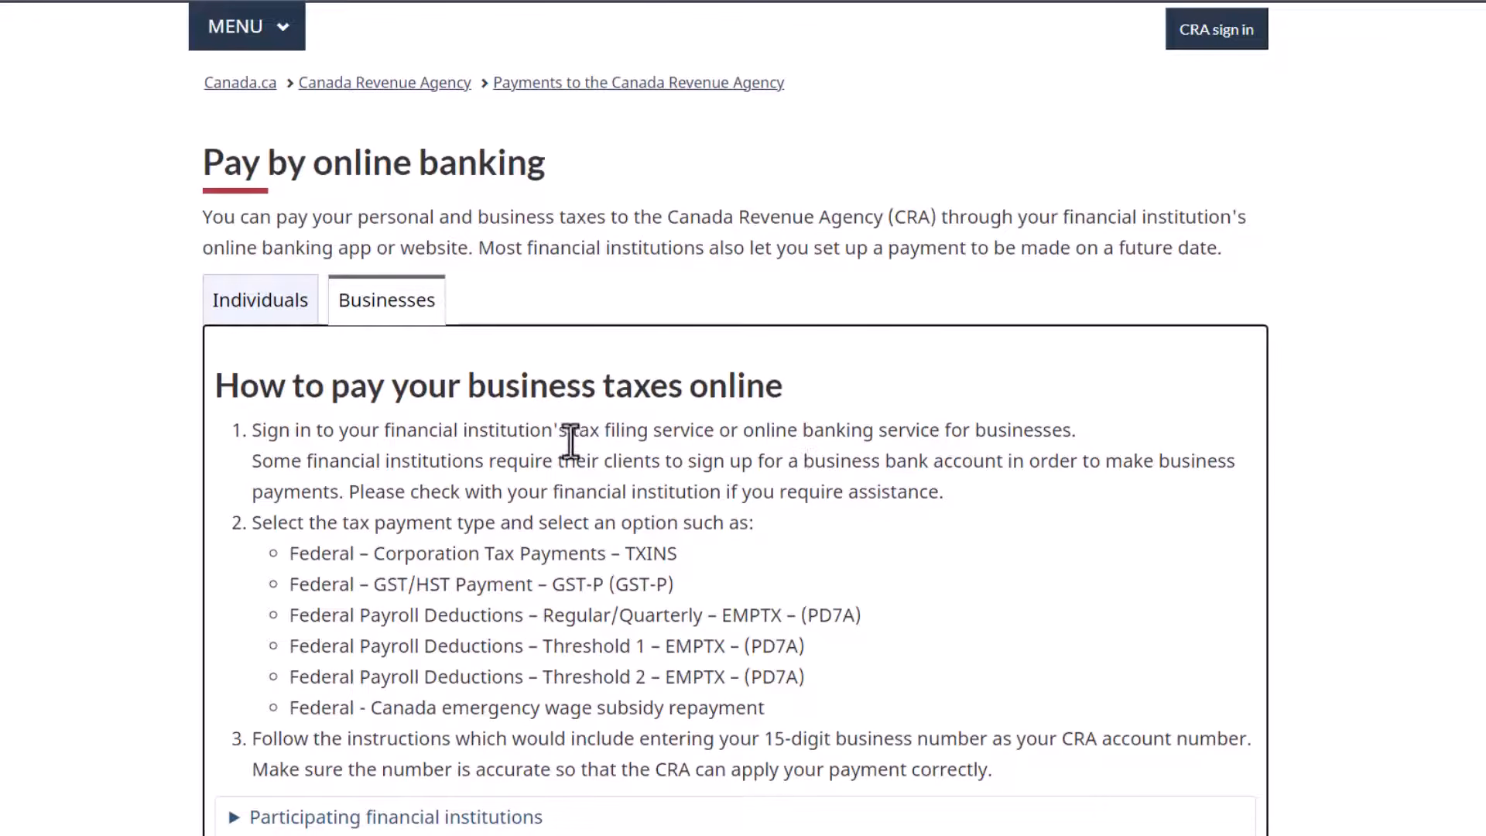
{"action": "left_click_drag", "start_coordinate": [573, 432], "coordinate": [1072, 431]}
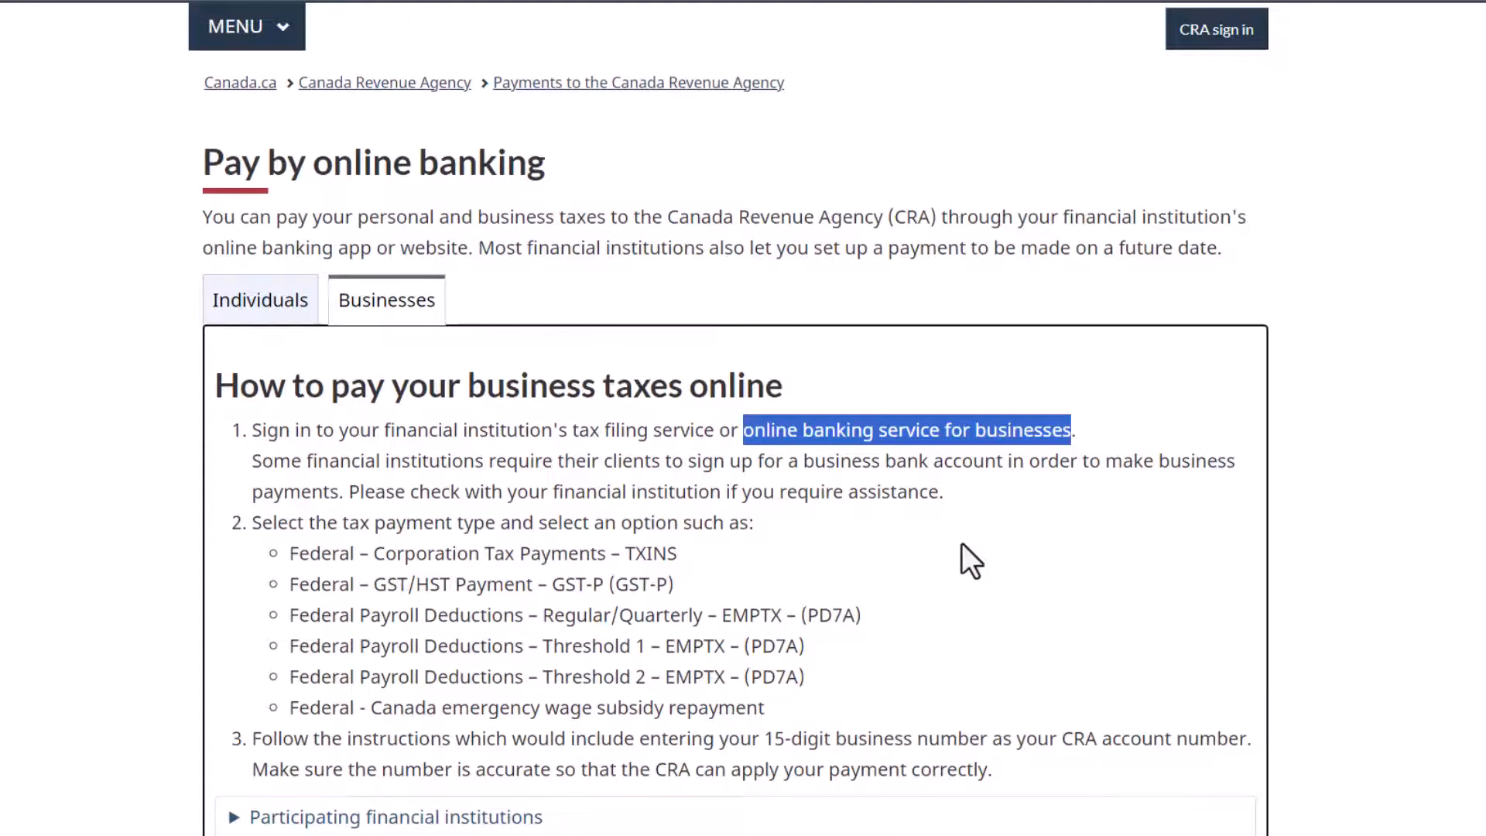
{"action": "left_click", "coordinate": [776, 489]}
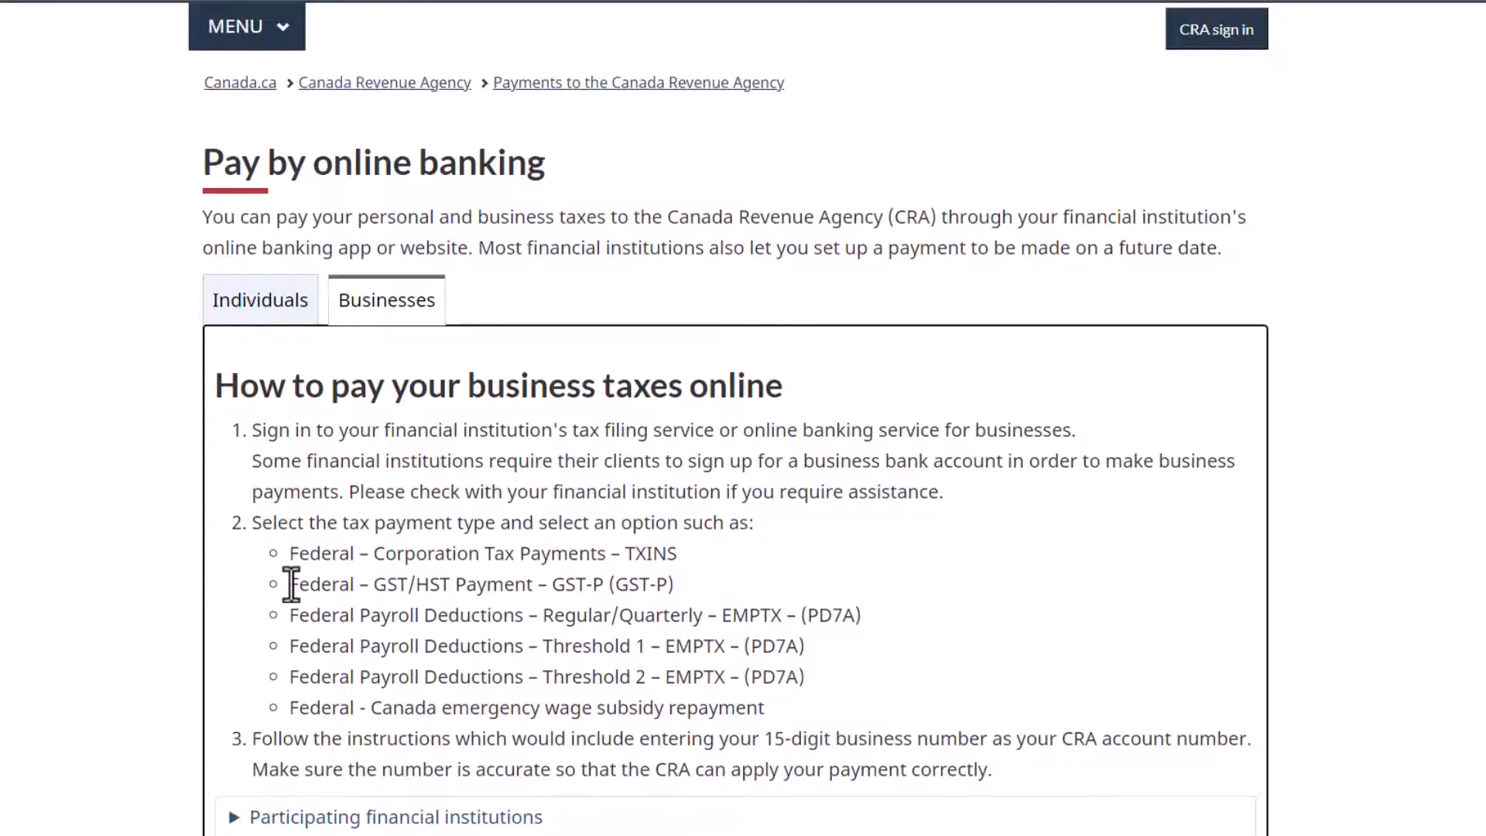
Step: Highlight the Federal – GST/HST Payment – GST-P (GST-P) option and its GST-P code among the tax payment types
{"action": "left_click_drag", "start_coordinate": [291, 584], "coordinate": [685, 586]}
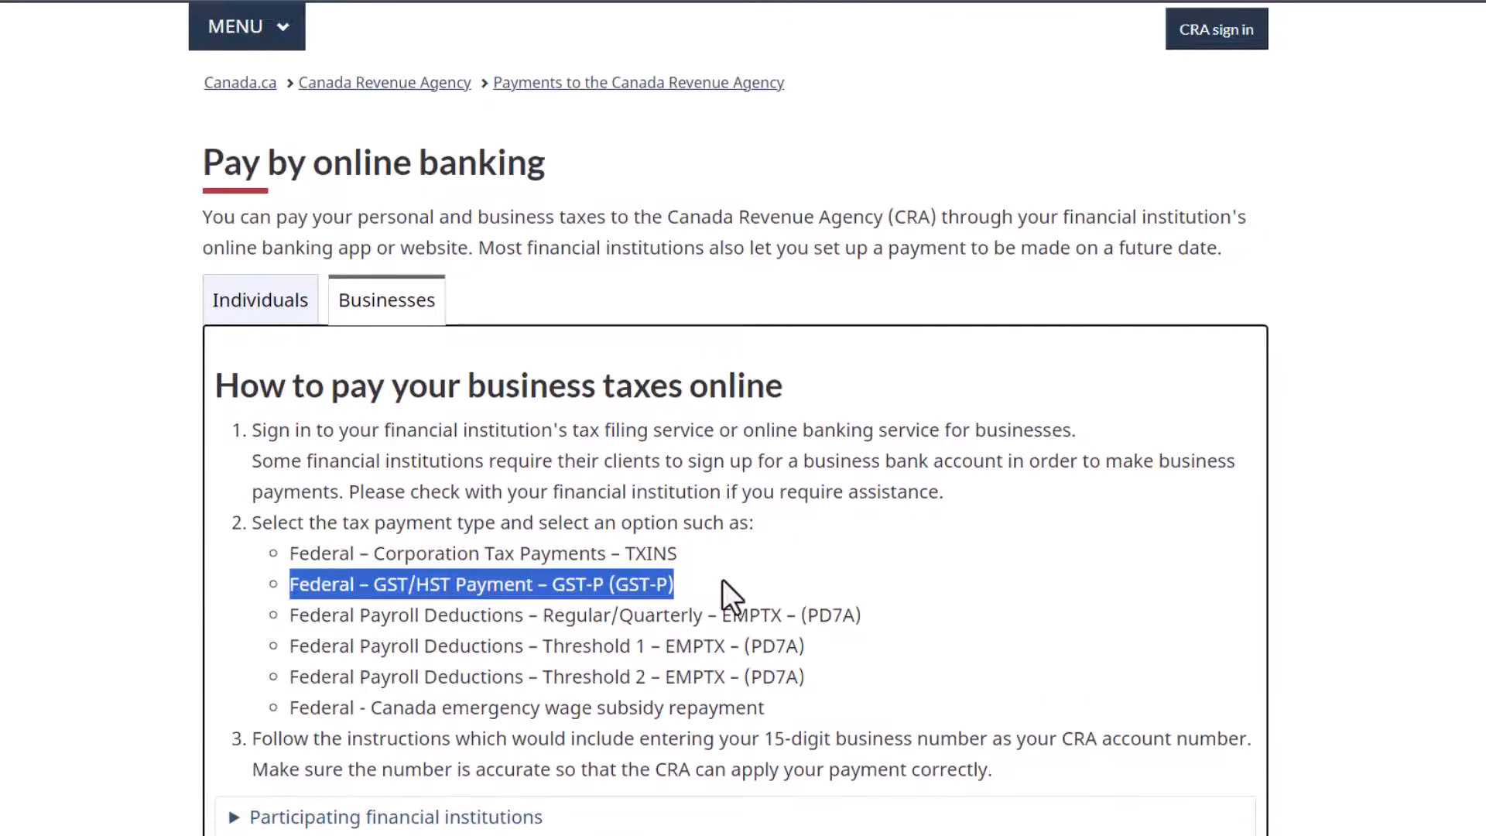
{"action": "left_click", "coordinate": [747, 580]}
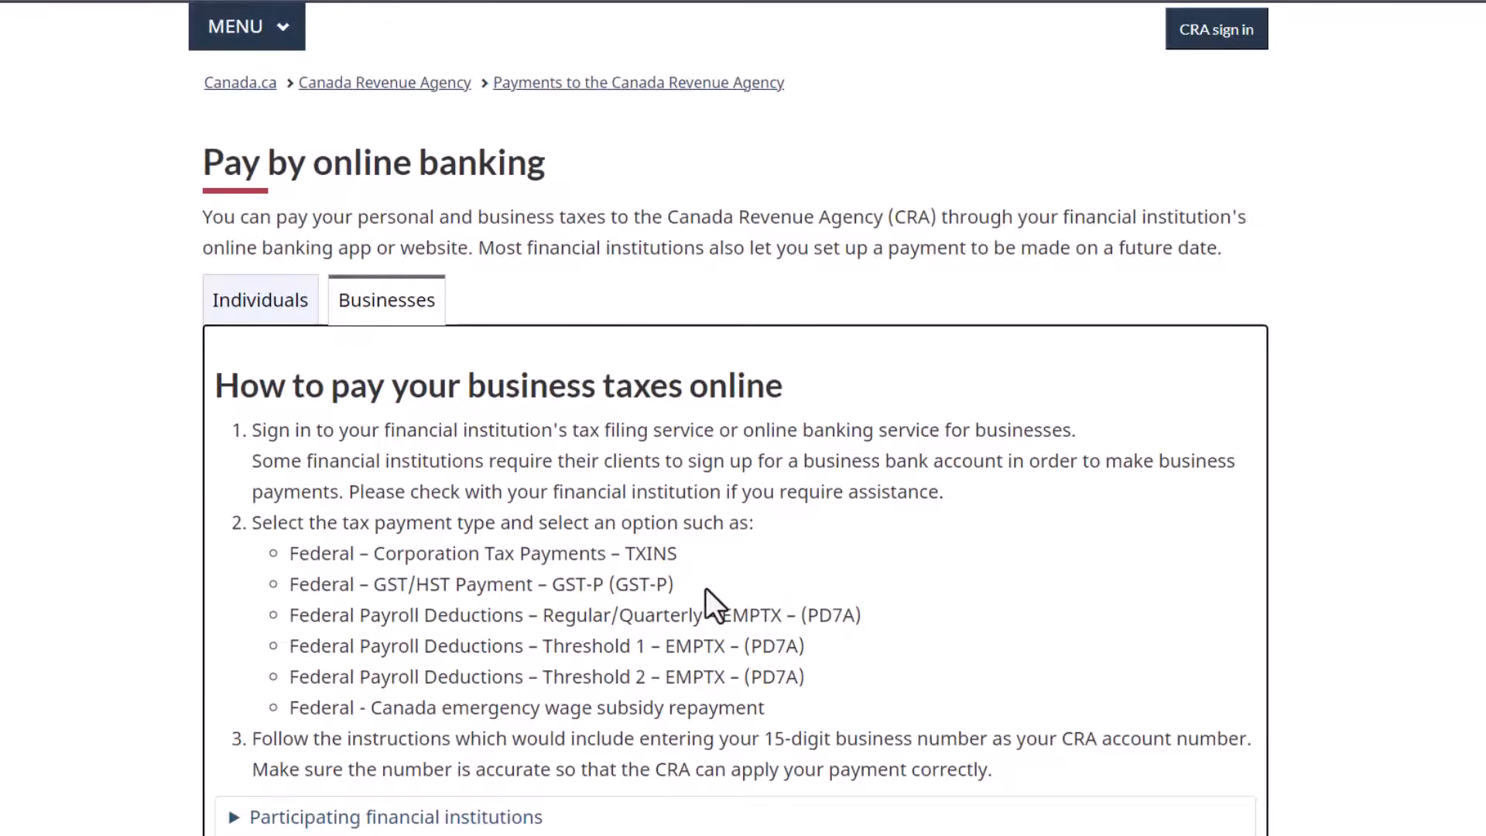
{"action": "left_click_drag", "start_coordinate": [705, 588], "coordinate": [286, 586]}
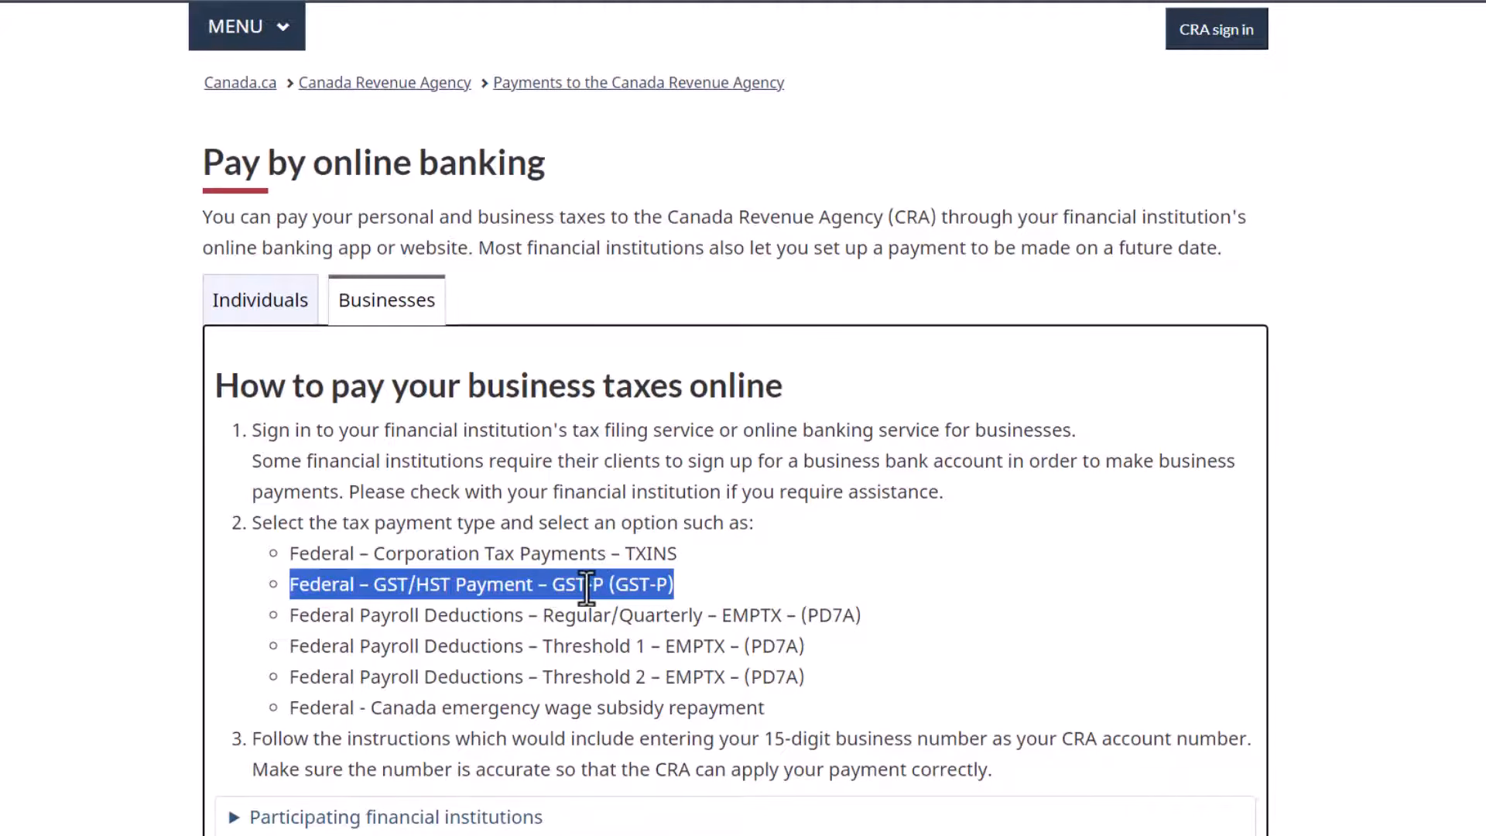
{"action": "left_click", "coordinate": [331, 586]}
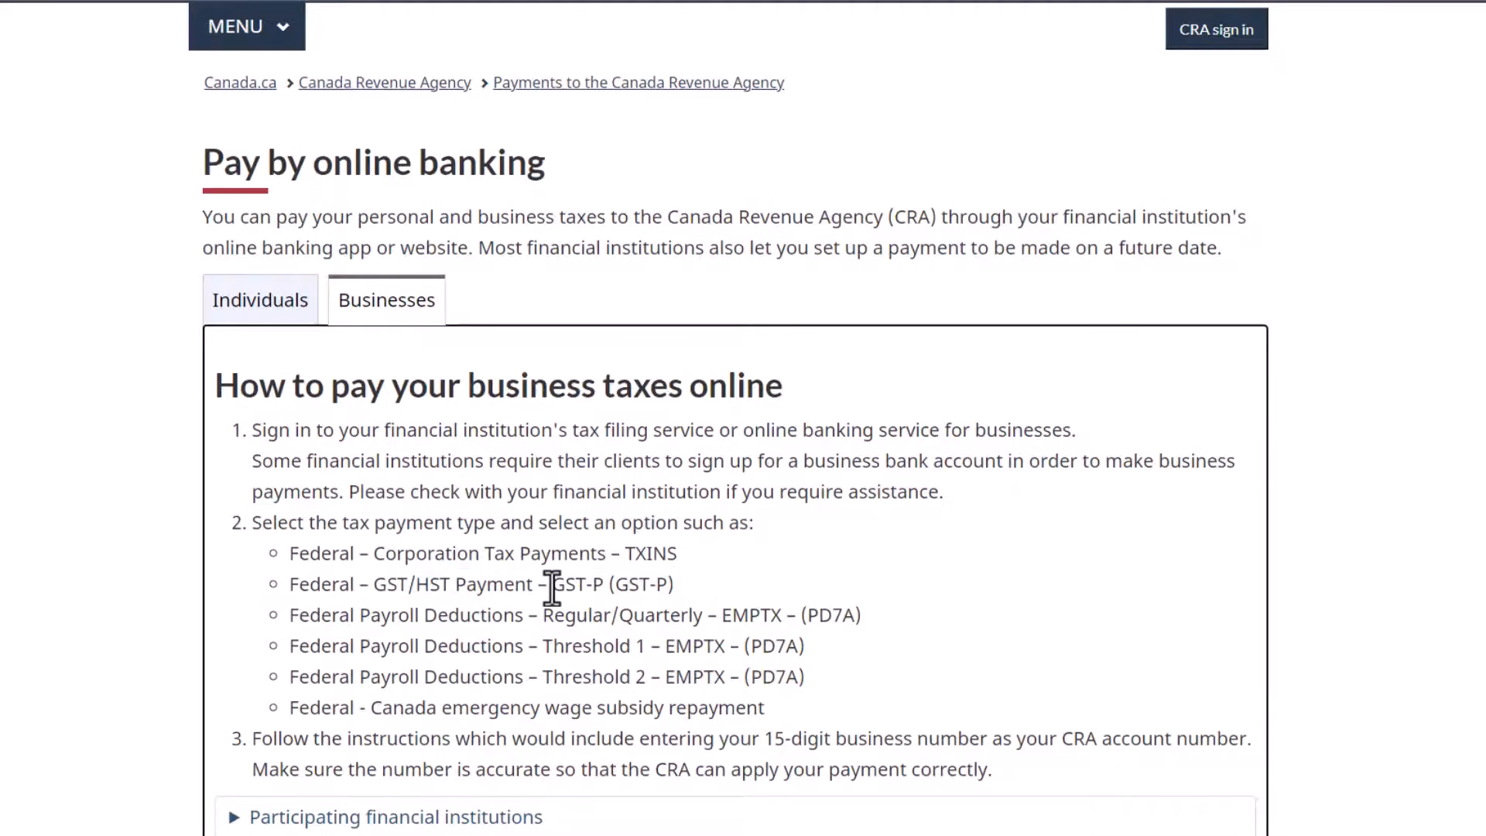
{"action": "left_click_drag", "start_coordinate": [552, 586], "coordinate": [603, 585]}
{"action": "left_click", "coordinate": [714, 581]}
Step: Switch to the GST/HST Enter payment details page and go through its account number and amount fields, leaving them blank
{"action": "left_click", "coordinate": [1130, 0]}
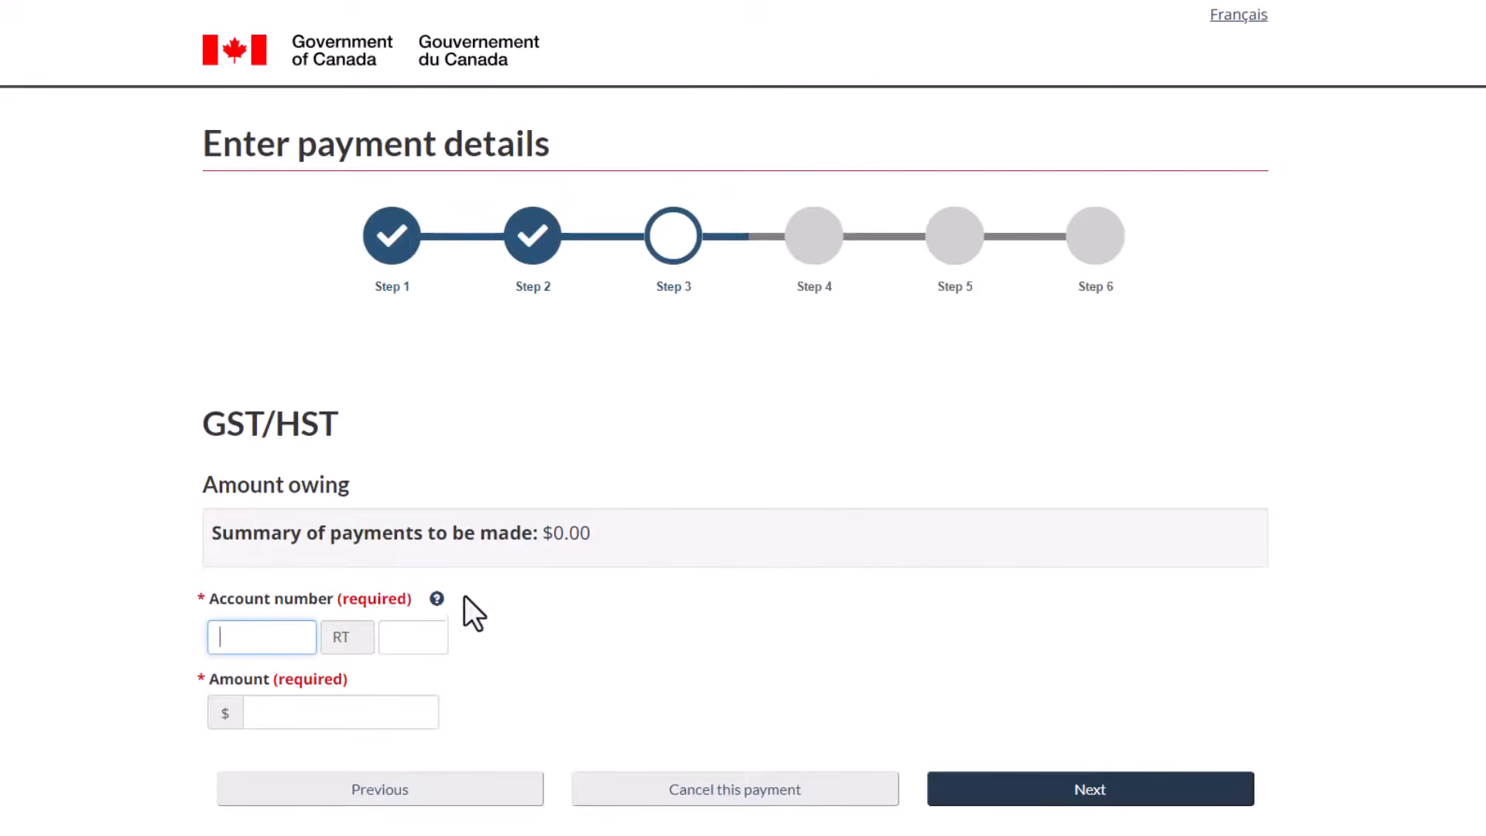
{"action": "scroll", "coordinate": [554, 574], "scroll_direction": "down", "scroll_amount": 1}
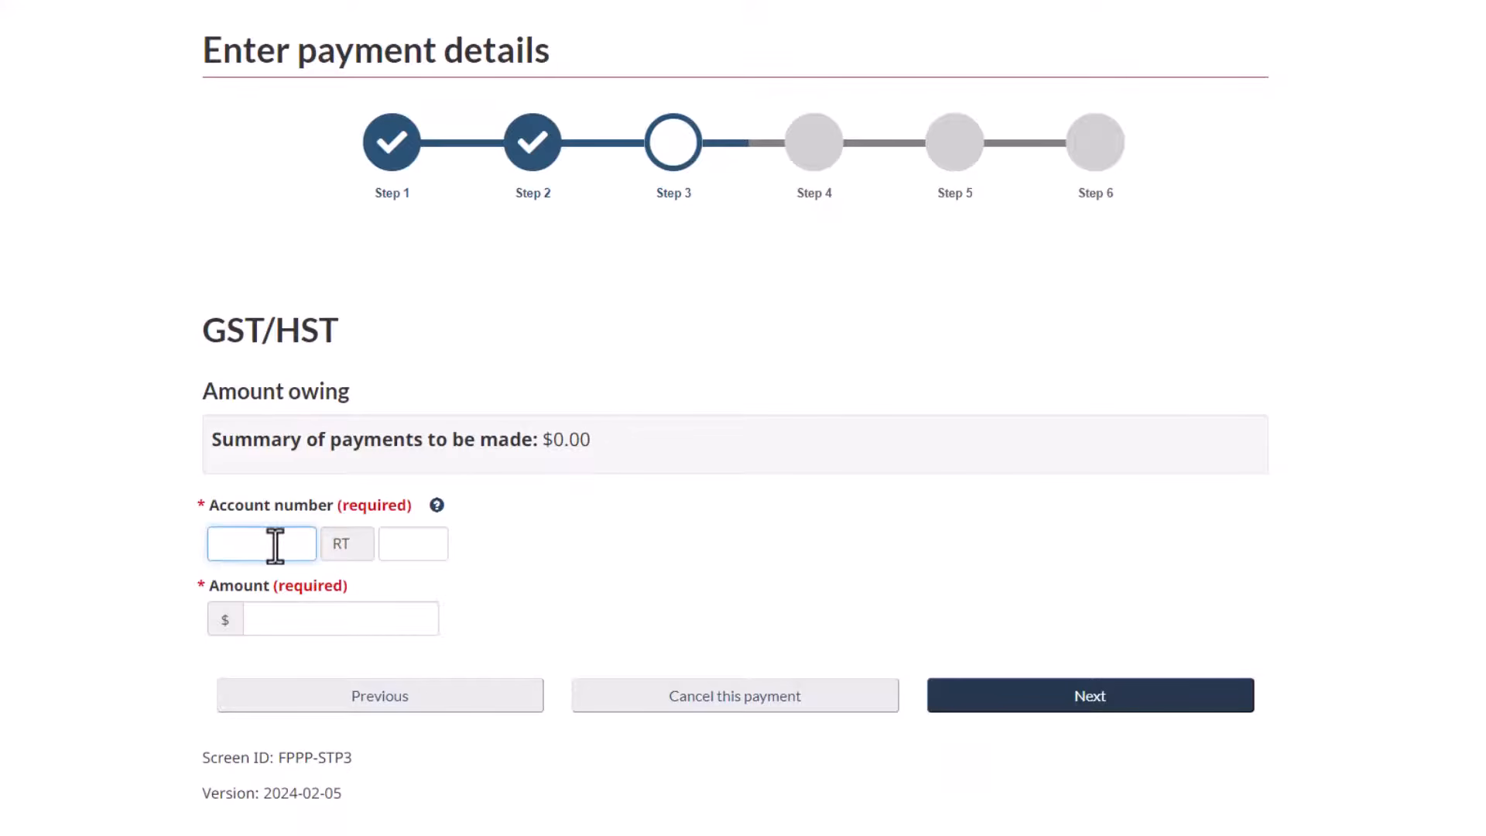
{"action": "left_click", "coordinate": [409, 548]}
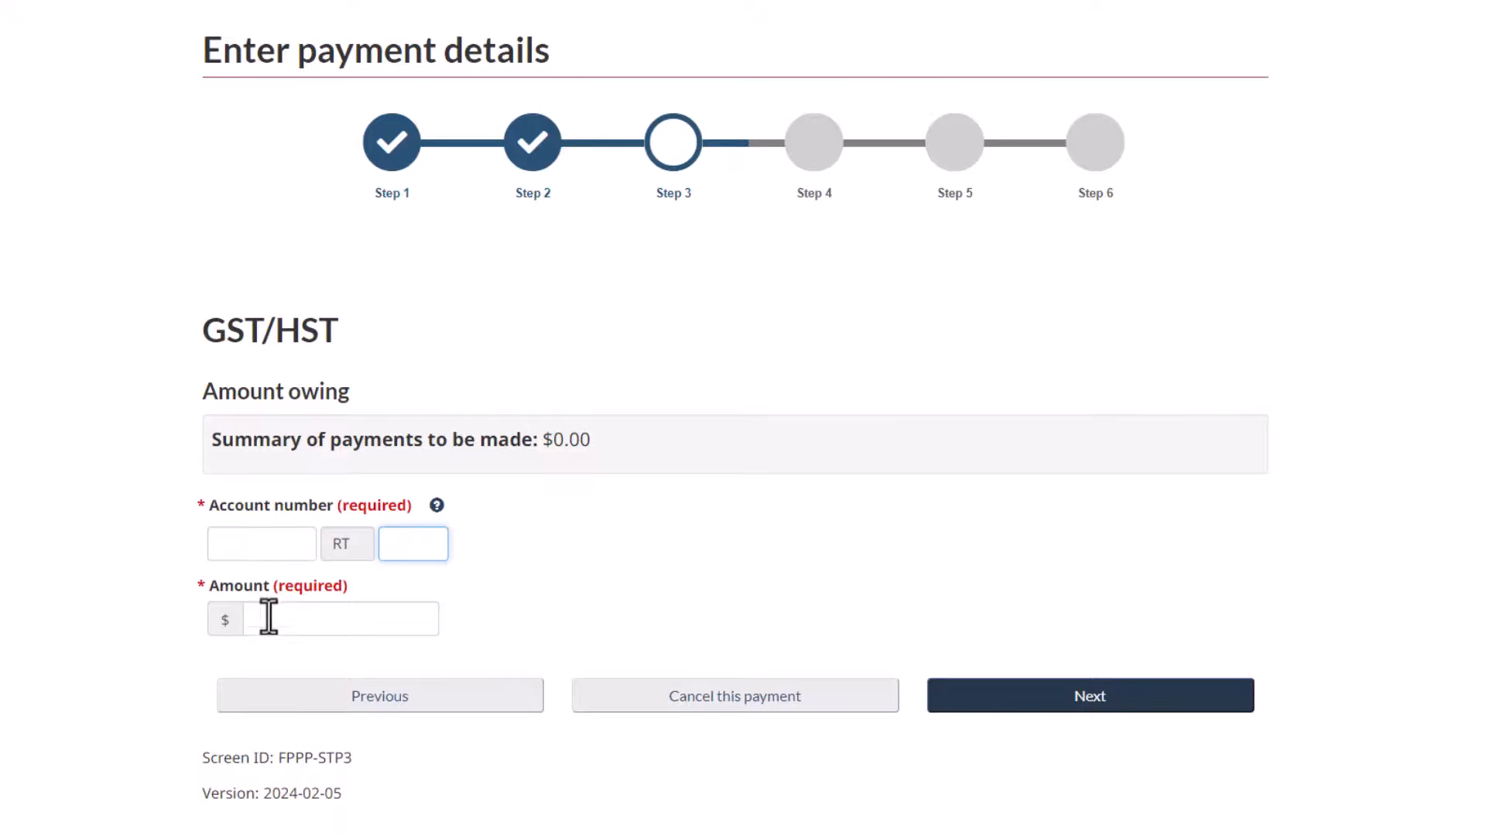
{"action": "left_click", "coordinate": [294, 623]}
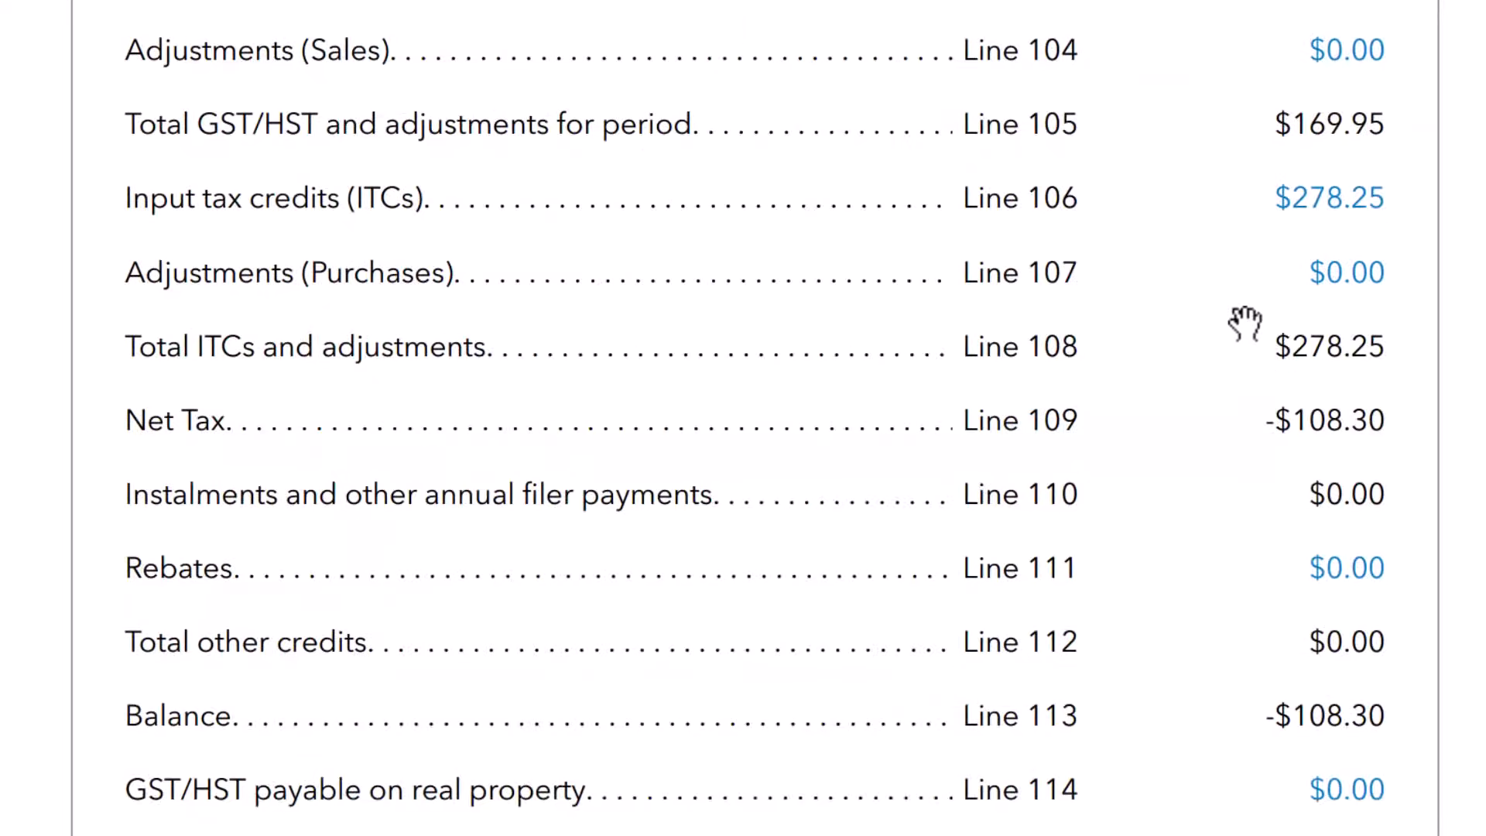
Step: Review the GST/HST report's lines from sales and tax collected through net tax, balance and the payable or refund line
{"action": "scroll", "coordinate": [1111, 503], "scroll_direction": "down", "scroll_amount": 1}
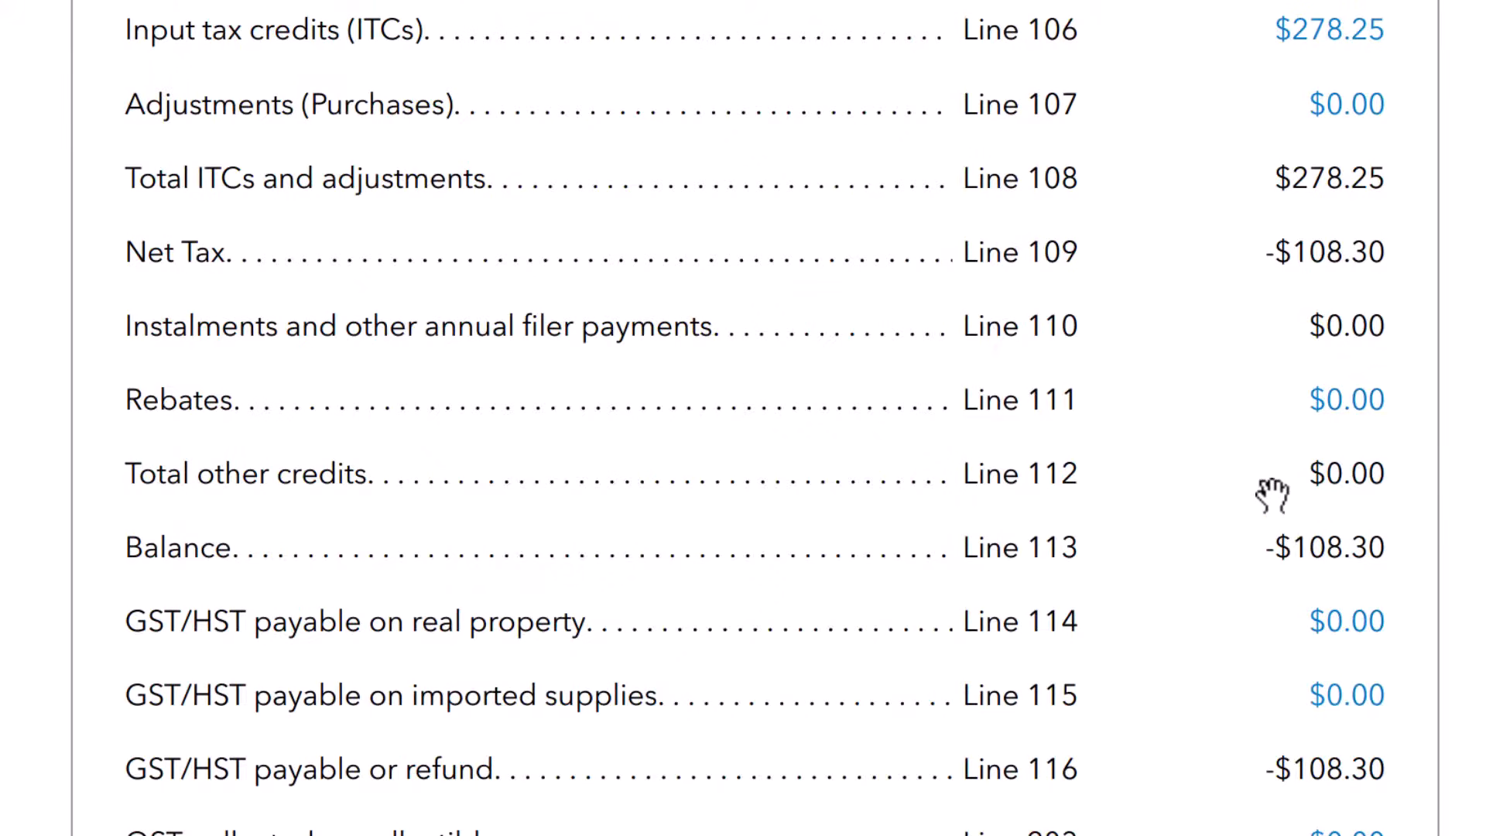
{"action": "scroll", "coordinate": [1270, 493], "scroll_direction": "up", "scroll_amount": 3}
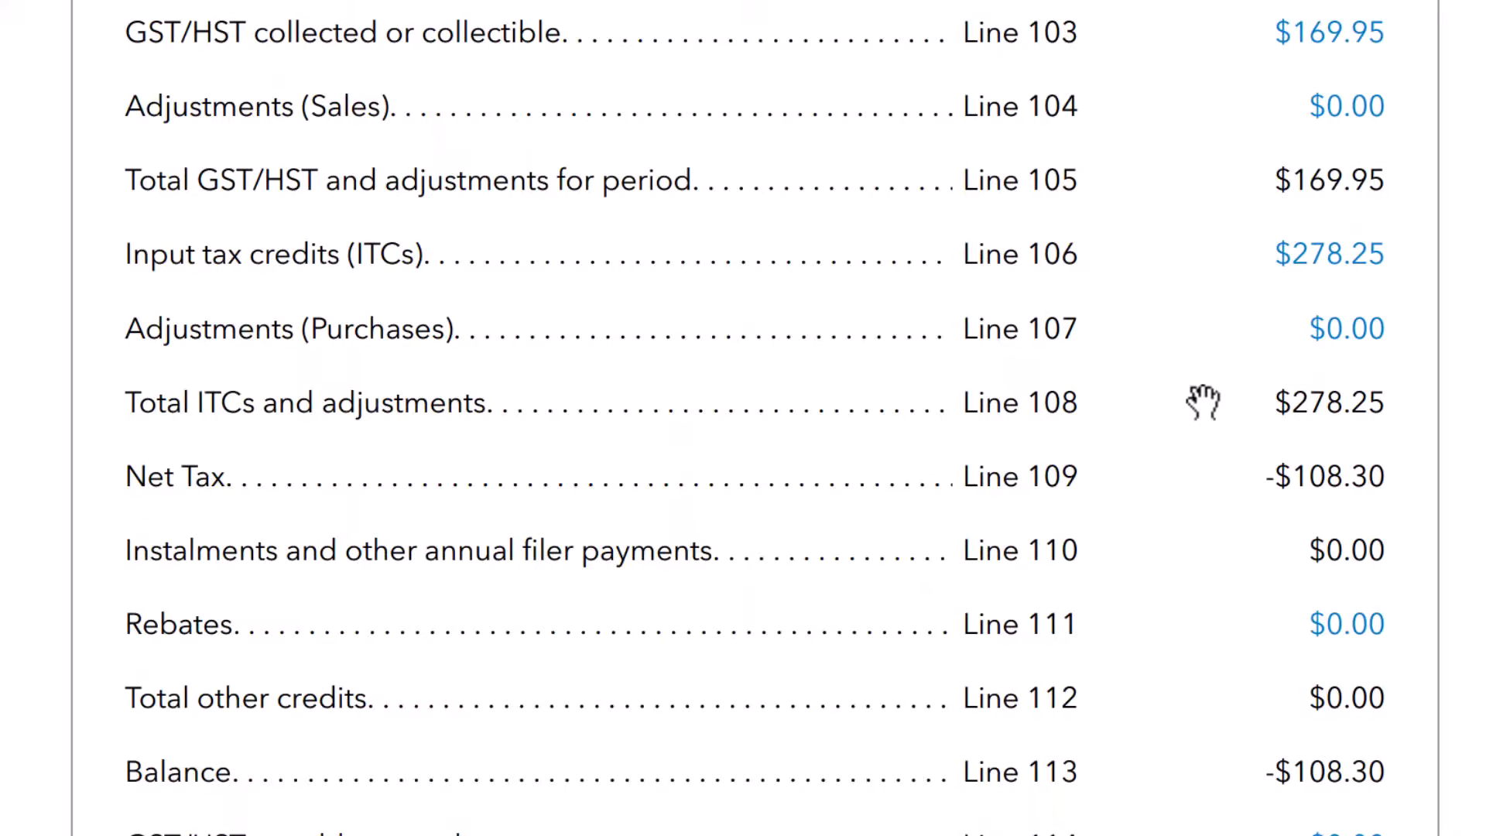
{"action": "scroll", "coordinate": [1199, 399], "scroll_direction": "up", "scroll_amount": 1}
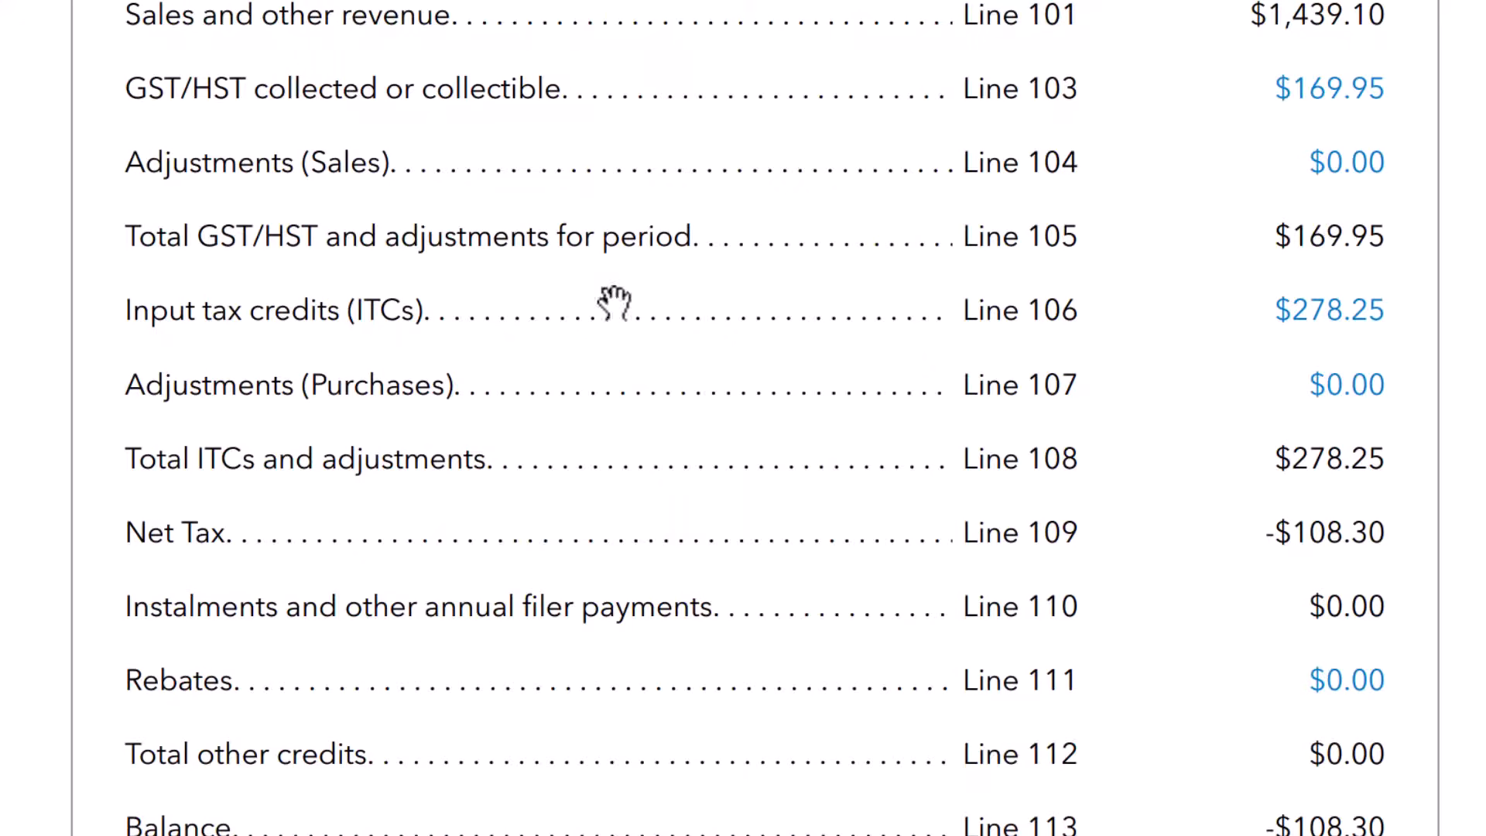